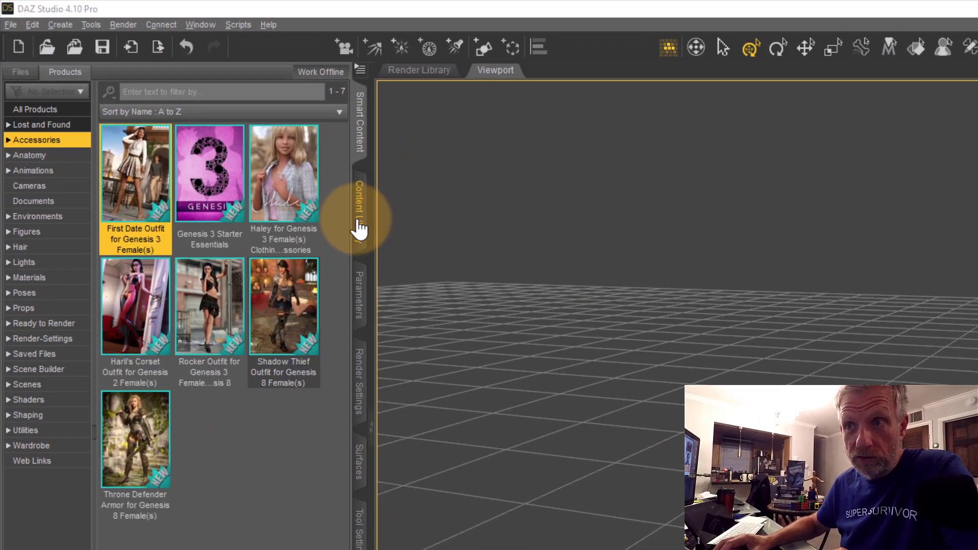
View the Content Library, return to Smart Content, and compare the Accessories category's individual files with its products.
left_click(360, 219)
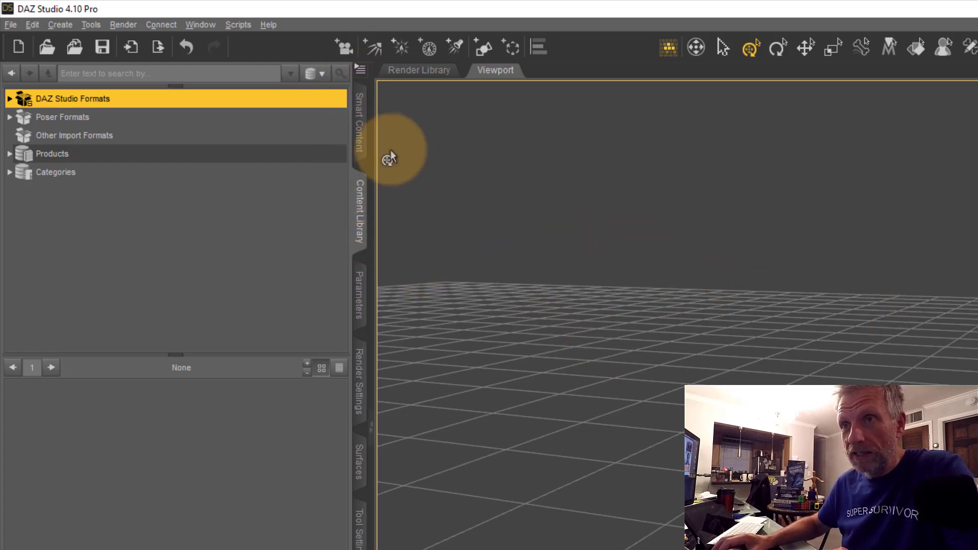
left_click(366, 137)
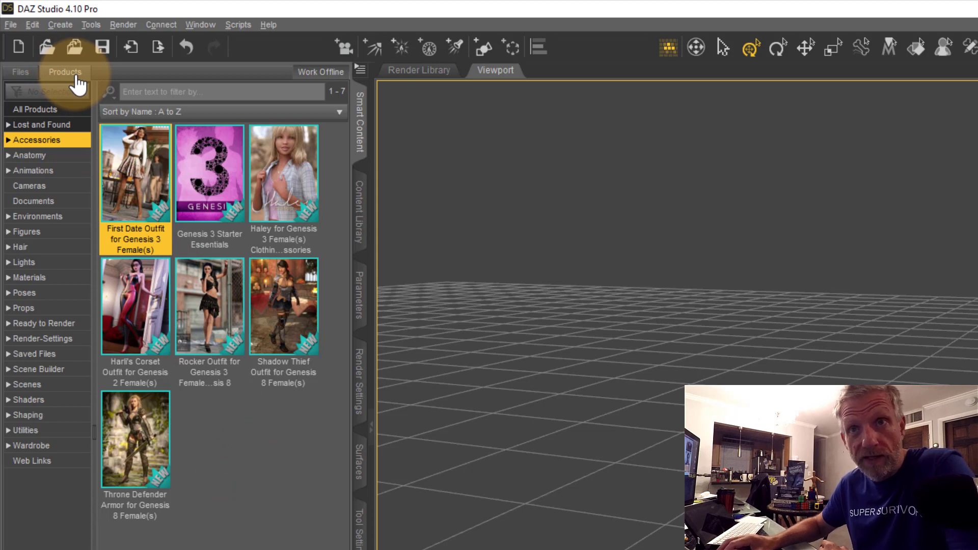
left_click(32, 81)
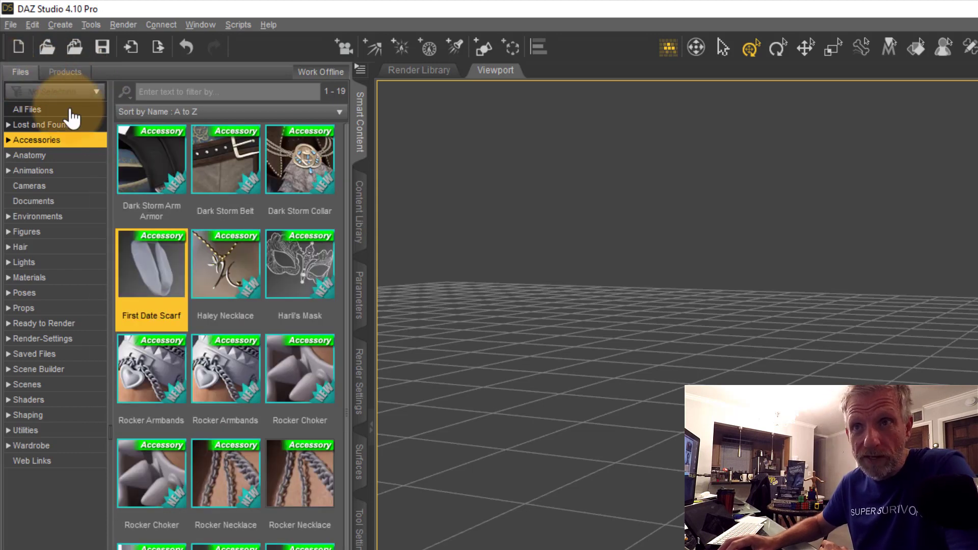
left_click(76, 79)
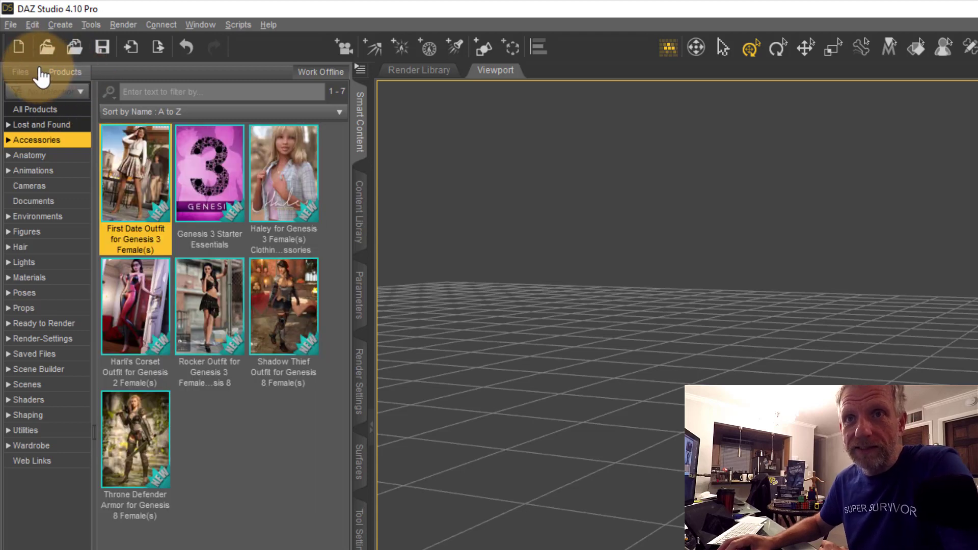
Browse the Anatomy and Animations product categories, and compare the Animations products with their individual files.
left_click(56, 155)
left_click(57, 171)
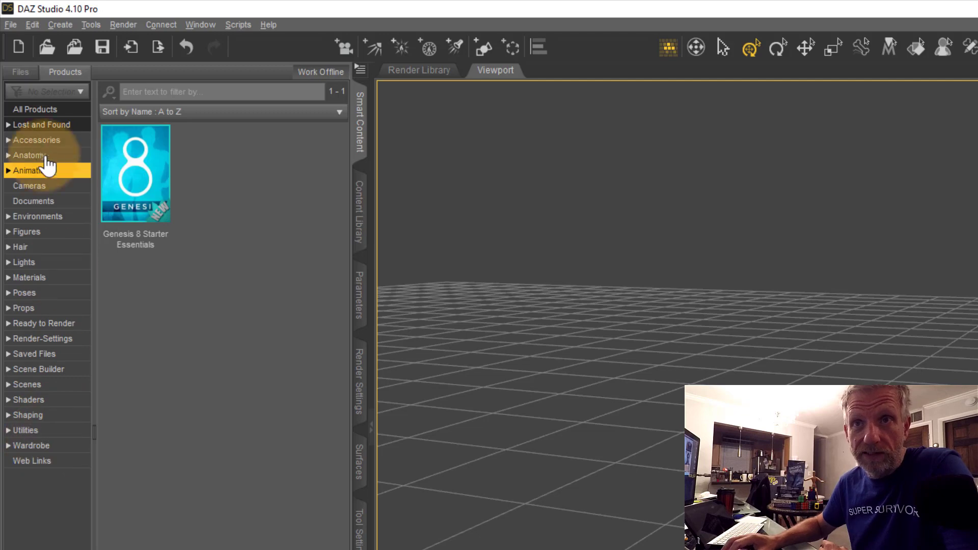
left_click(20, 75)
left_click(62, 77)
left_click(18, 76)
left_click(68, 77)
left_click(21, 74)
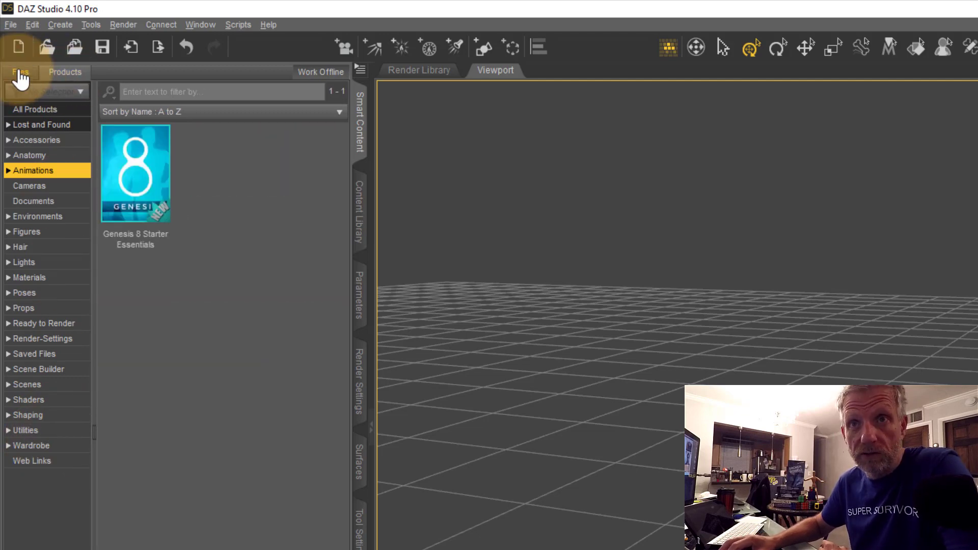
left_click(71, 75)
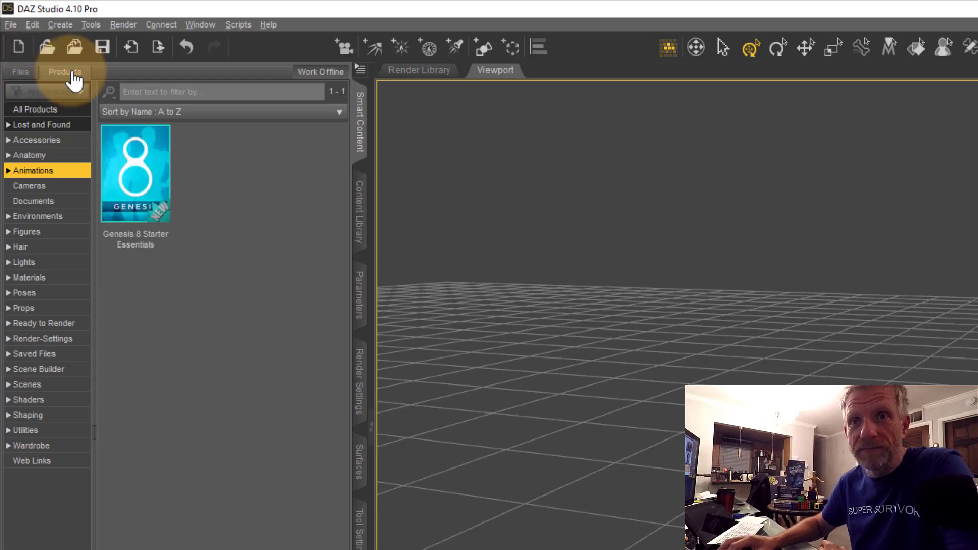
Examine the Figures category, alternating between its products and its individual files.
left_click(64, 236)
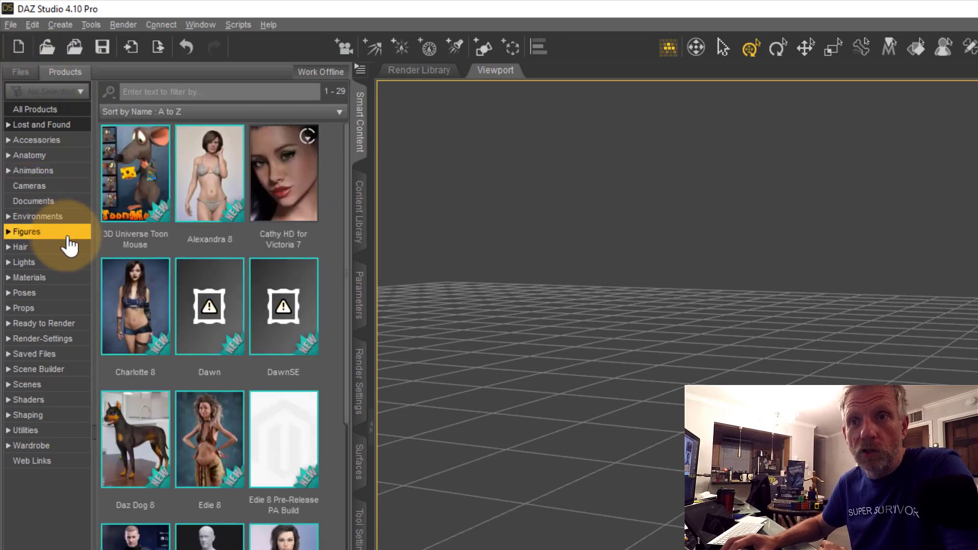
left_click(22, 75)
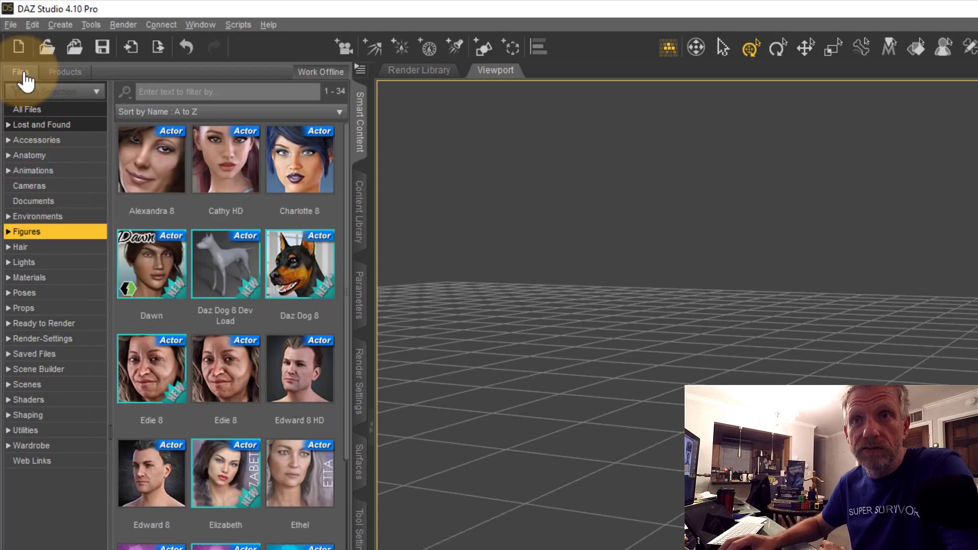
left_click(60, 77)
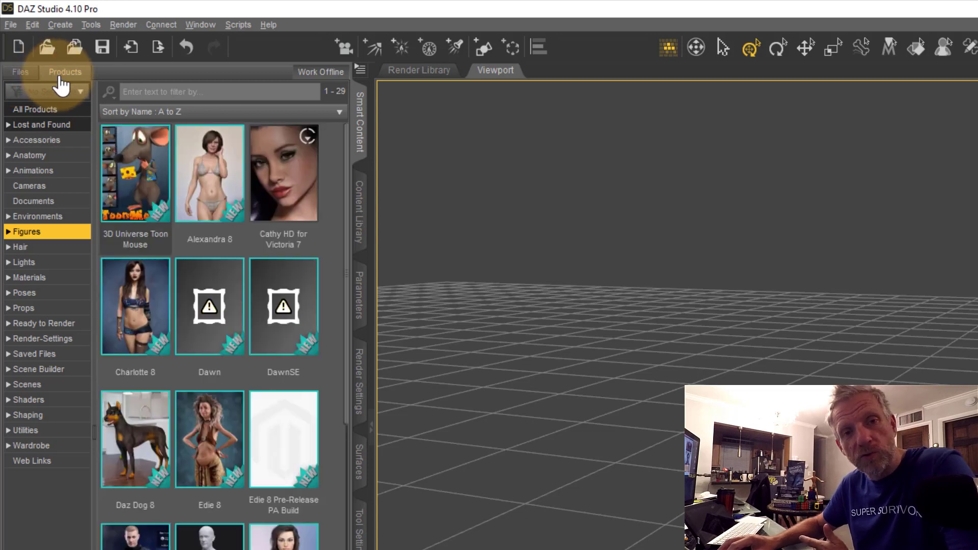
left_click(23, 77)
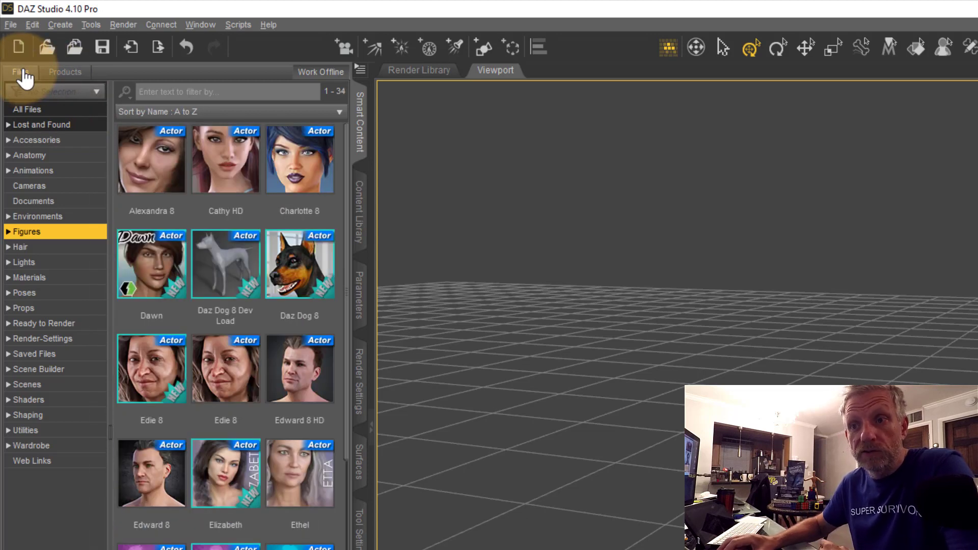
left_click(79, 84)
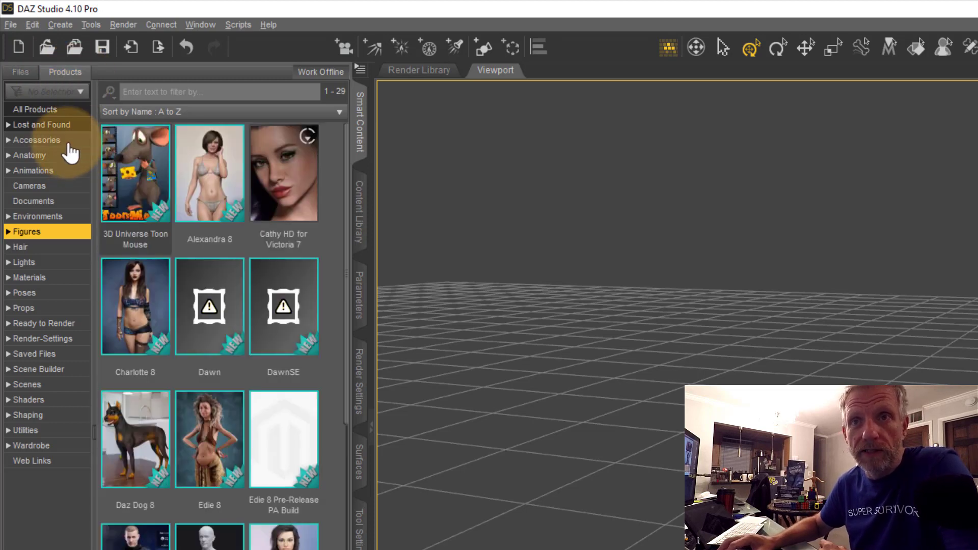
View the Accessories category as products and as individual files, and inspect the First Date Scarf.
left_click(67, 142)
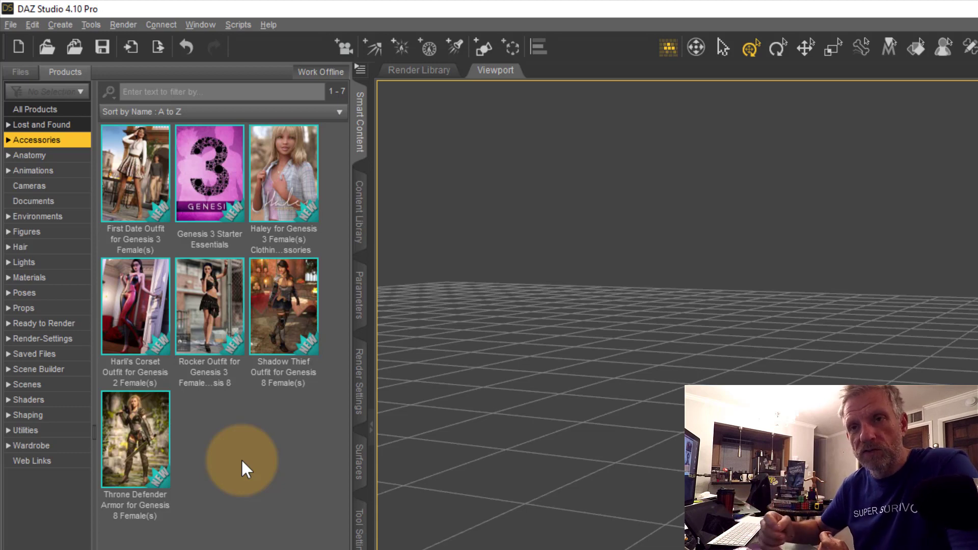
left_click(23, 74)
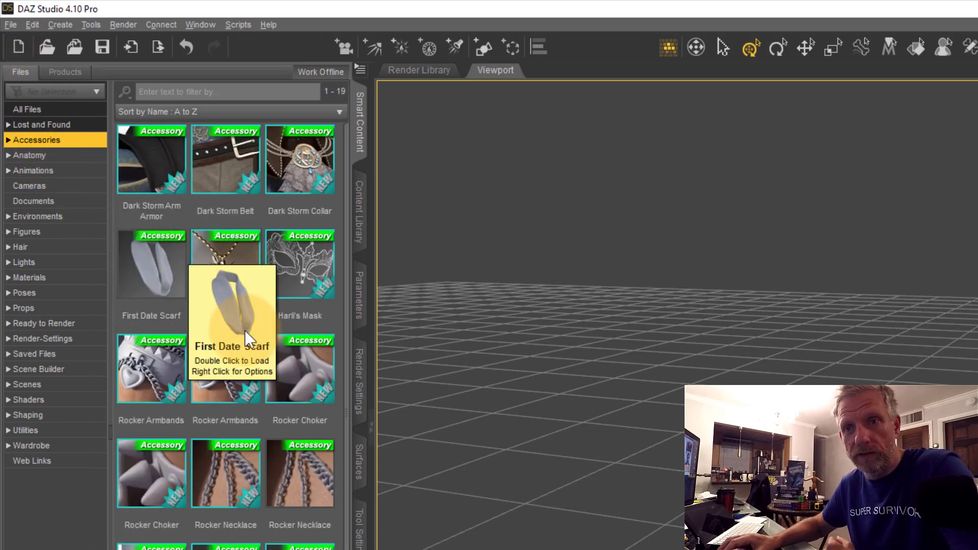
mouse_move(190, 289)
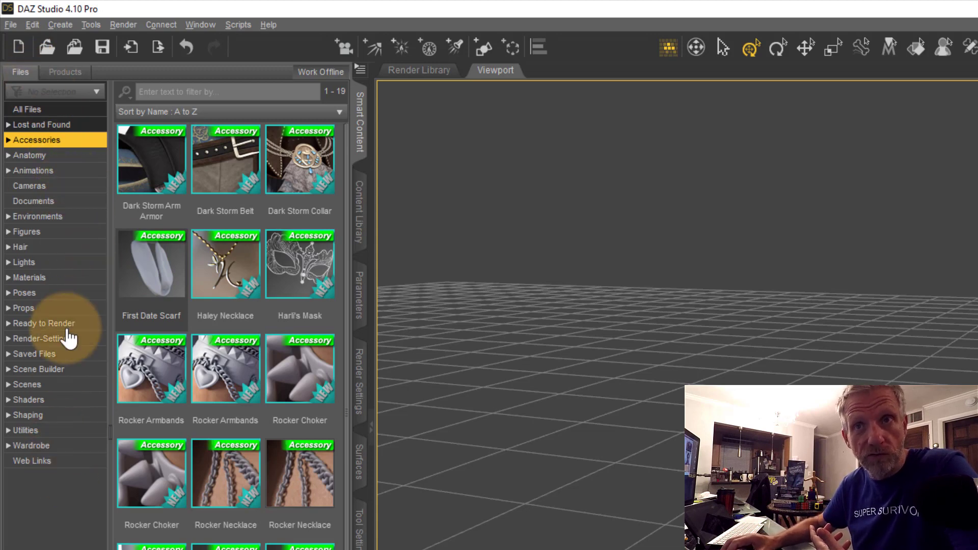
Open the First Date Outfit for Genesis 3 Female(s) product in Accessories and select its First Date Scarf.
left_click(67, 74)
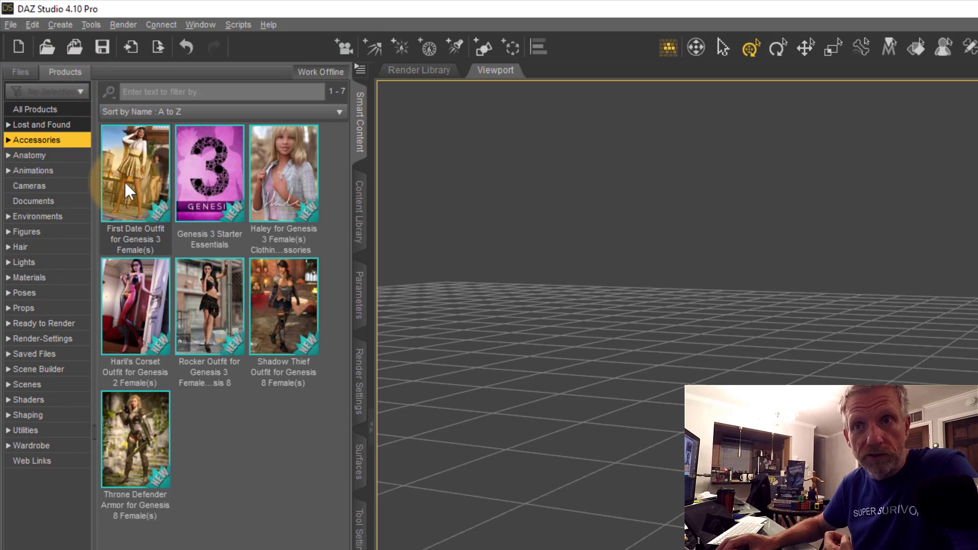
mouse_move(146, 190)
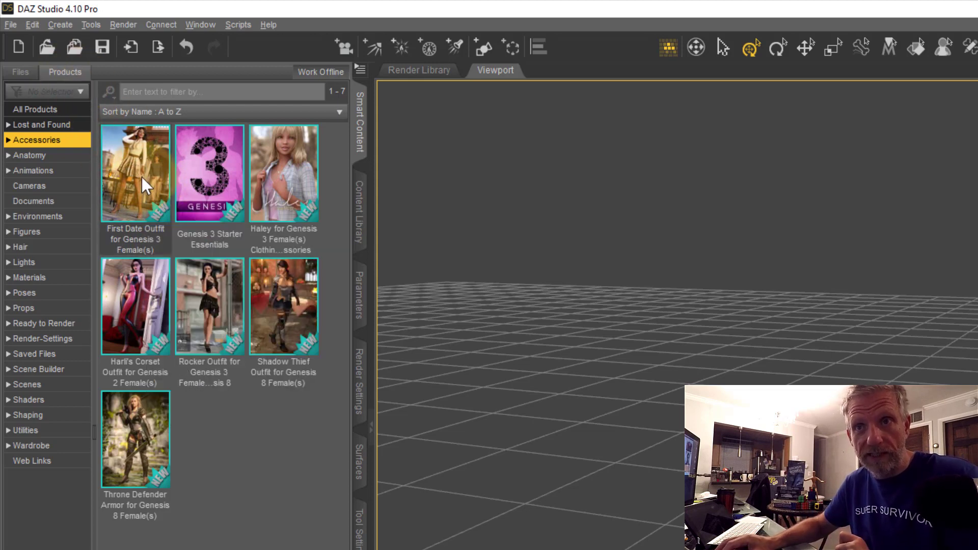
double_click(137, 177)
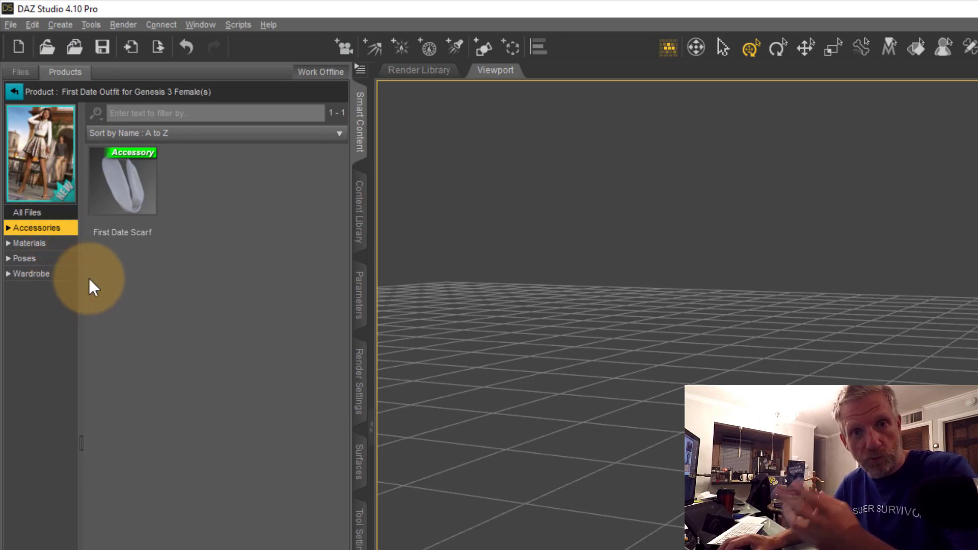
left_click(135, 212)
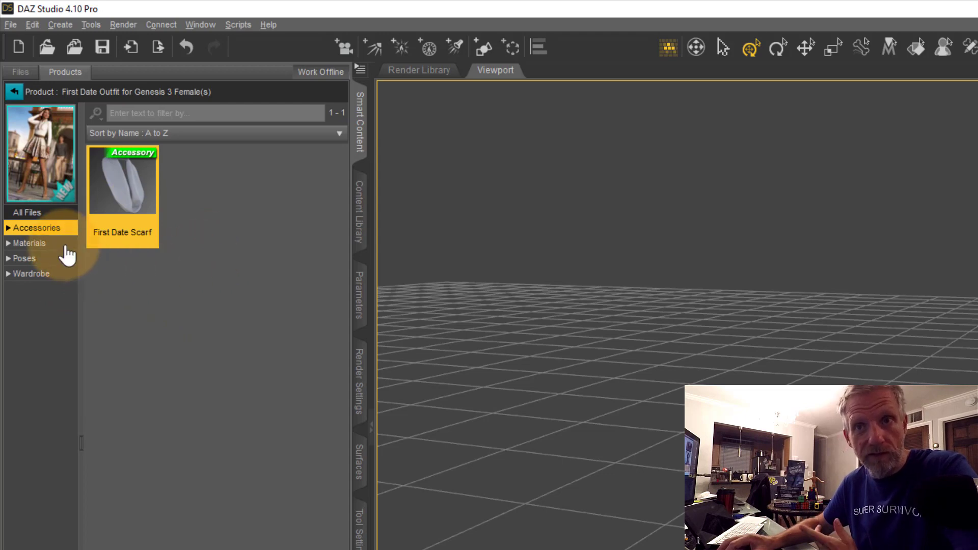
Examine the outfit's Materials, including the Accessories and Wardrobe subcategories, followed by its Poses and Wardrobe items.
left_click(51, 243)
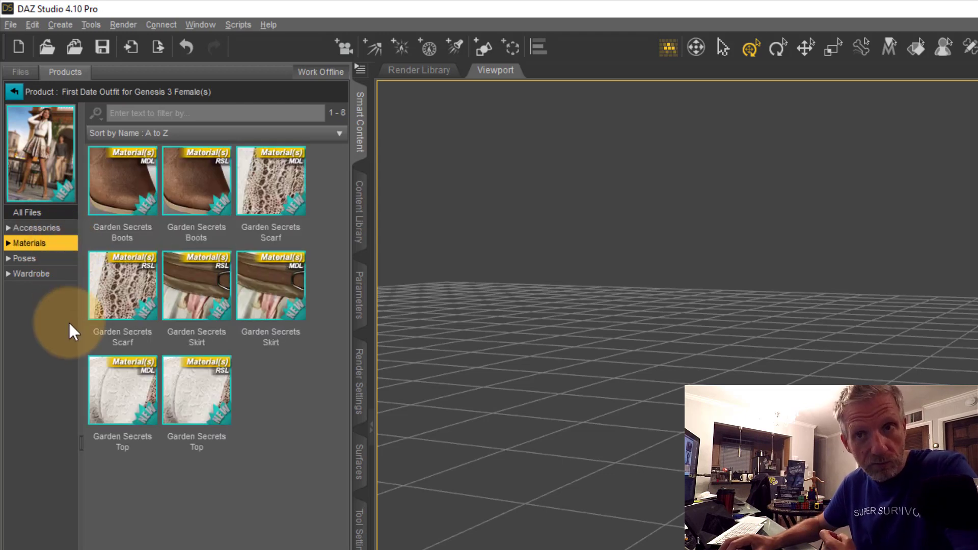
left_click(9, 244)
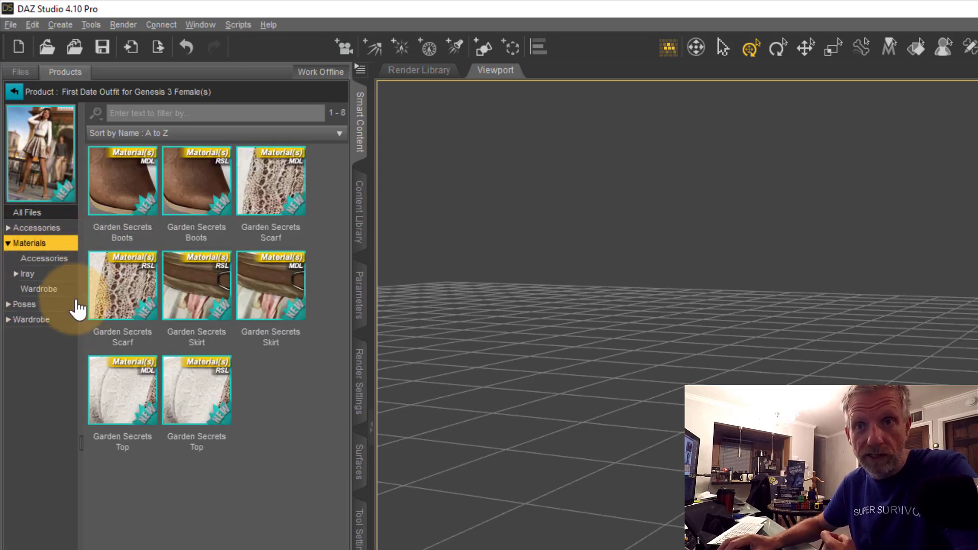
left_click(53, 258)
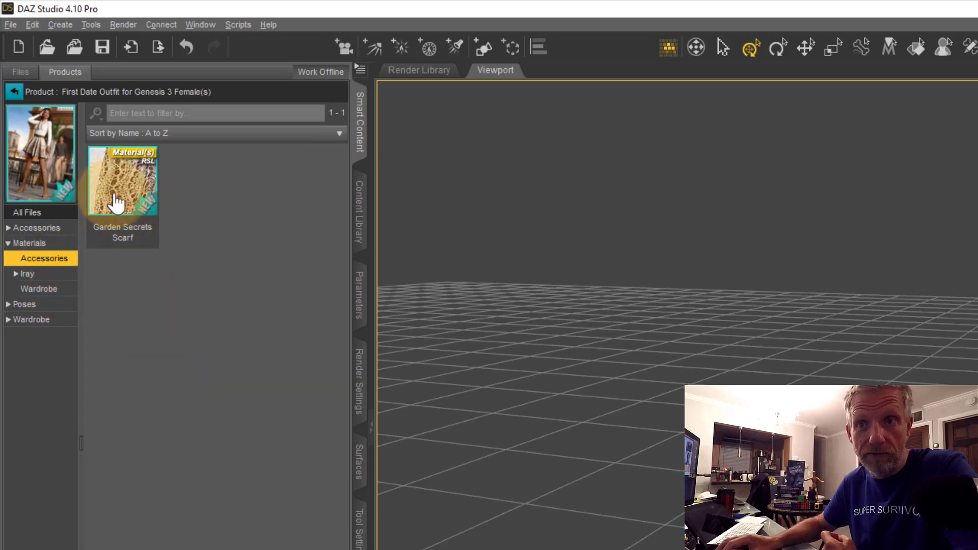
left_click(57, 291)
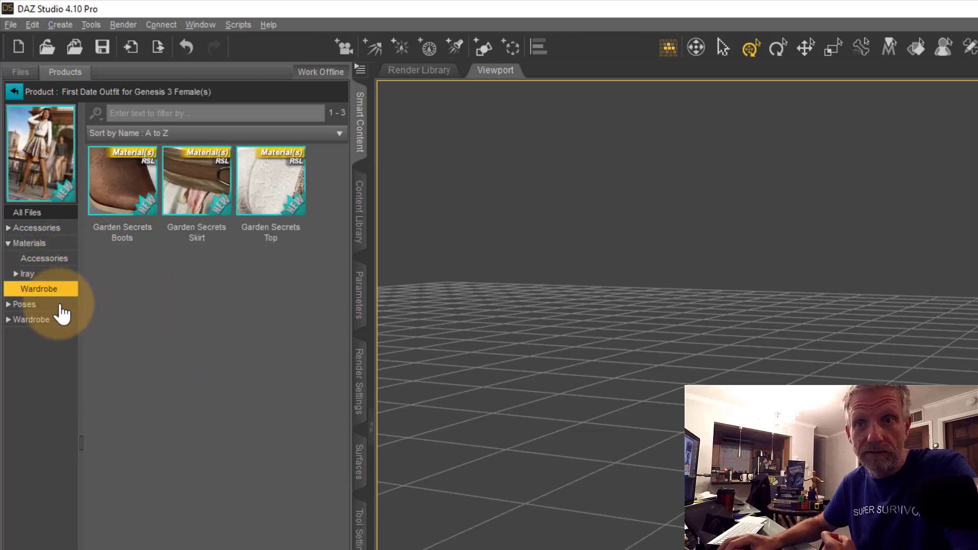
left_click(47, 305)
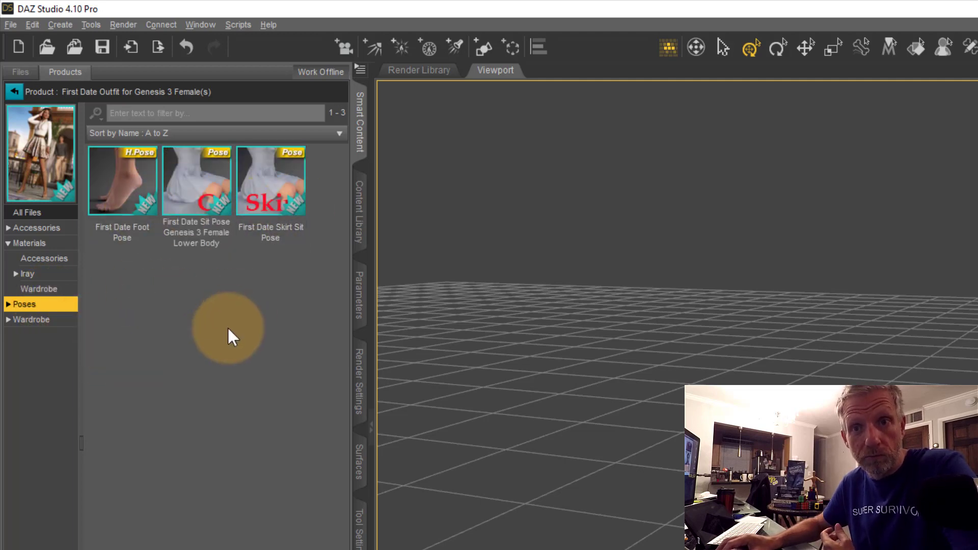
left_click(51, 321)
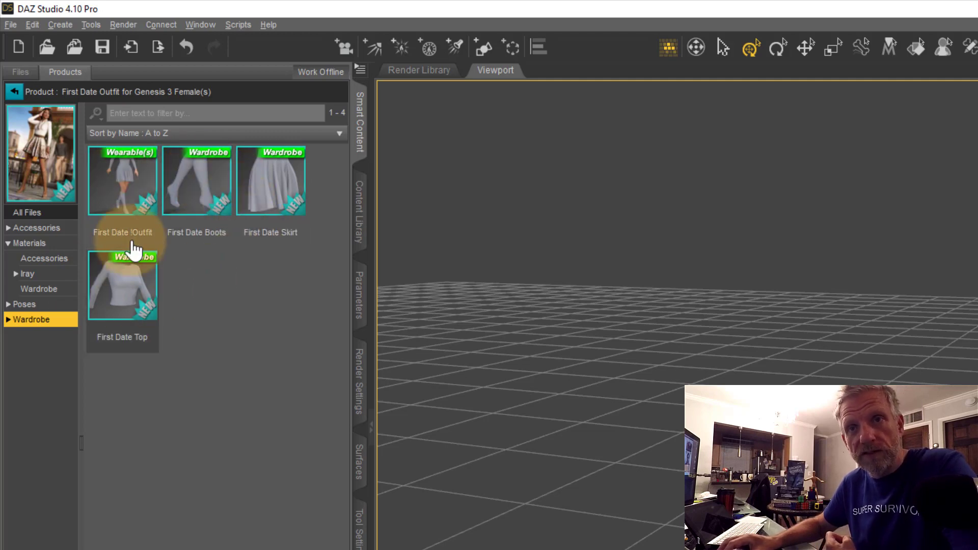
Return from the First Date Outfit contents to the Accessories product list.
left_click(16, 94)
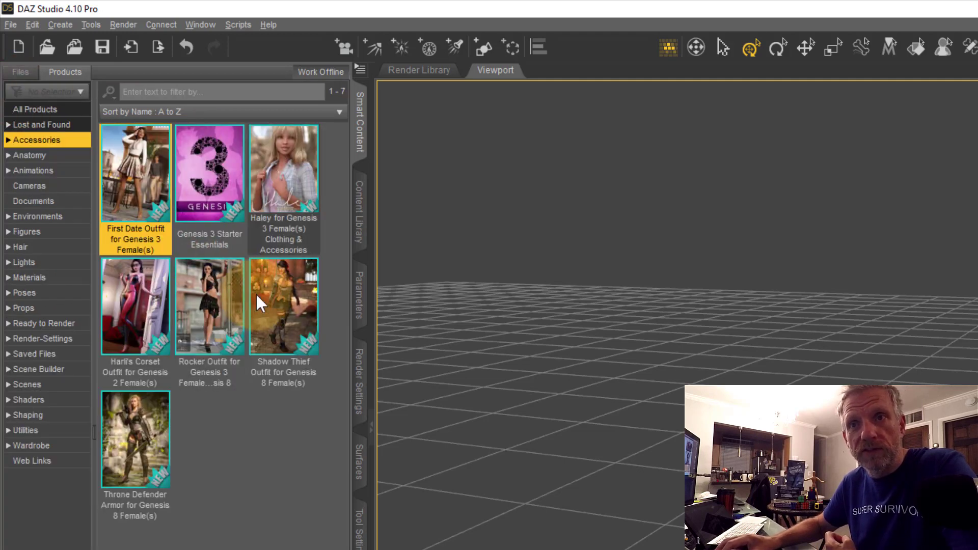
left_click(240, 449)
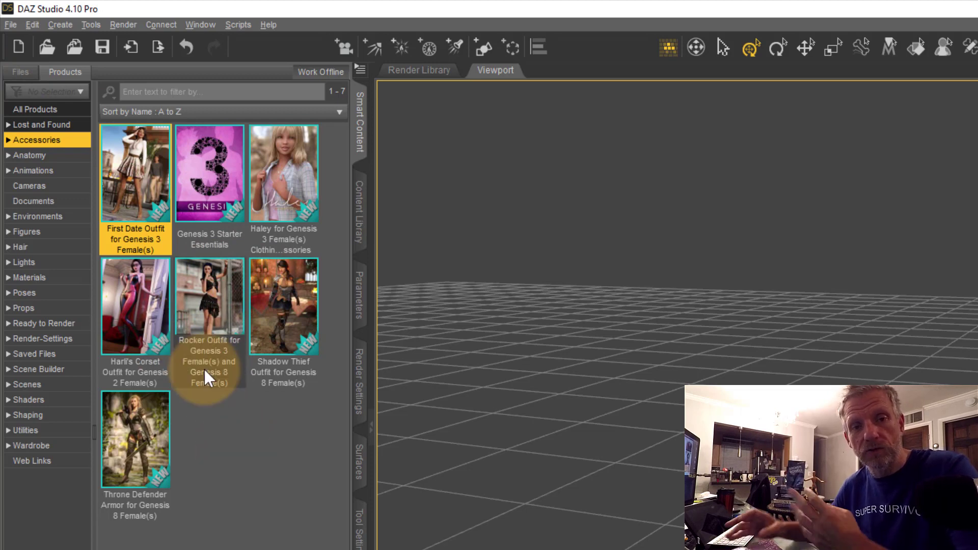
mouse_move(204, 369)
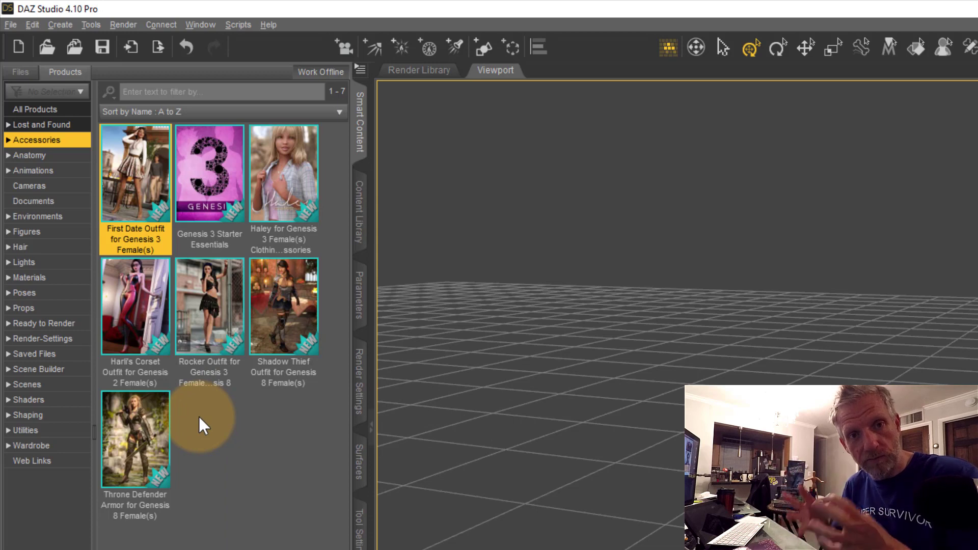
Show the individual Accessories files, and switch Filter By Context on and off again.
left_click(20, 71)
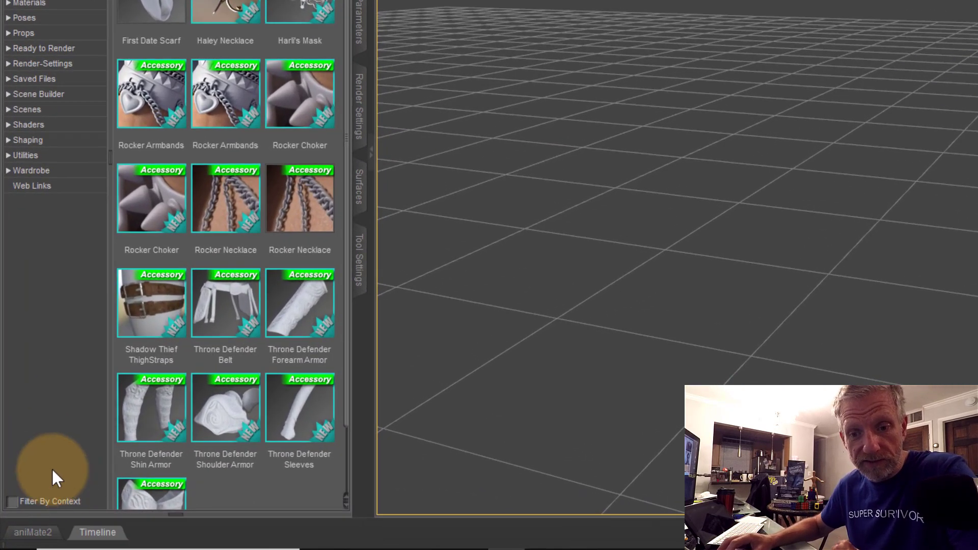
left_click(12, 501)
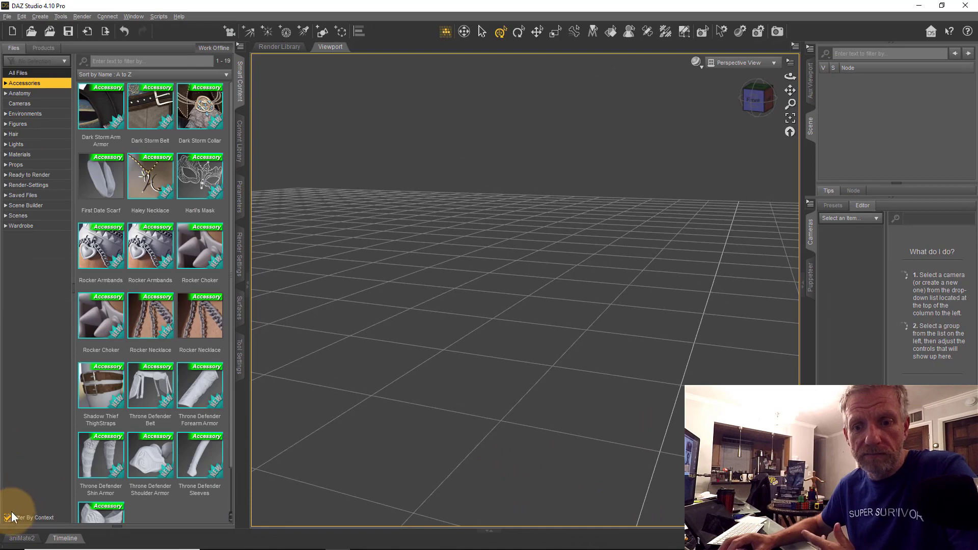
left_click(8, 518)
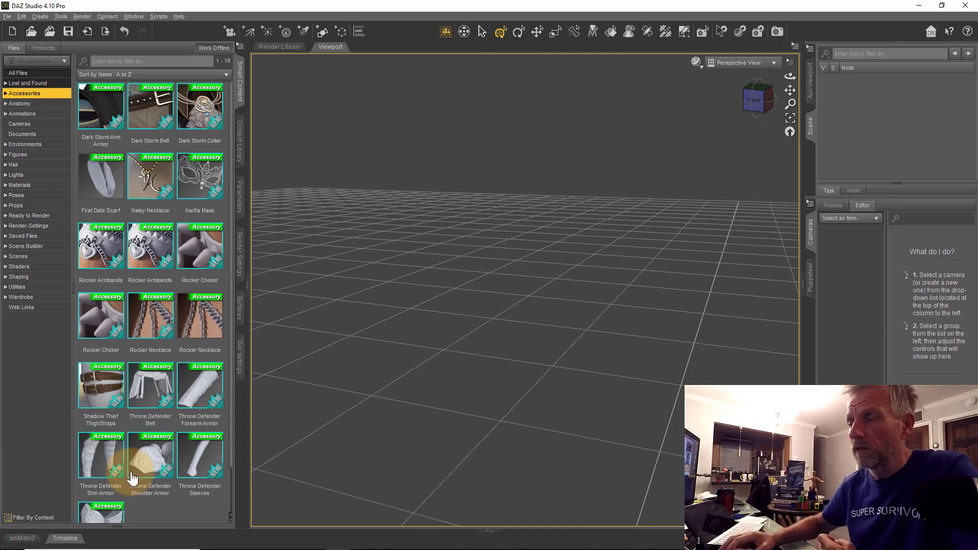
Change the draw style of the Perspective View viewport.
left_click(704, 65)
left_click(706, 137)
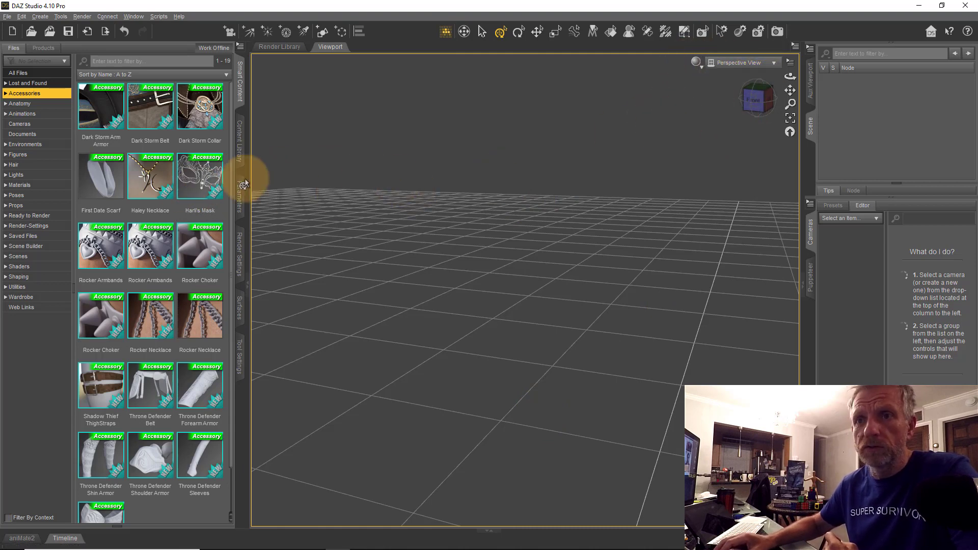
Load the Genesis 3 Male actor into the scene from the Figures category.
left_click(54, 154)
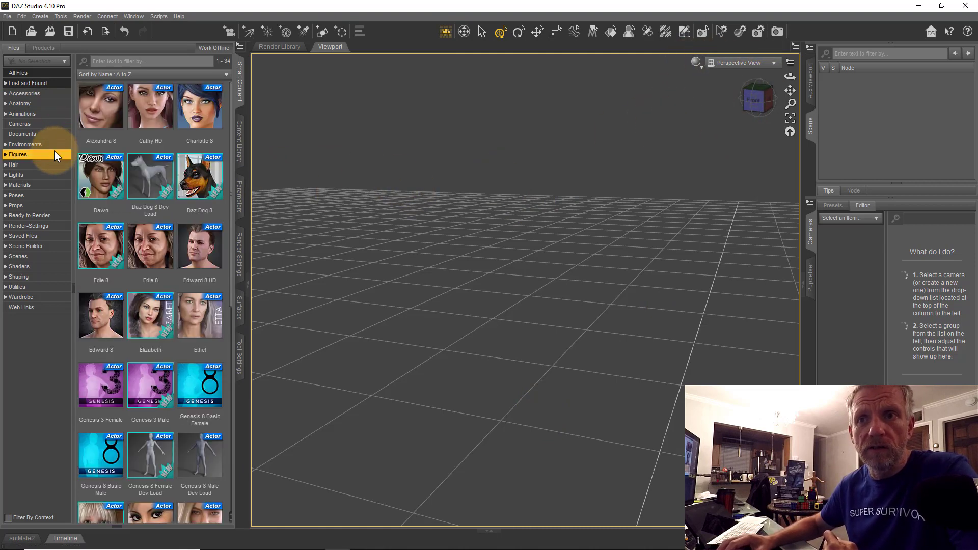
scroll(233, 193, "down", 3)
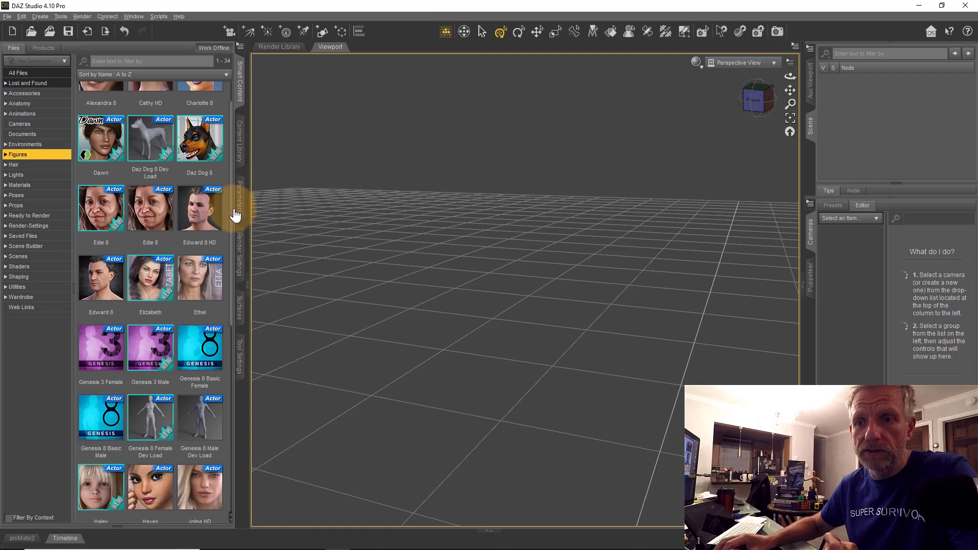
double_click(162, 266)
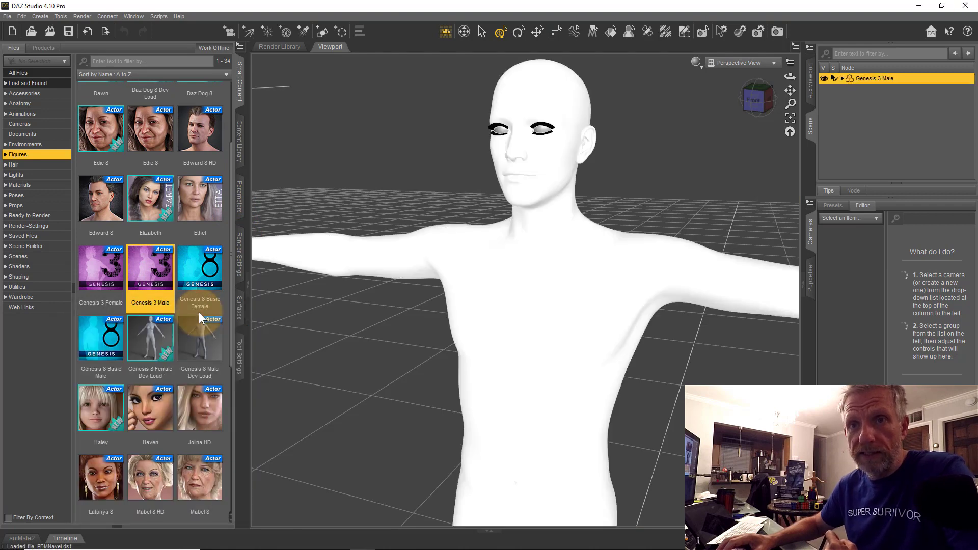
Frame the whole Genesis 3 Male figure in the viewport and examine the unfiltered files of the Wardrobe category.
left_click(790, 118)
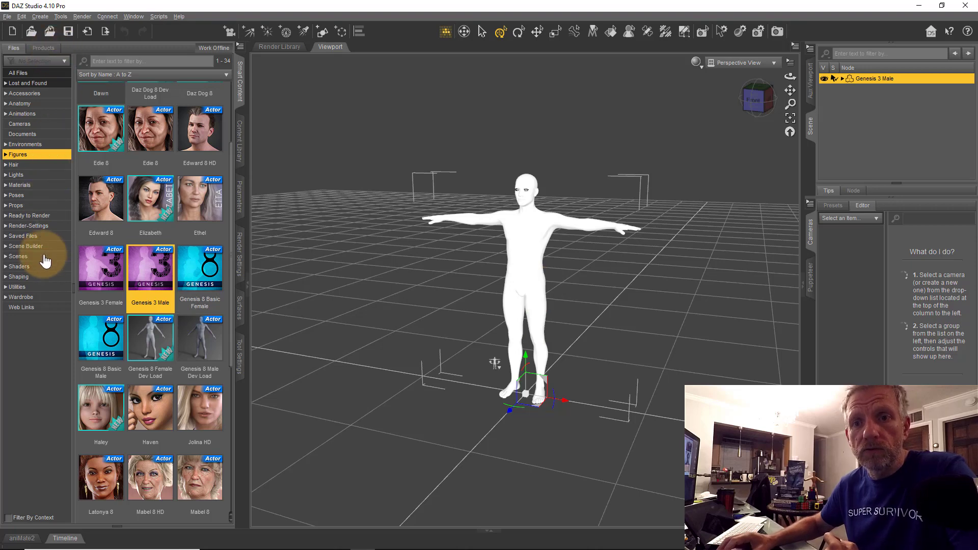
left_click(46, 298)
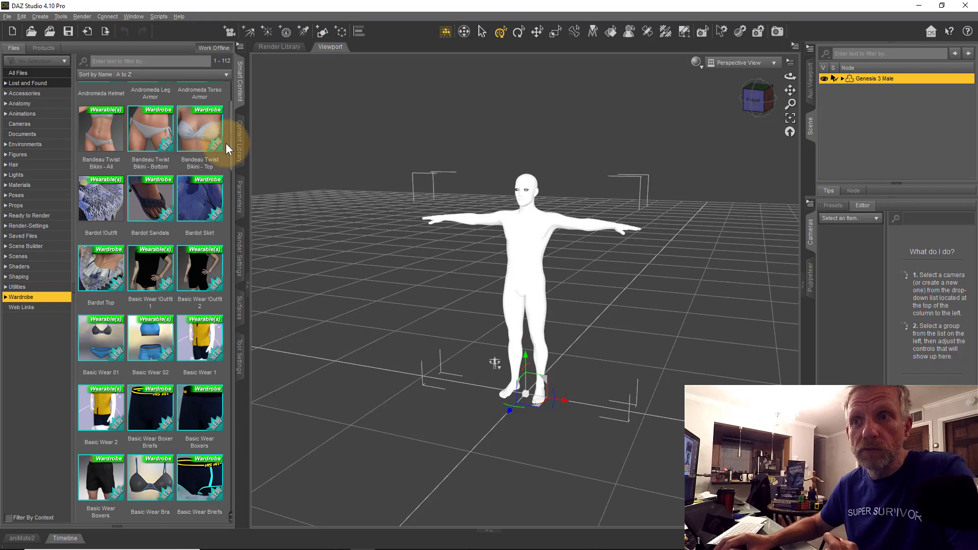
left_click_drag(230, 148, 253, 100)
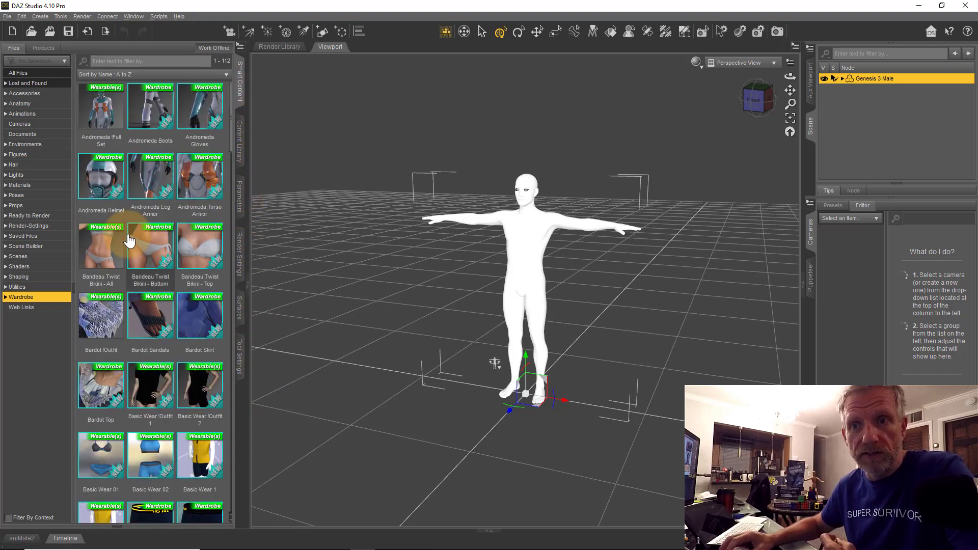
left_click_drag(109, 247, 240, 258)
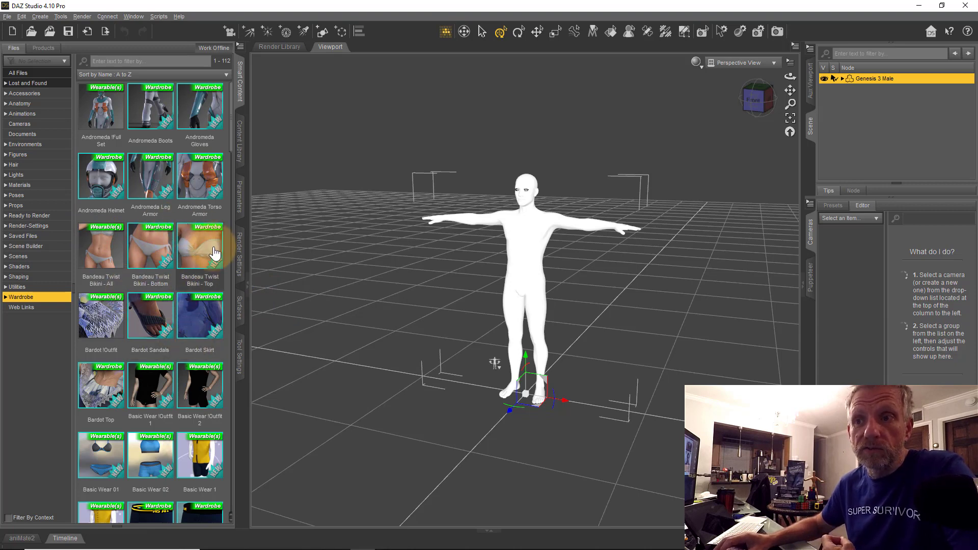
scroll(499, 249, "up", 5)
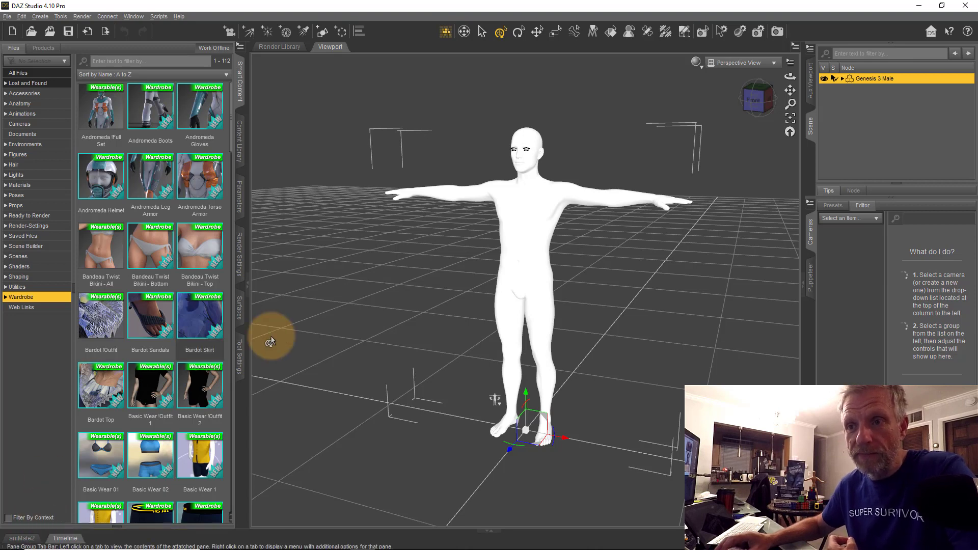
mouse_move(184, 306)
mouse_move(220, 278)
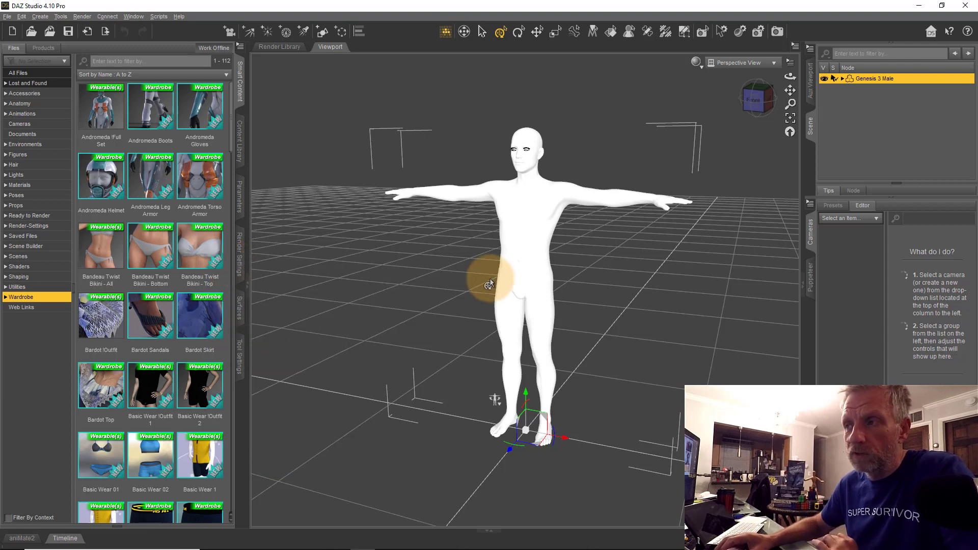
scroll(547, 237, "up", 3)
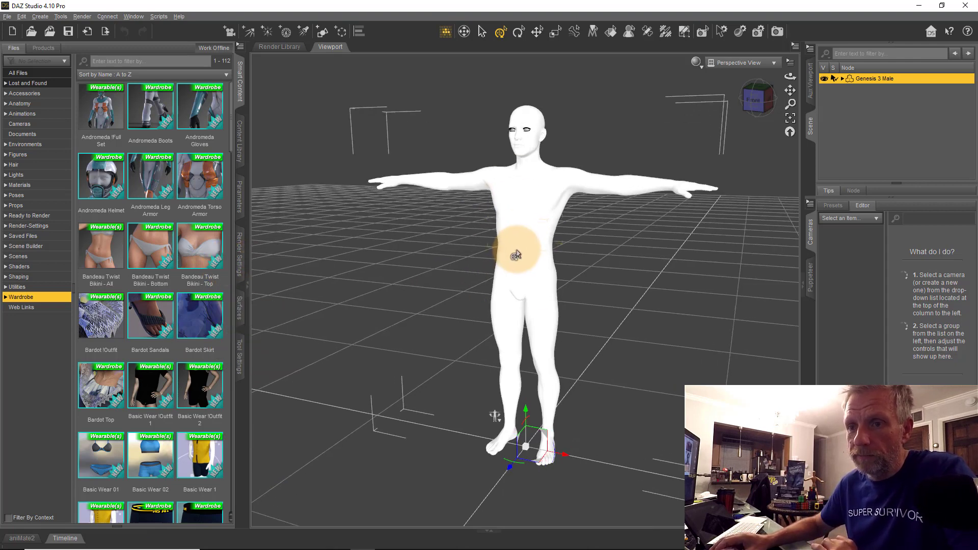
Switch on Filter By Context and load the Casual Heat Shoes onto the Genesis 3 Male figure.
left_click(8, 518)
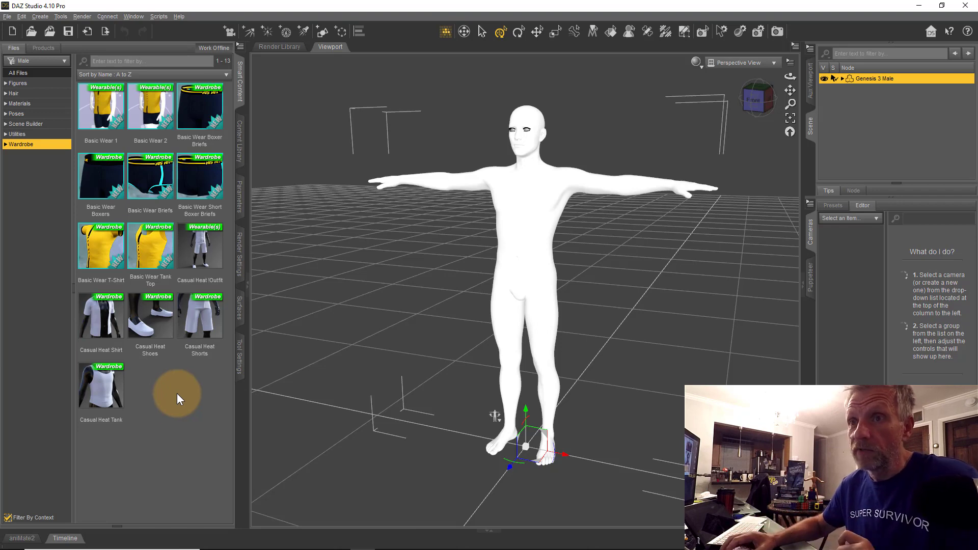
double_click(151, 325)
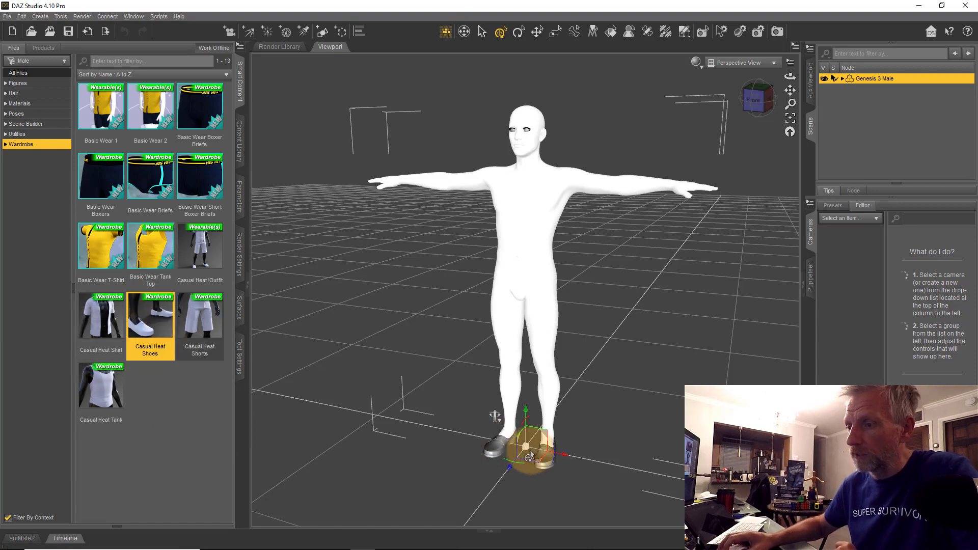
Select the CH Shoes under Genesis 3 Male and look through their compatible Materials and Utilities files, including the Wardrobe materials.
left_click(842, 78)
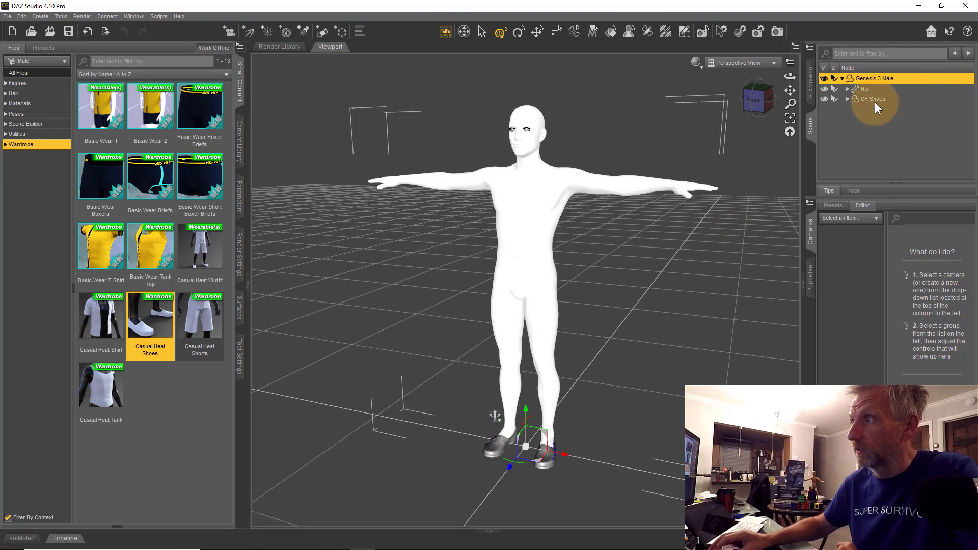
left_click(875, 99)
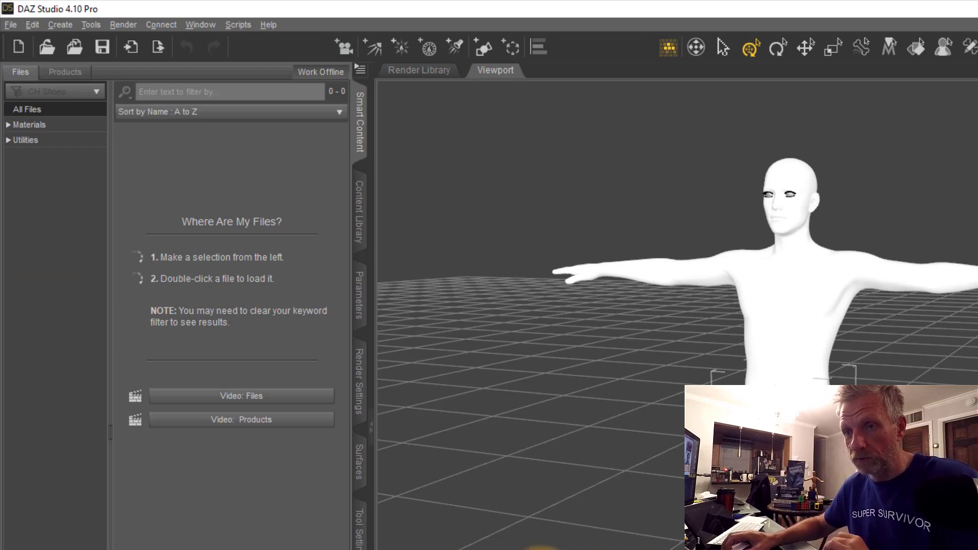
left_click(74, 126)
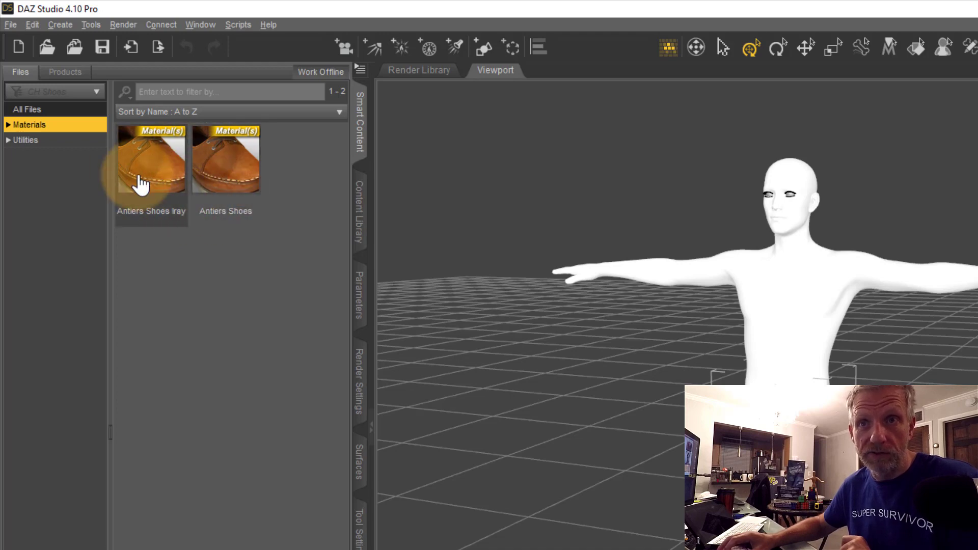
left_click(8, 125)
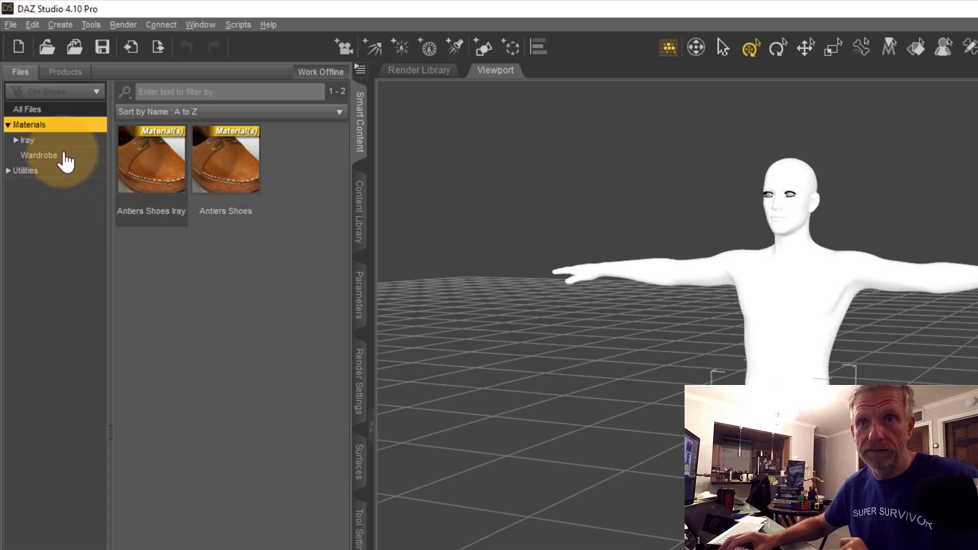
left_click(70, 172)
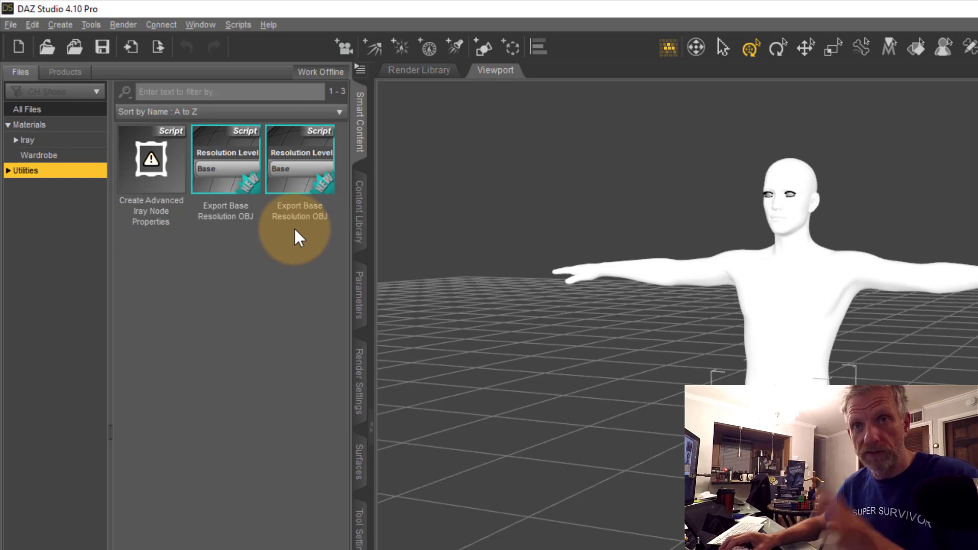
left_click(79, 155)
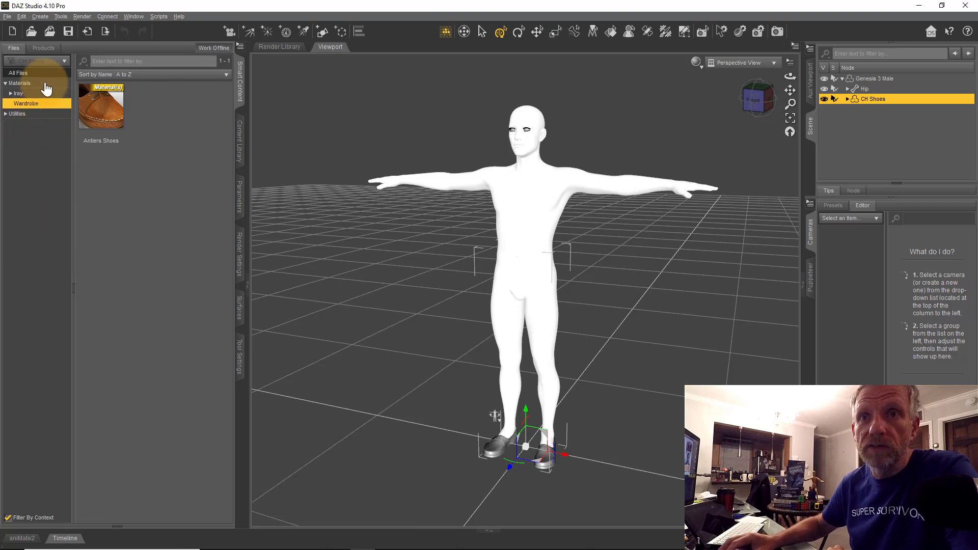
left_click(21, 83)
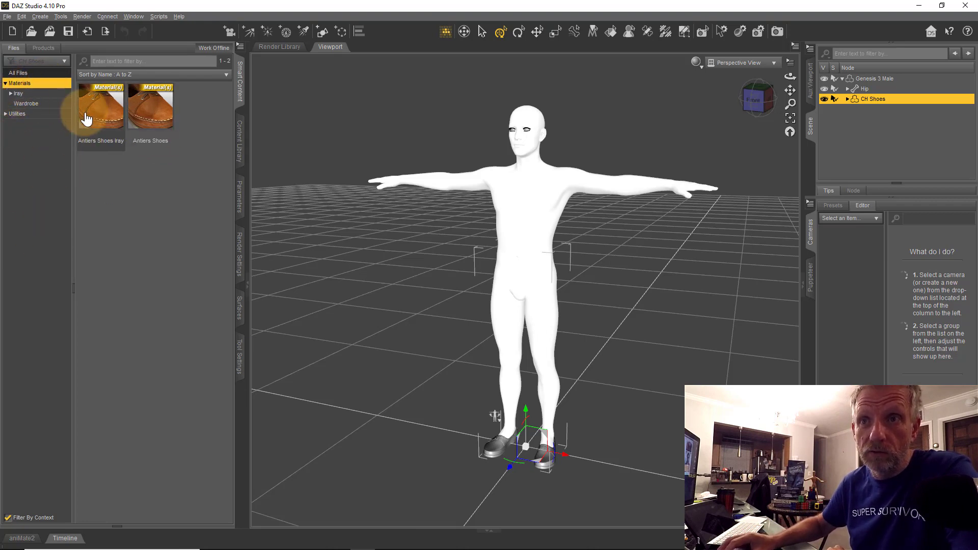
Switch off Filter By Context and look through the complete list of Materials files.
left_click(10, 518)
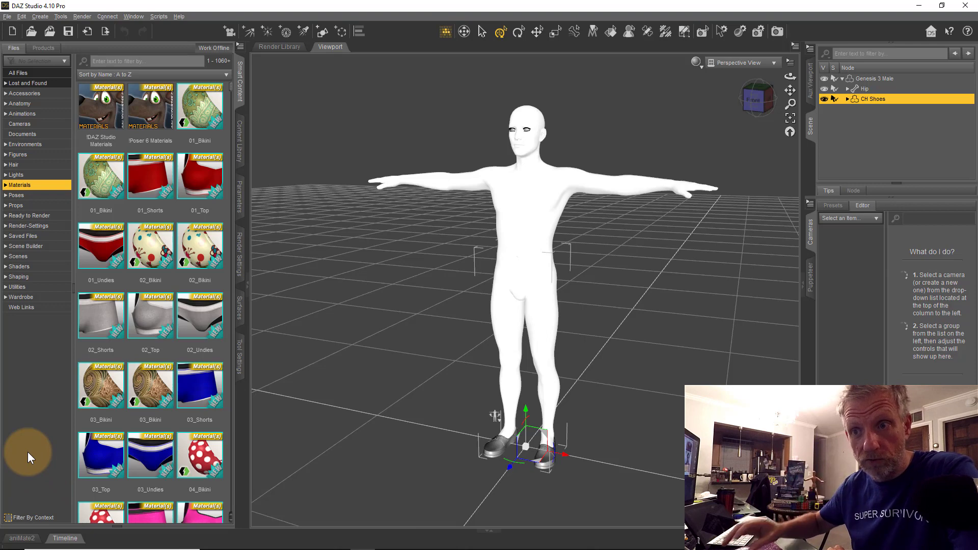
left_click_drag(233, 94, 236, 136)
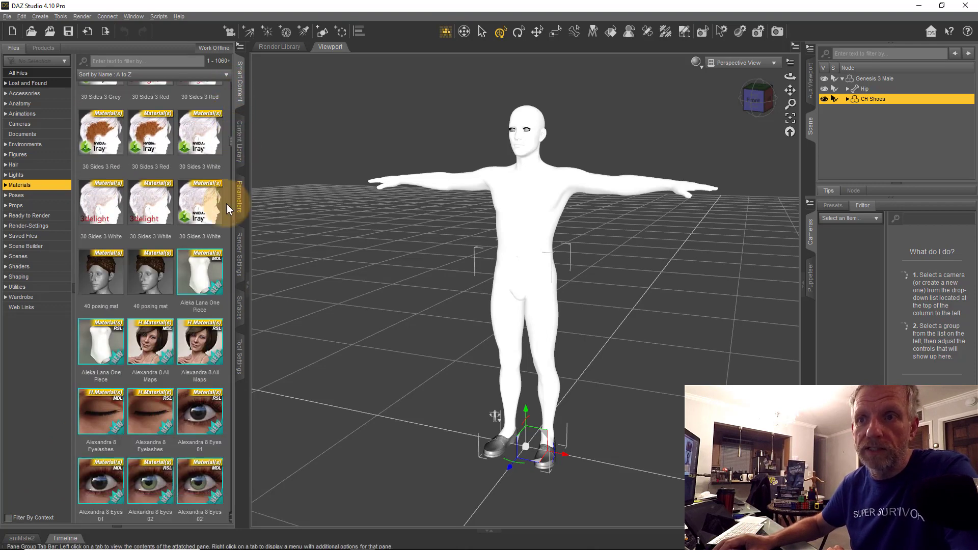
left_click_drag(154, 211, 494, 458)
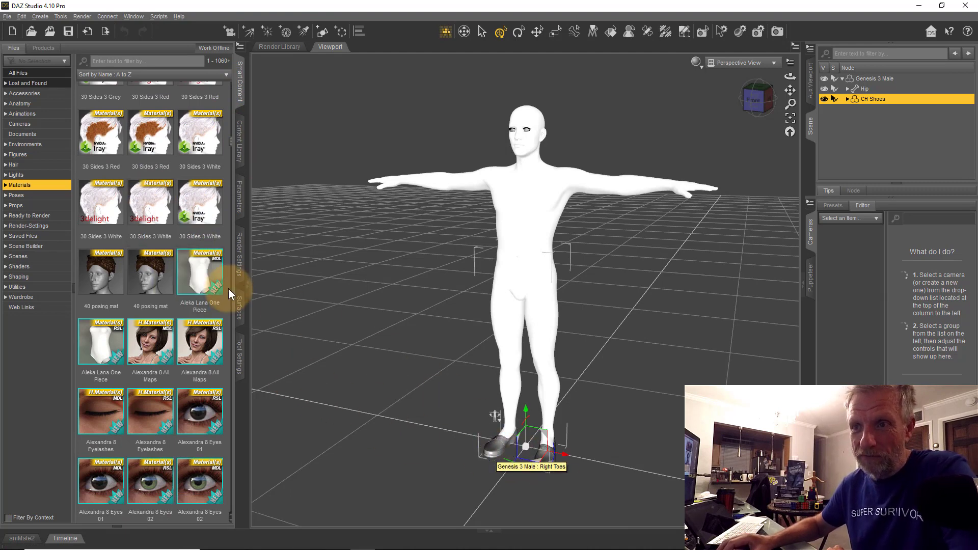
left_click_drag(231, 143, 229, 84)
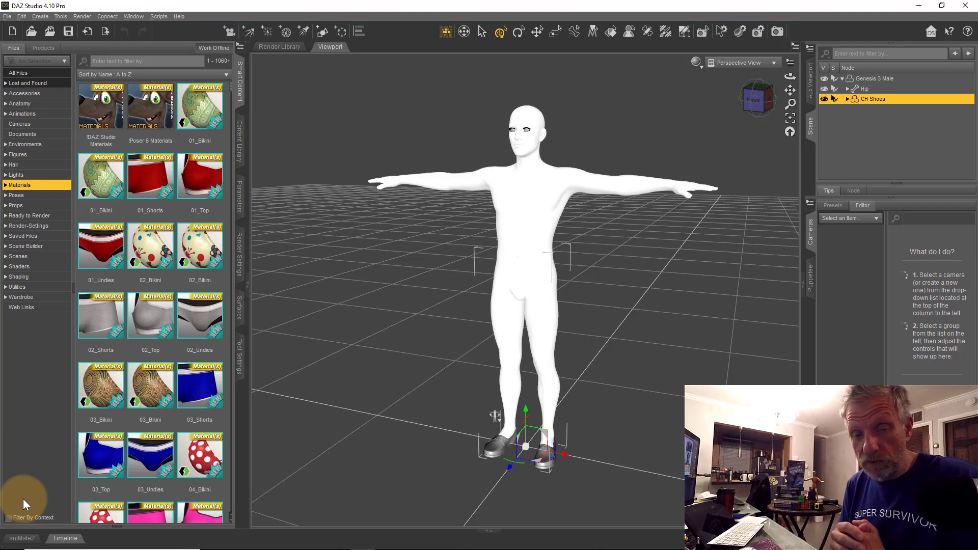
Select the Genesis 3 Male figure and load the Bandeau Twist Bikini - Top onto it from the Wardrobe category.
left_click(842, 79)
left_click(873, 79)
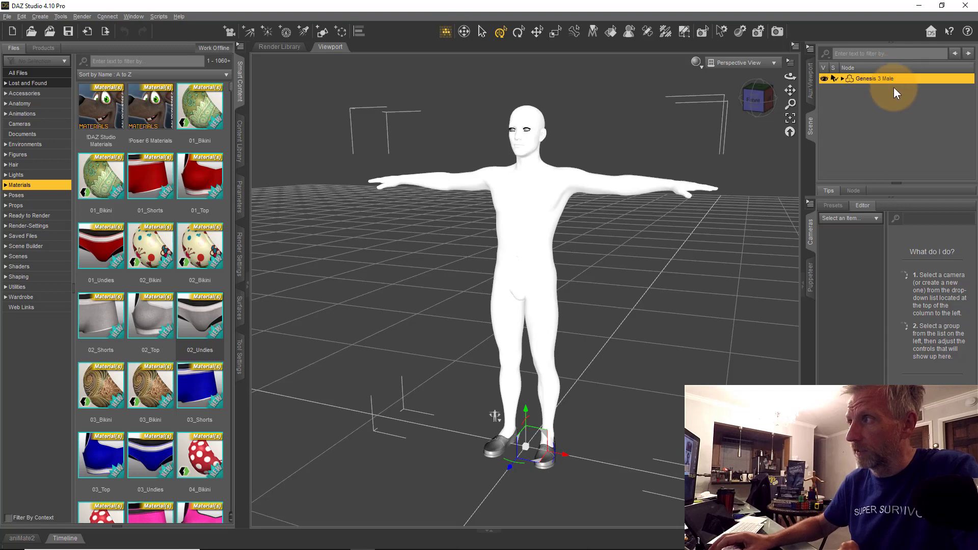
left_click(47, 298)
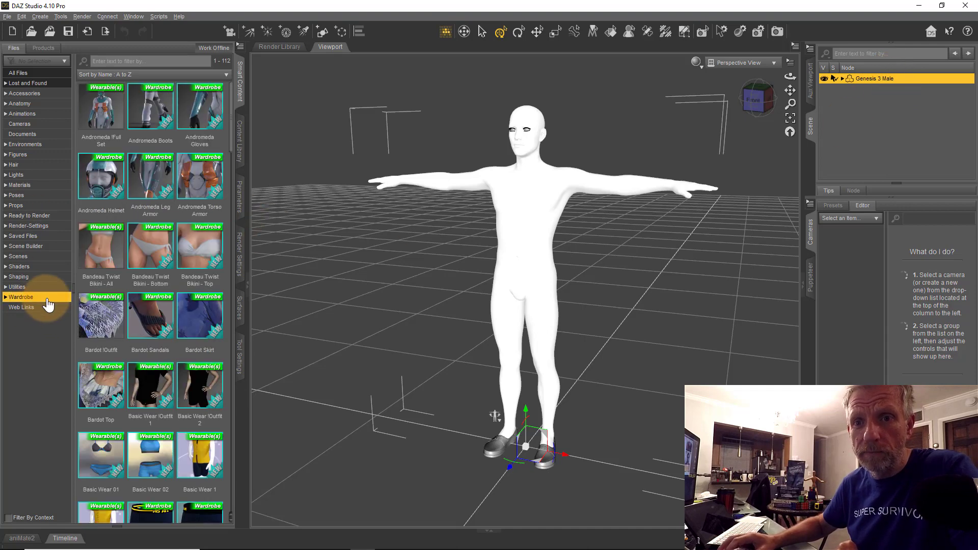
double_click(200, 256)
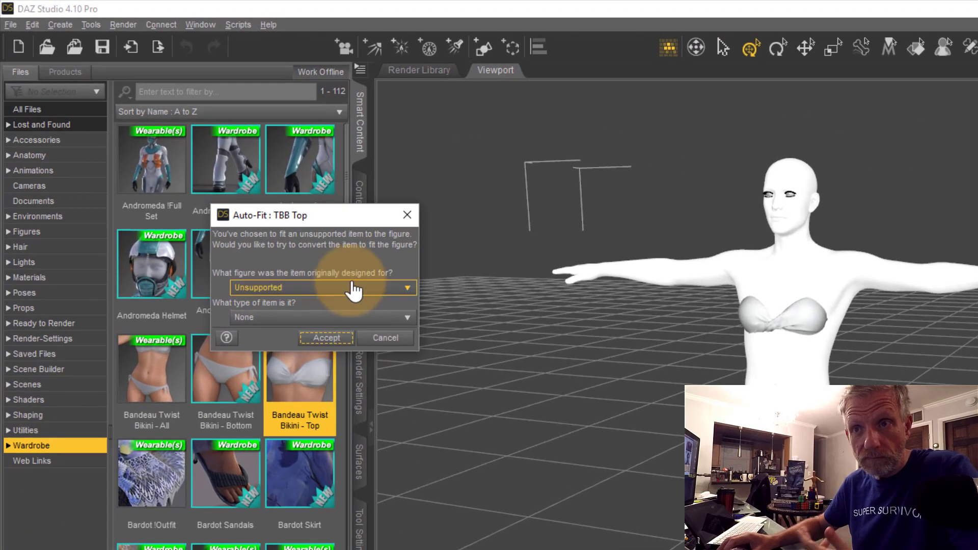
Auto-Fit the TBB Top to the figure, specifying Genesis 3 Female as the figure it was originally designed for.
left_click_drag(295, 184, 416, 199)
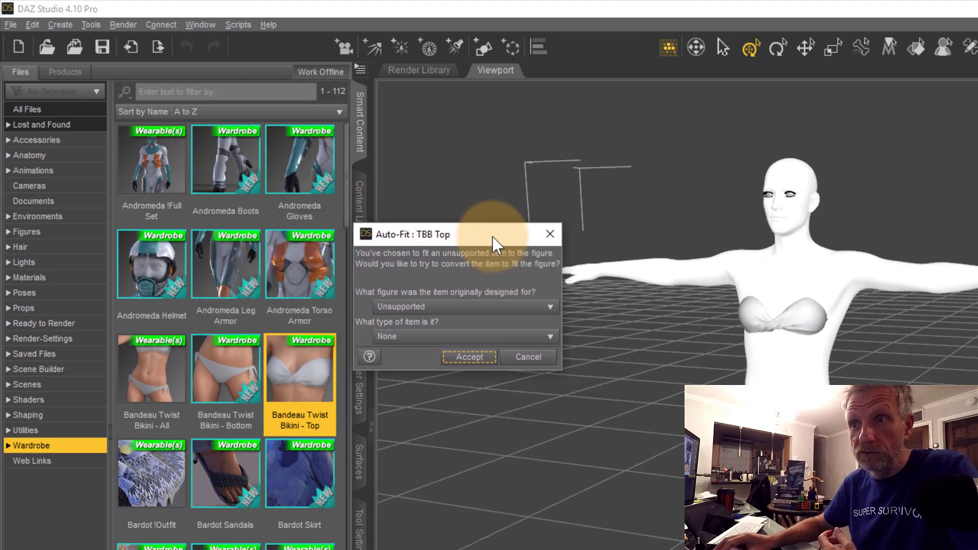
left_click(550, 307)
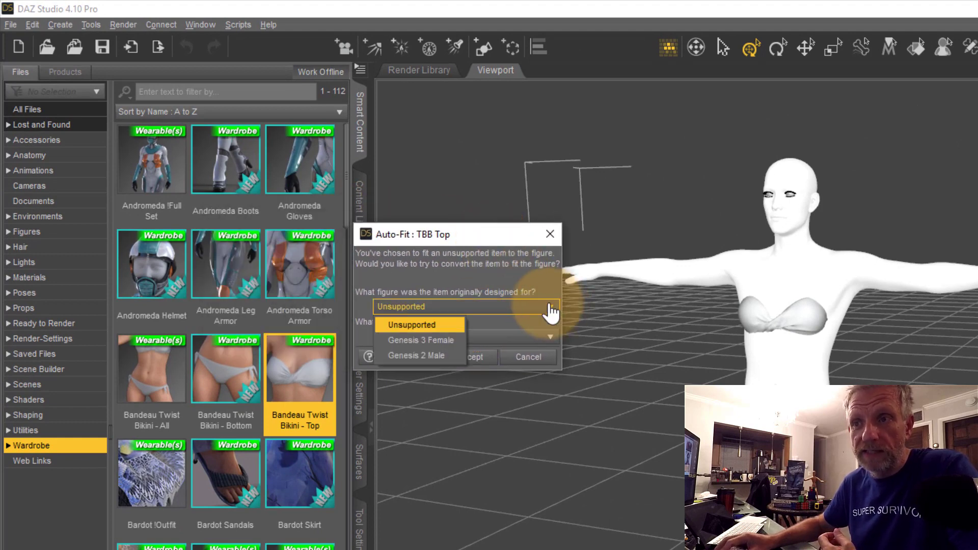
left_click(445, 340)
left_click(472, 358)
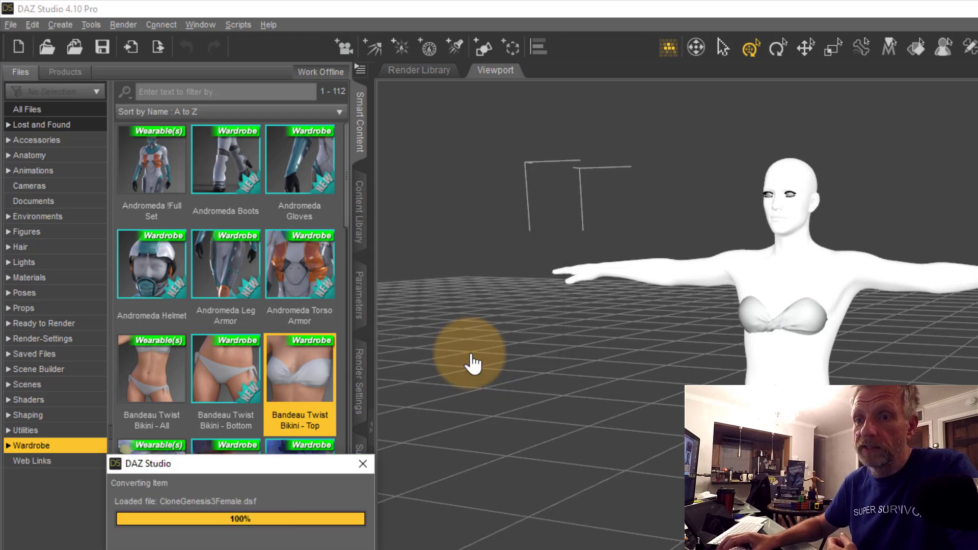
Delete the TBB Top and the CH Shoes from the Genesis 3 Male figure.
scroll(746, 369, "up", 5)
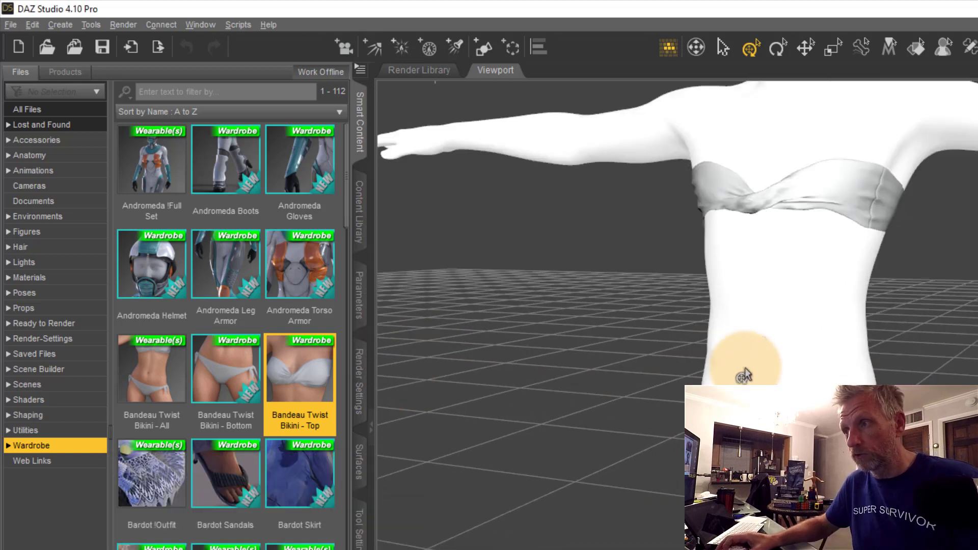
scroll(745, 371, "down", 5)
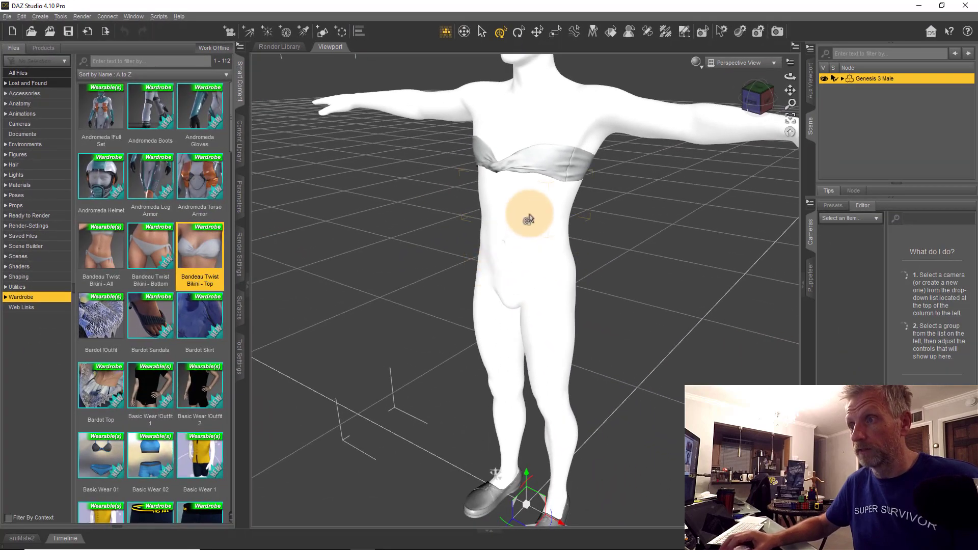
mouse_move(529, 219)
left_mouse_down("alt")
mouse_move(465, 273)
mouse_move(502, 273)
mouse_move(488, 269)
left_mouse_up("alt")
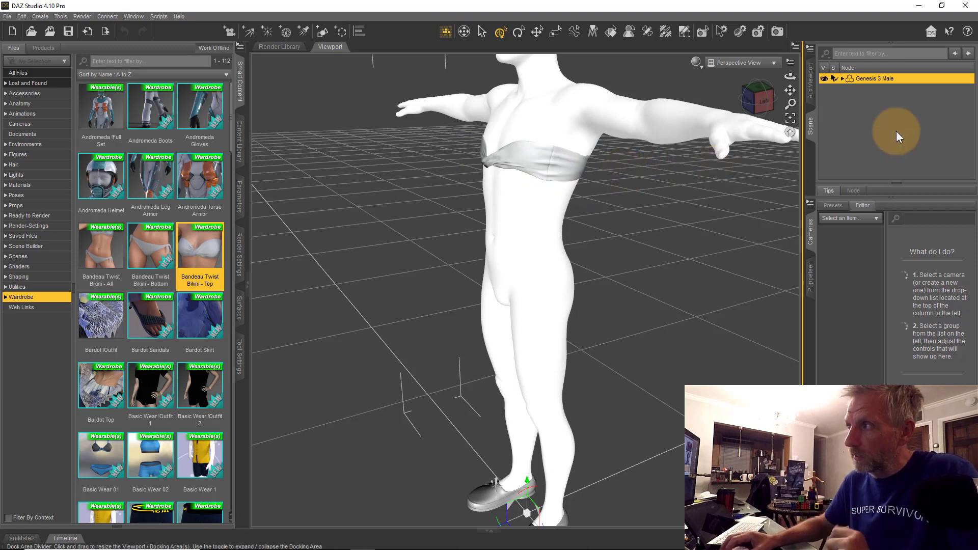
left_click(843, 78)
left_click(866, 110)
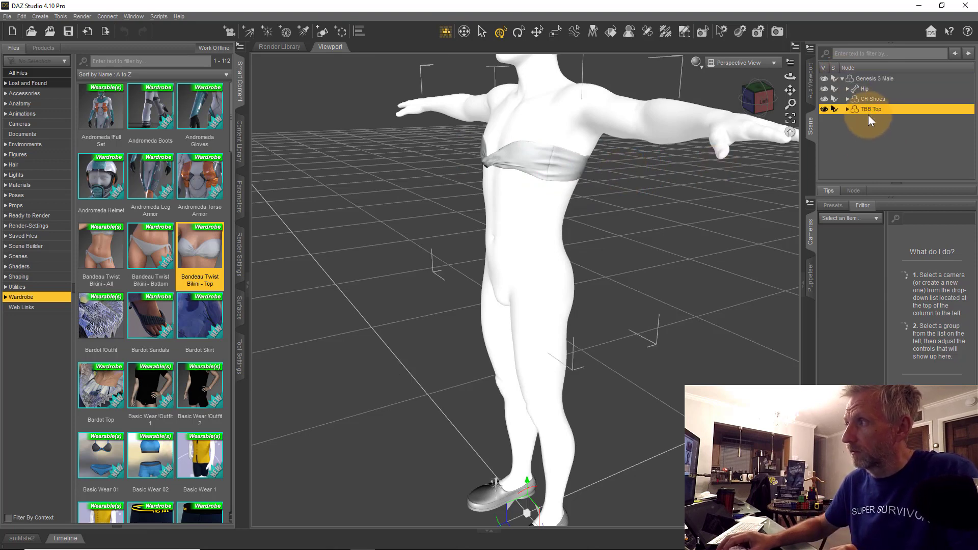
key("Delete")
left_click(868, 100)
key("Delete")
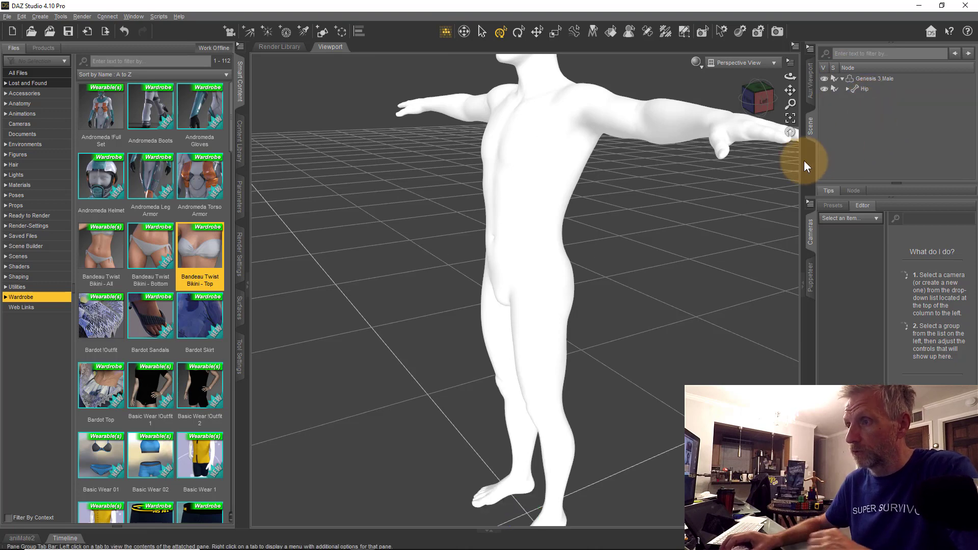
Load the City Loft Living Books 010 Iray prop into the scene from the Props category.
mouse_move(538, 207)
middle_mouse_down()
mouse_move(490, 268)
mouse_move(538, 207)
middle_mouse_up()
scroll(539, 207, "down", 5)
scroll(539, 210, "up", 3)
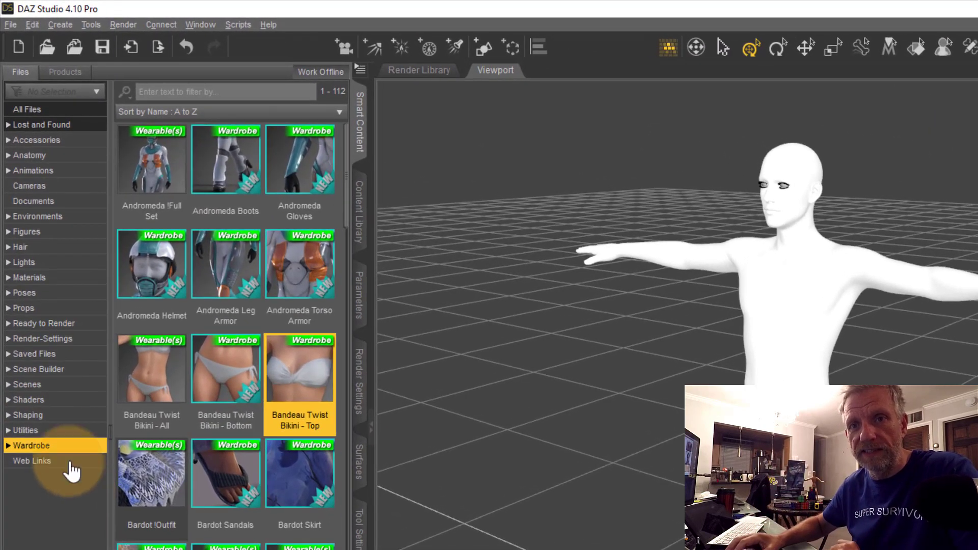
left_click(43, 309)
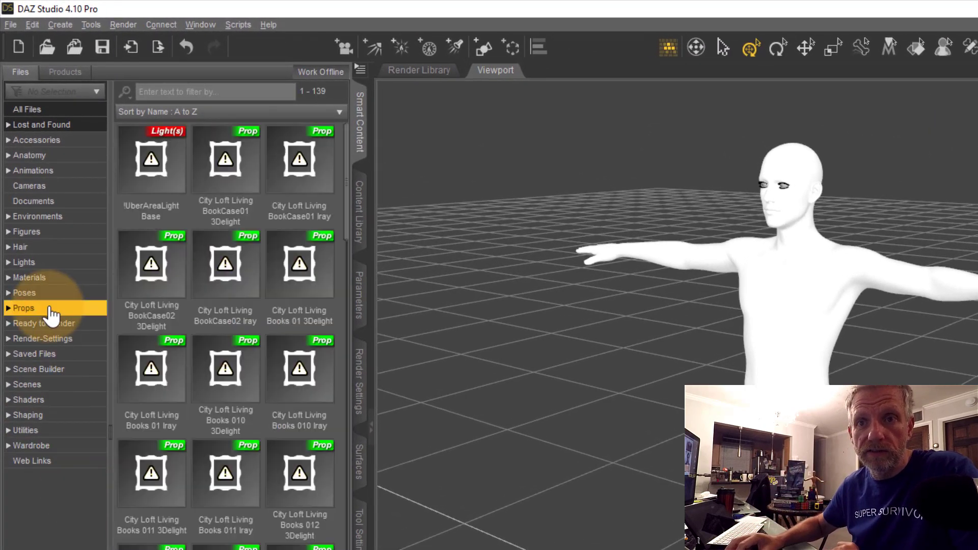
left_click(8, 308)
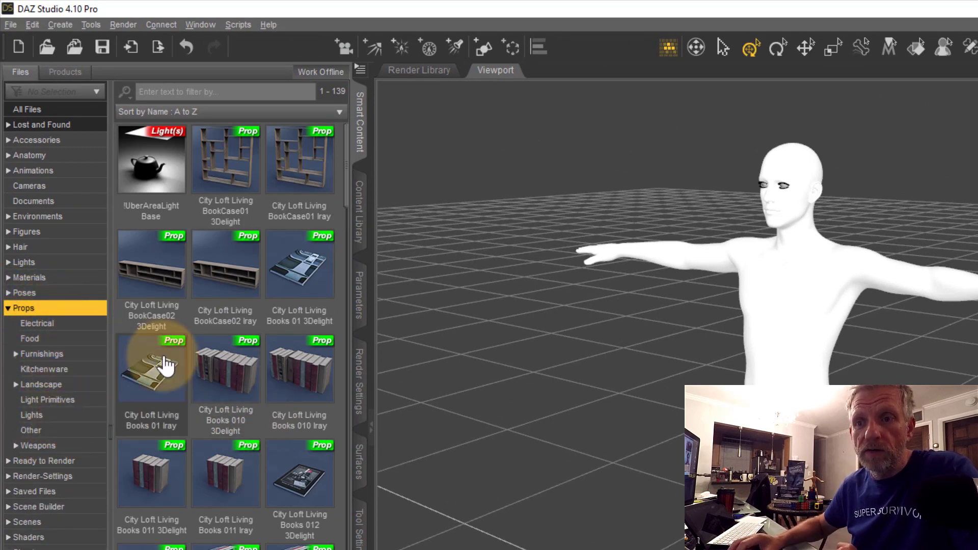
double_click(305, 386)
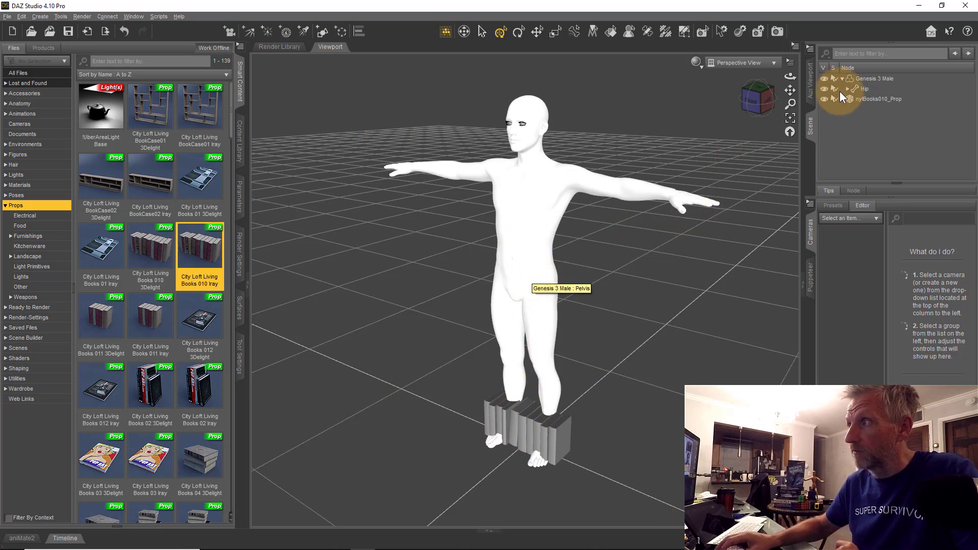
Select the whole Genesis 3 Male figure rather than a single body part and move it clear of the books.
left_click(842, 78)
left_click(865, 89)
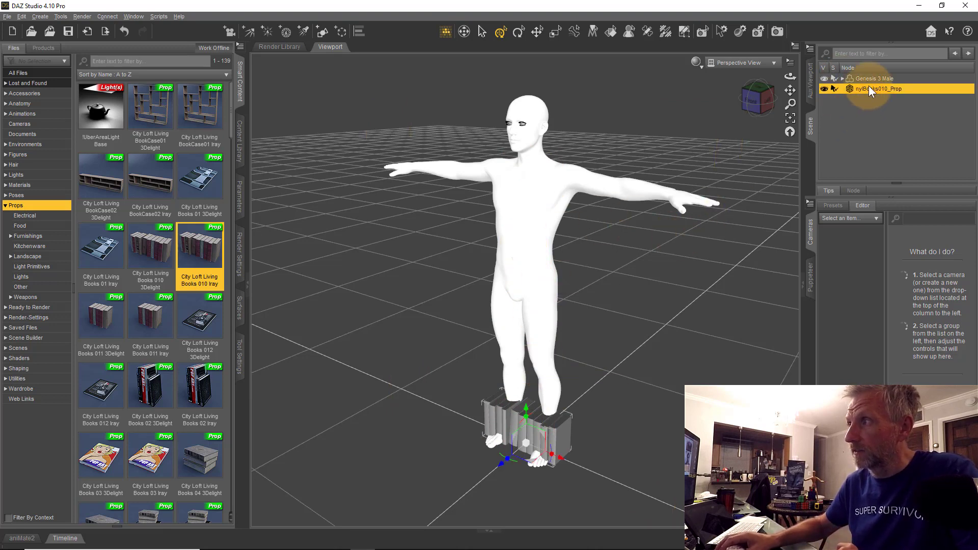
left_click(861, 78)
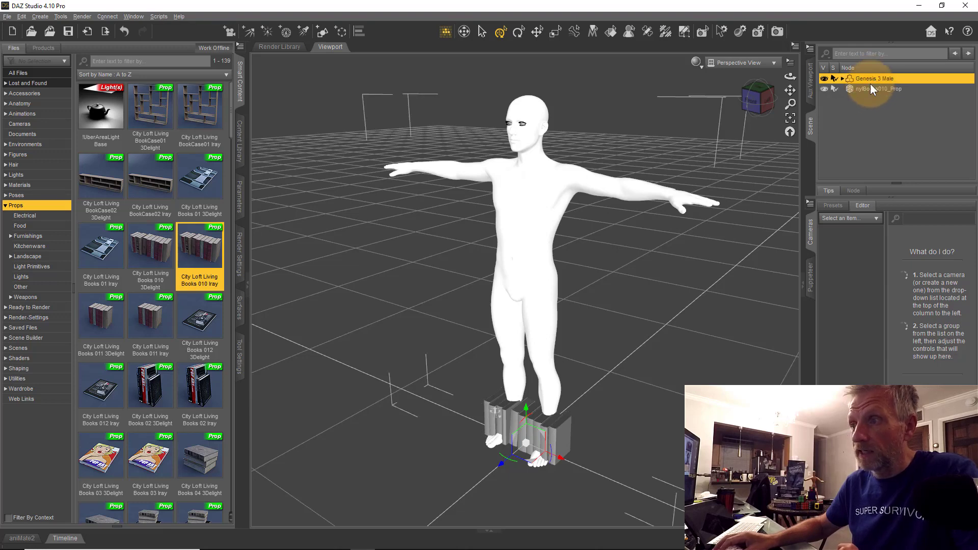
left_click(506, 188)
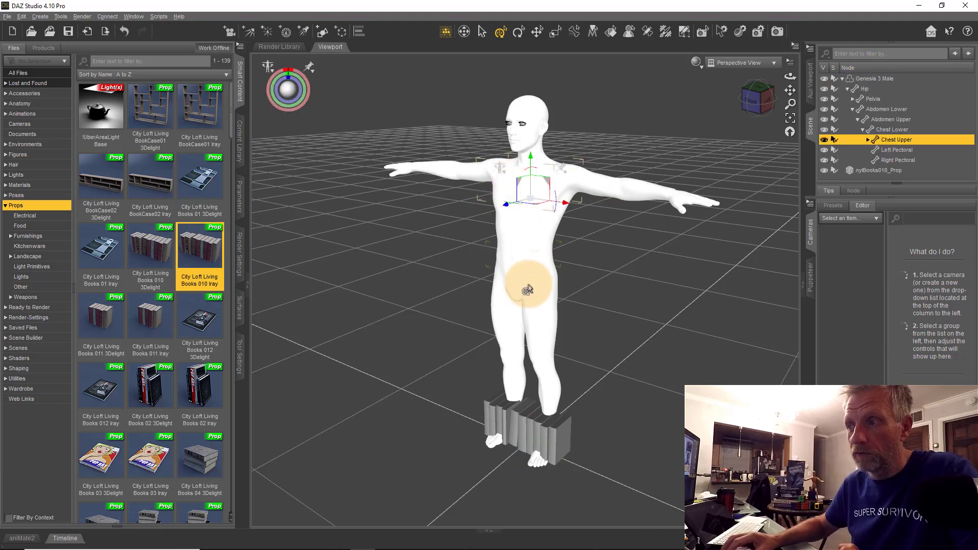
left_click(526, 286)
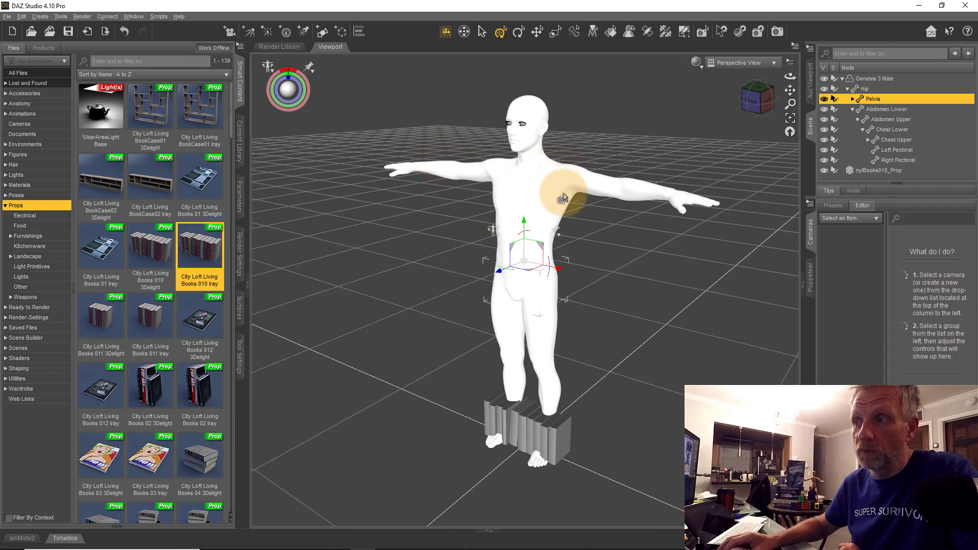
right_click(526, 190)
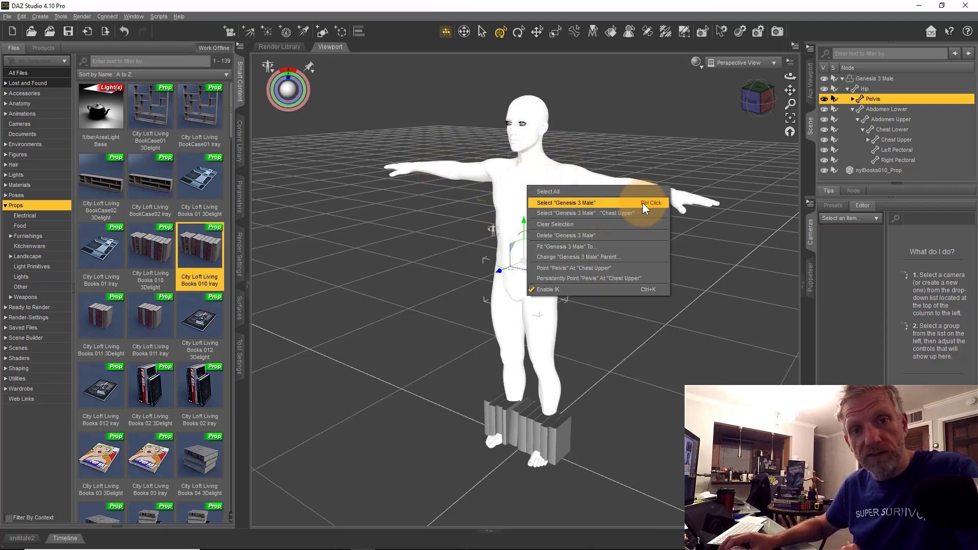
left_click(603, 204)
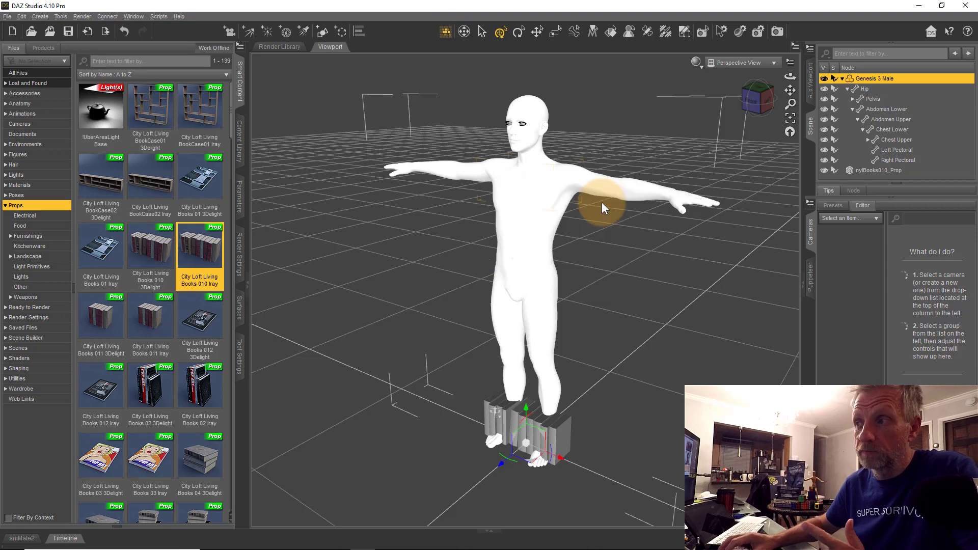
left_click_drag(559, 462, 436, 420)
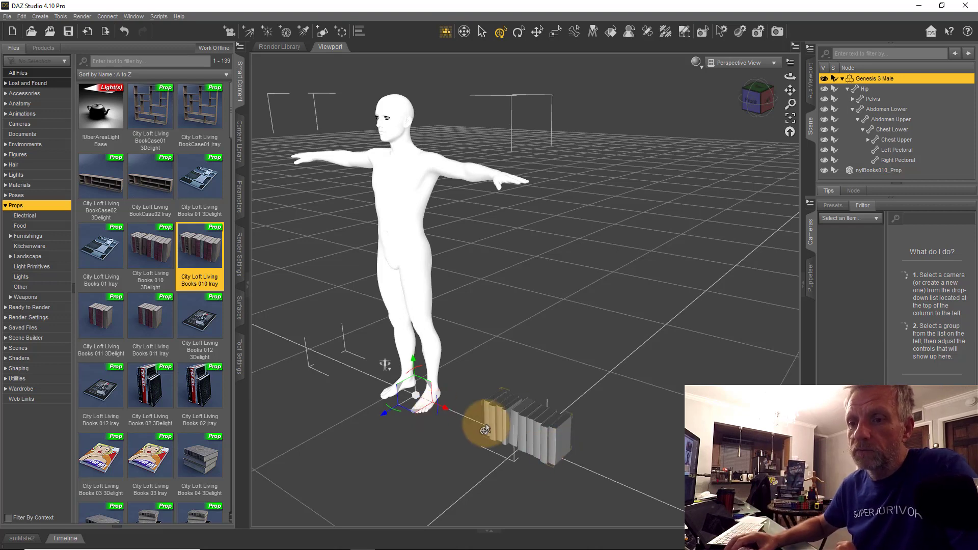
Load the City Loft Living Books 02 Iray prop and move both book sets apart, away from the scene centre.
double_click(211, 397)
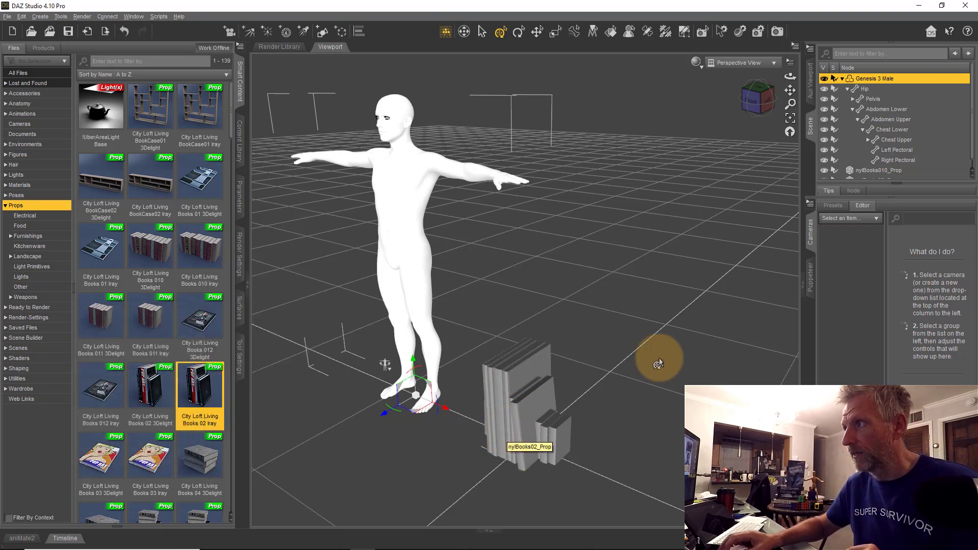
left_click(842, 78)
left_click(877, 100)
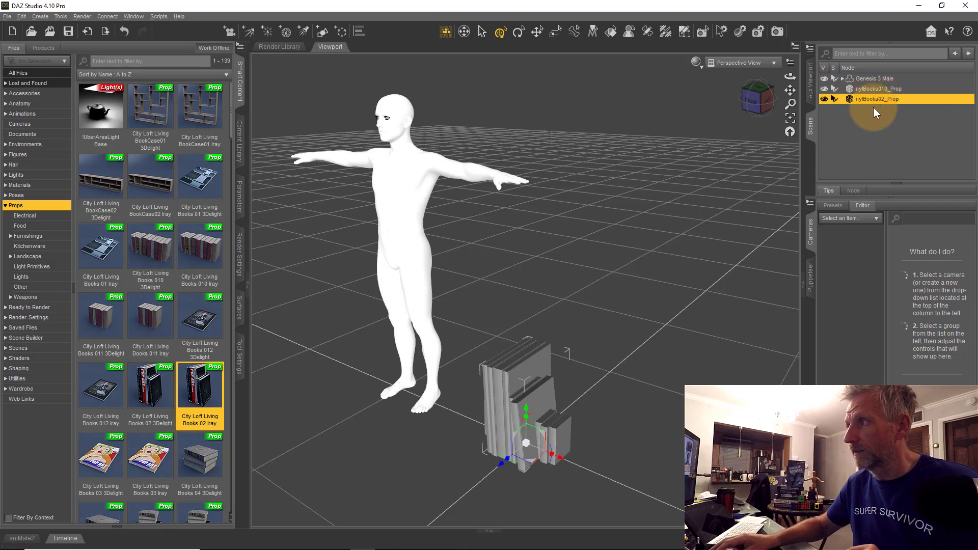
left_click_drag(500, 471, 607, 393)
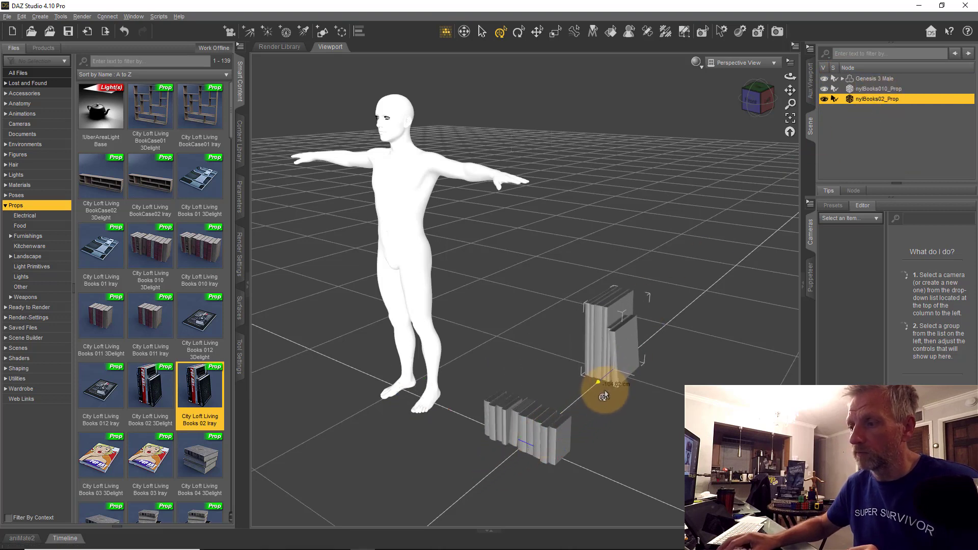
left_click(535, 448)
left_click_drag(559, 463, 731, 335)
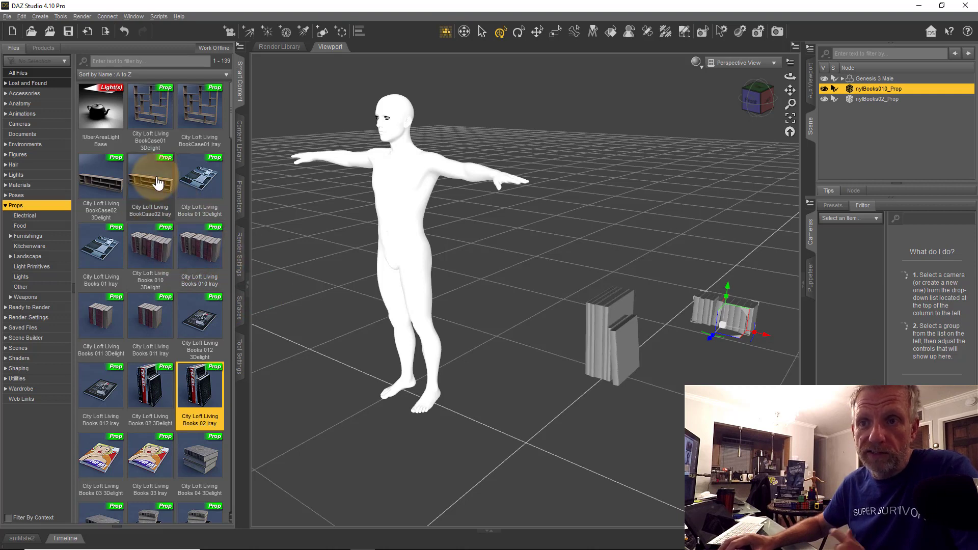
Add the City Loft Living BookCase02 Iray prop to the scene and position it at an angle behind the figure.
mouse_move(155, 185)
left_click_drag(155, 185, 453, 307)
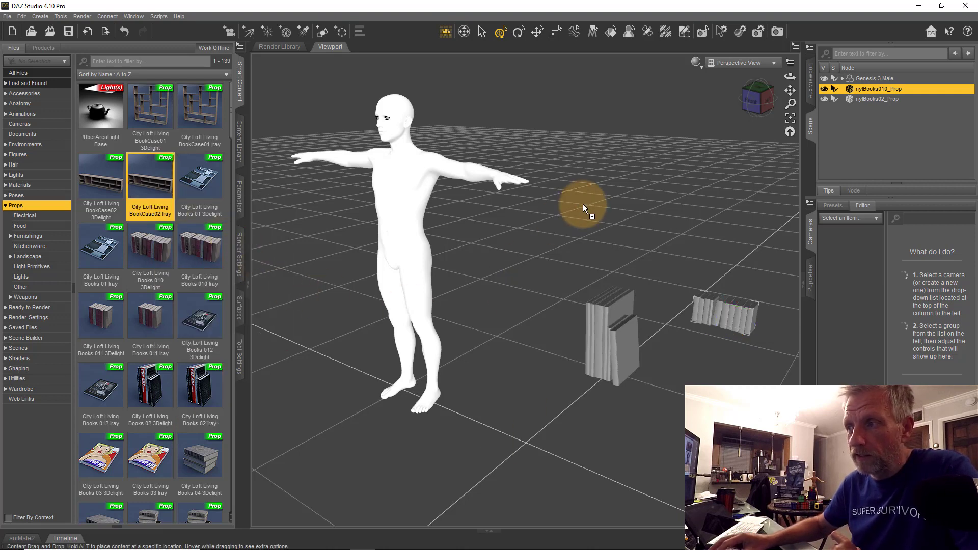
left_click_drag(585, 203, 585, 202)
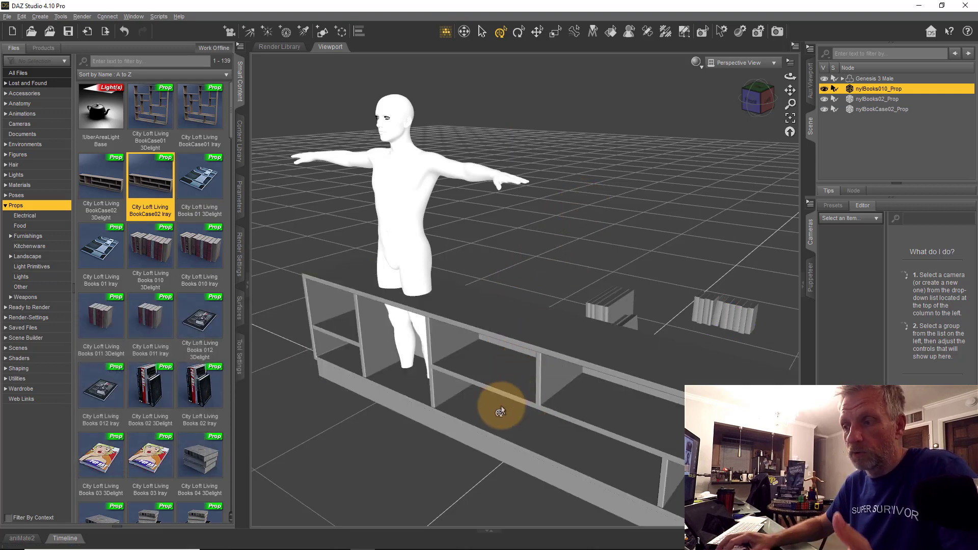
left_click(503, 422)
left_click_drag(500, 470, 697, 249)
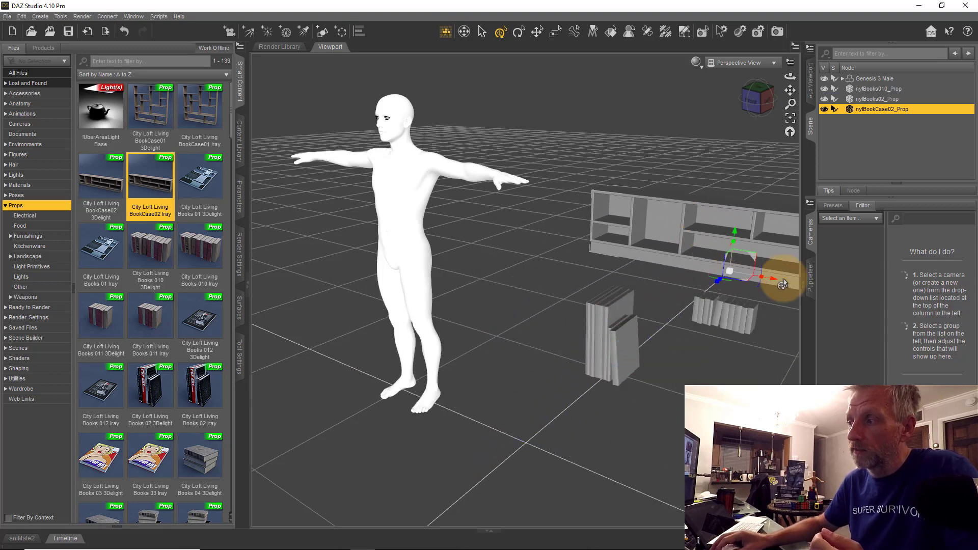
left_click_drag(773, 284, 554, 271)
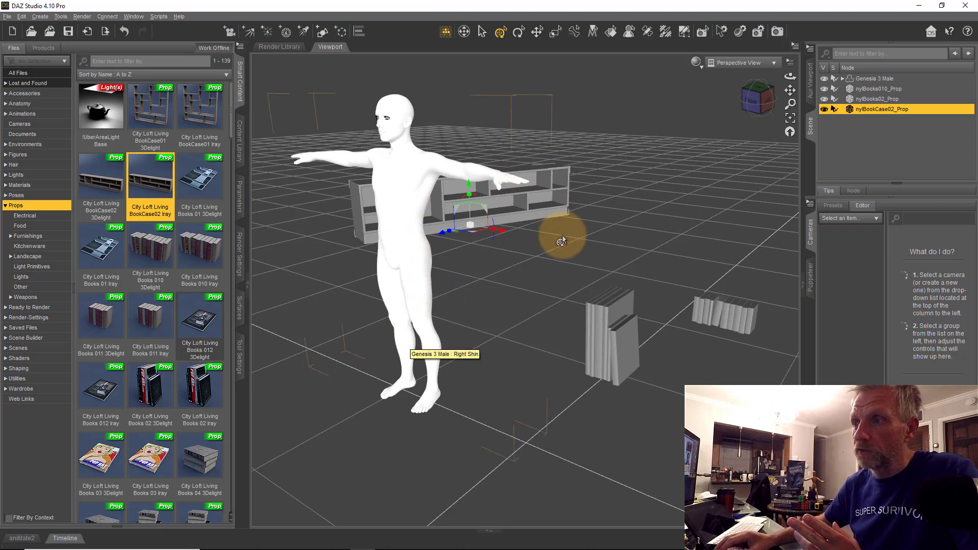
Select Genesis 3 Male, filter the Wardrobe content by context, and load the Basic Wear T-Shirt onto the figure.
left_click(619, 326)
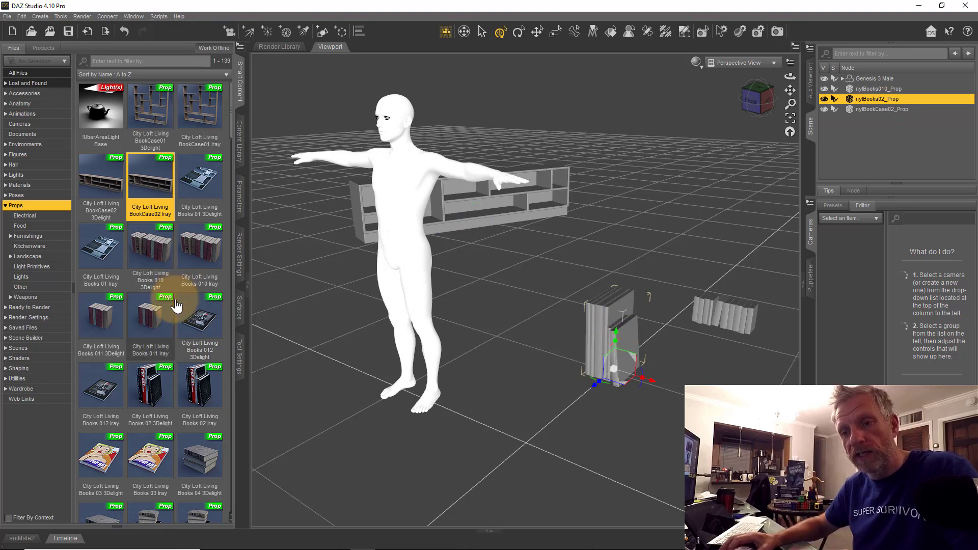
mouse_move(177, 304)
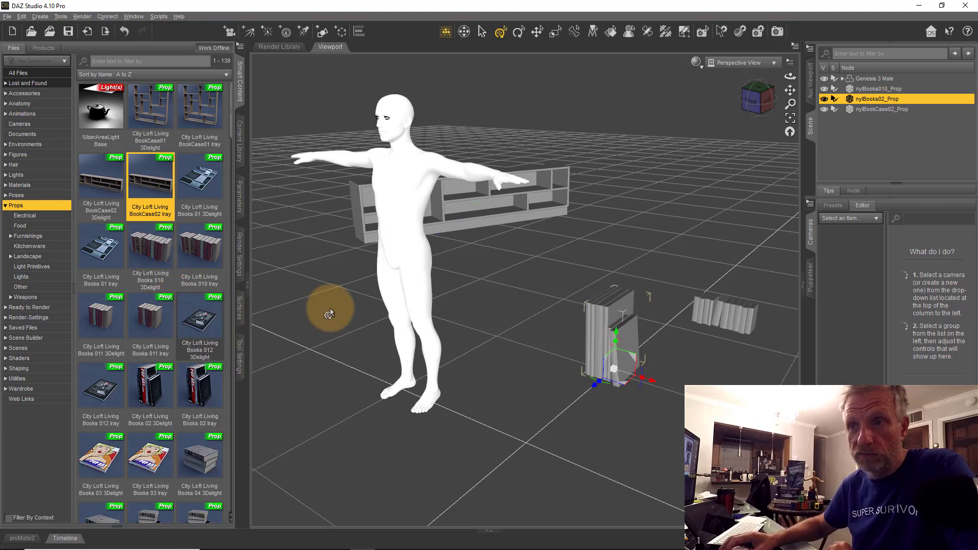
left_click(396, 191)
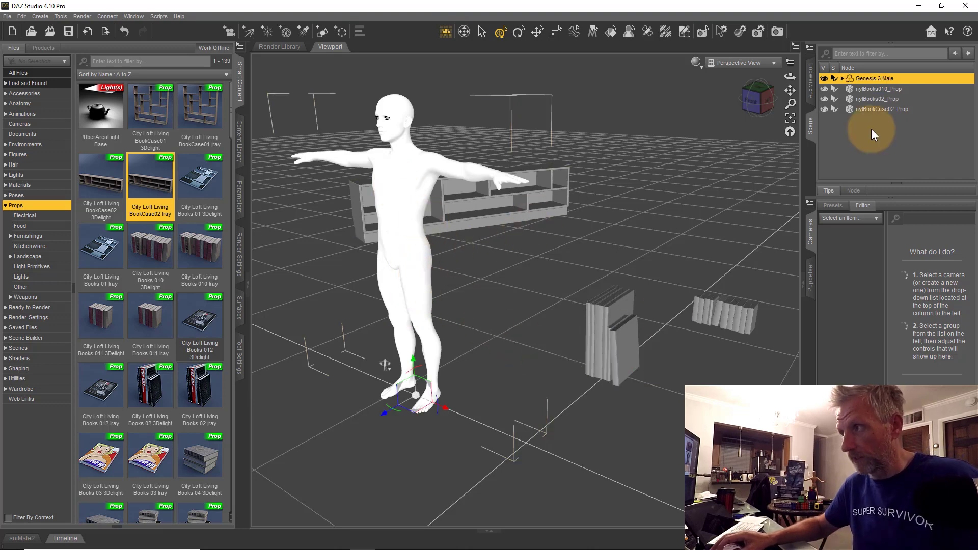
middle_click_drag(491, 268, 567, 269)
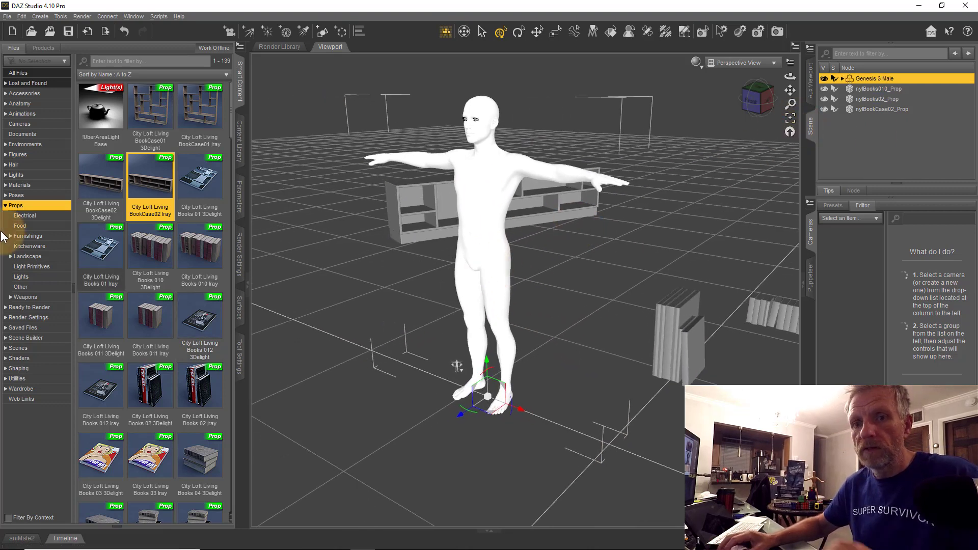
left_click(22, 389)
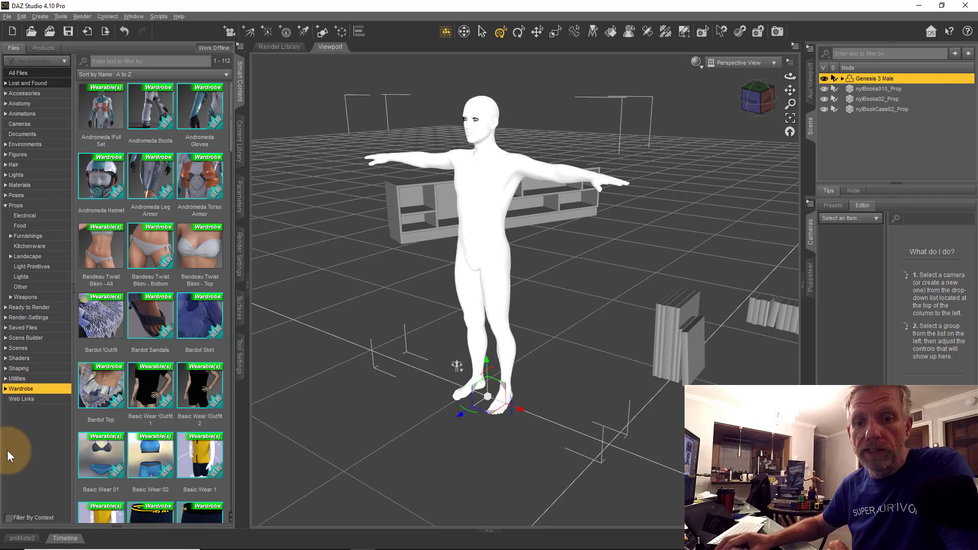
left_click(8, 518)
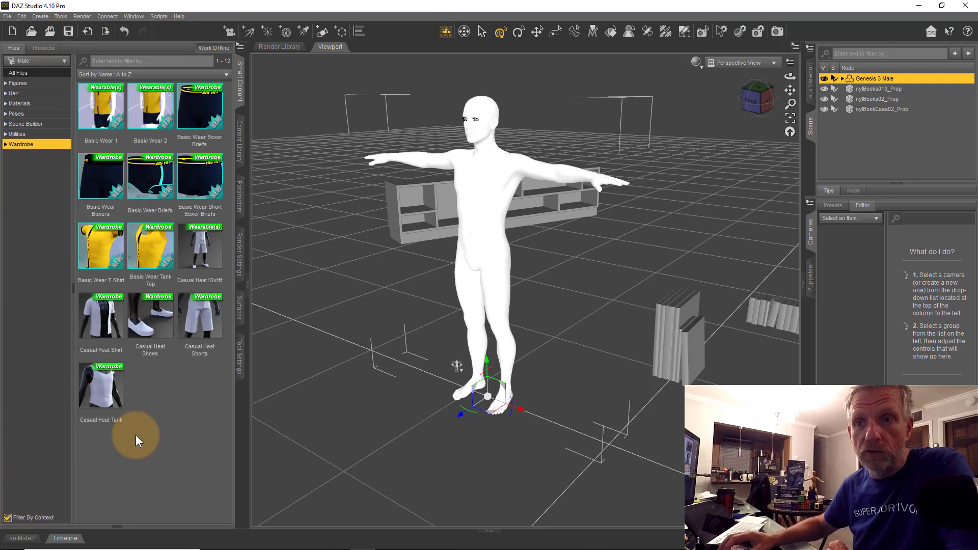
double_click(106, 252)
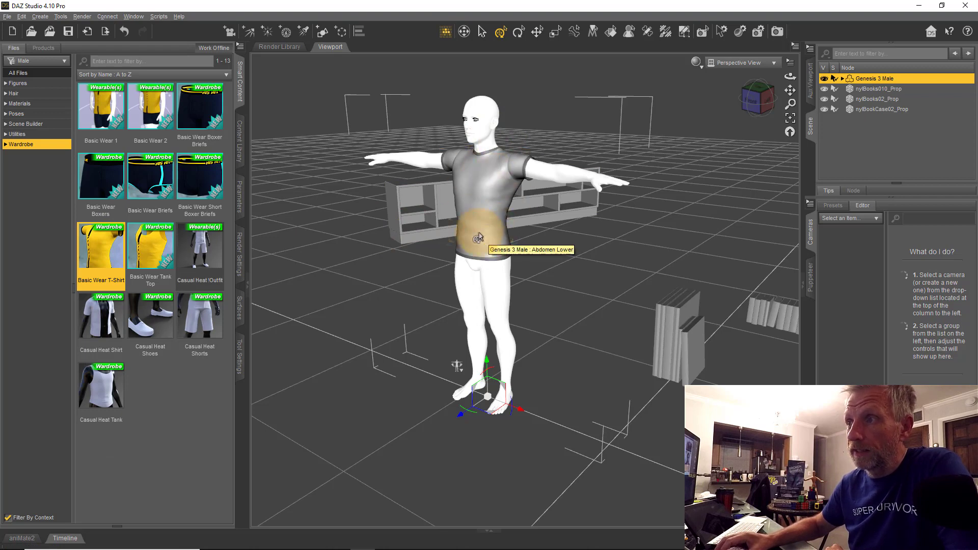
scroll(498, 167, "up", 3)
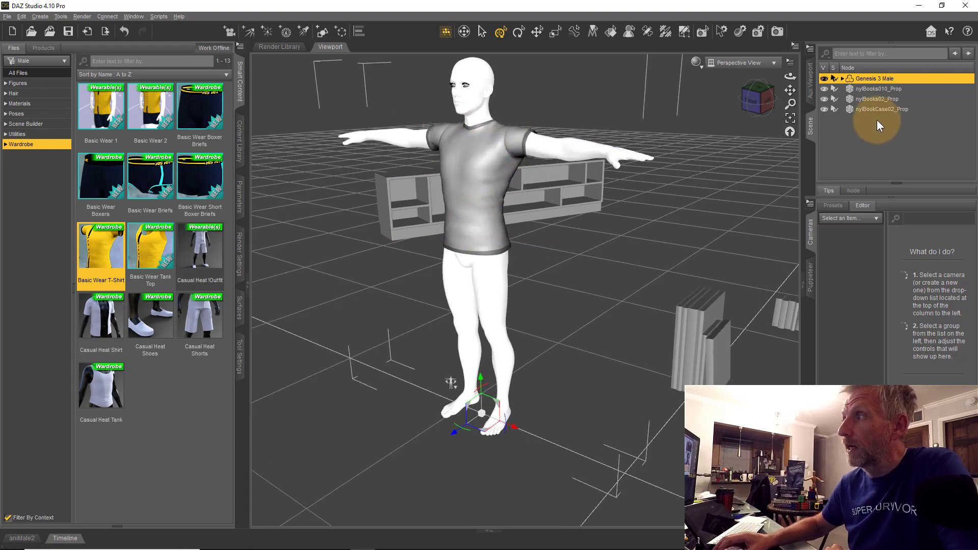
Select the T-Shirt under Genesis 3 Male and examine its compatible presets in the Materials category.
left_click(843, 79)
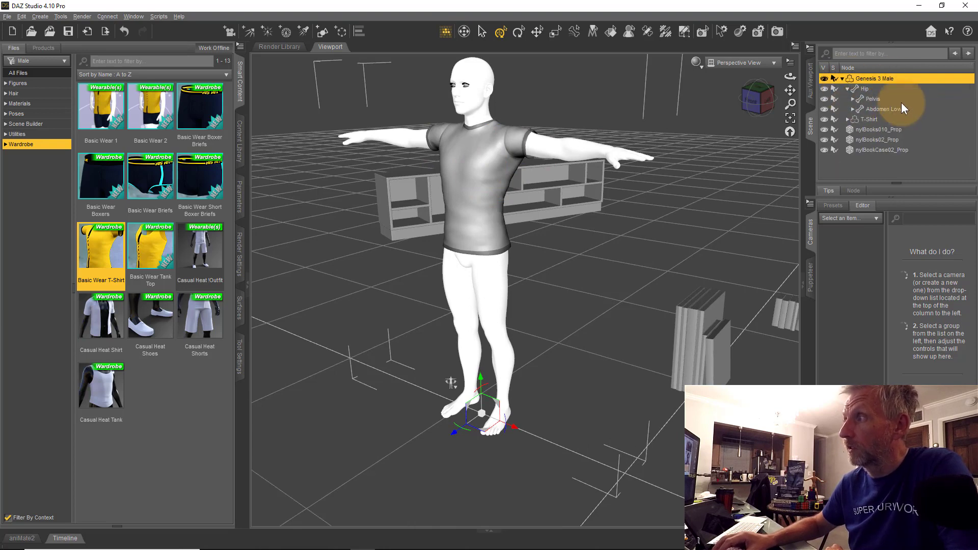
left_click(869, 118)
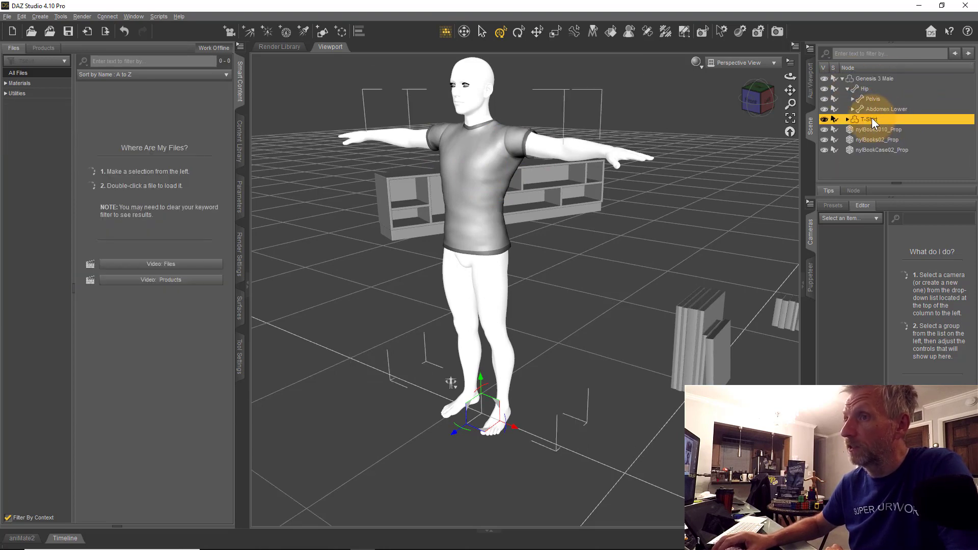
left_click(55, 84)
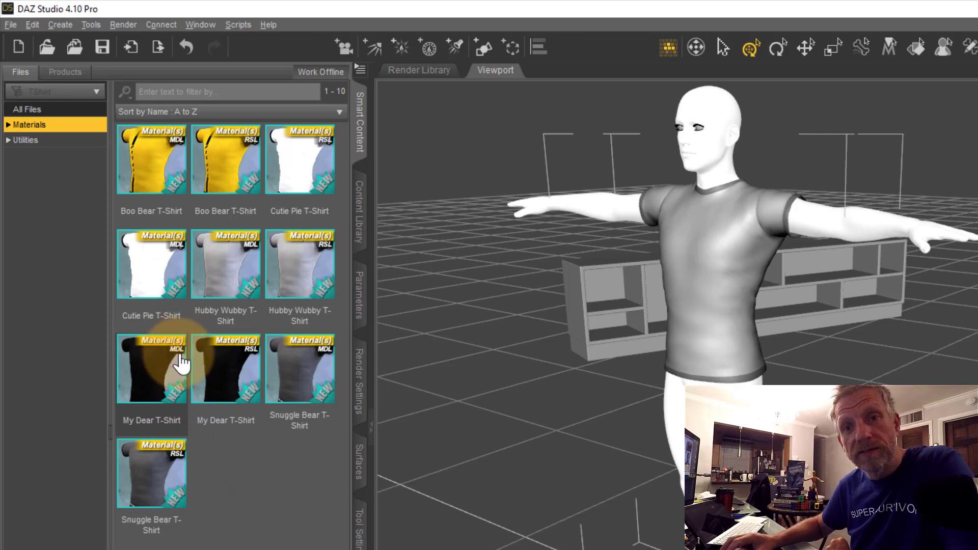
mouse_move(181, 363)
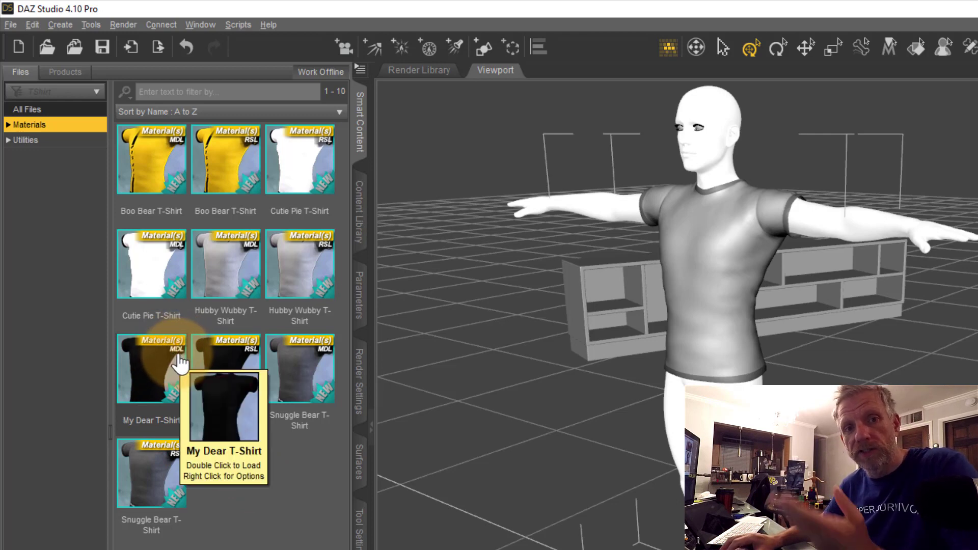
mouse_move(247, 363)
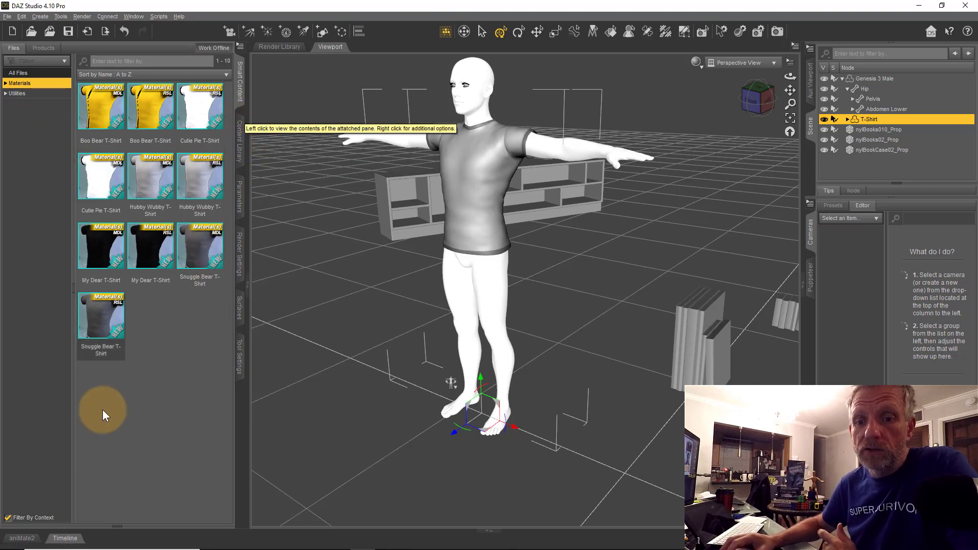
Compare the Materials content with context filtering off and on while nothing is selected in the scene.
left_click(8, 518)
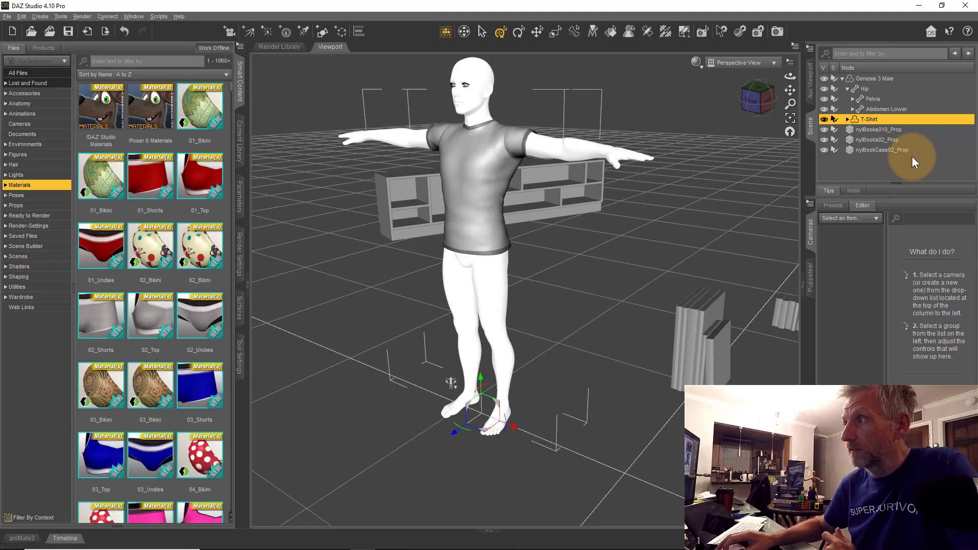
left_click(842, 78)
left_click(859, 124)
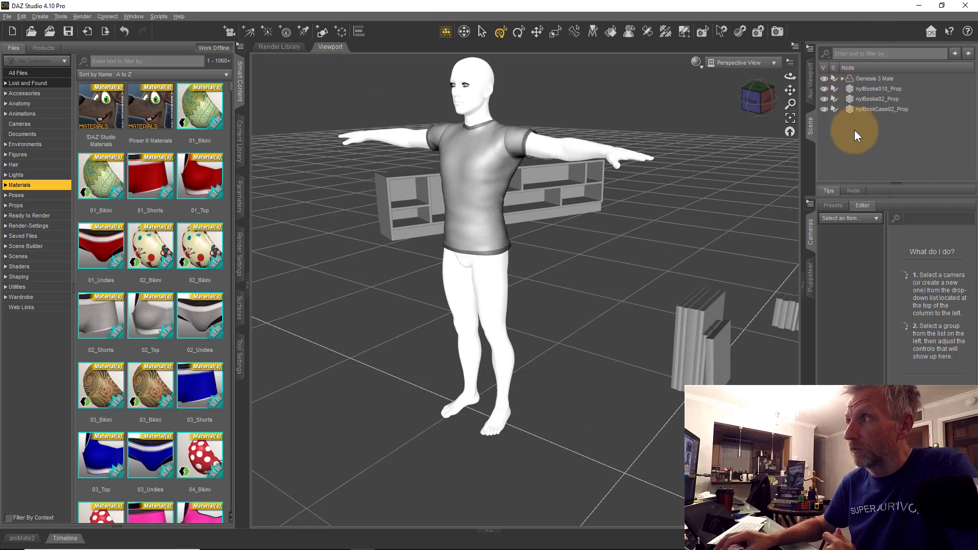
left_click(8, 517)
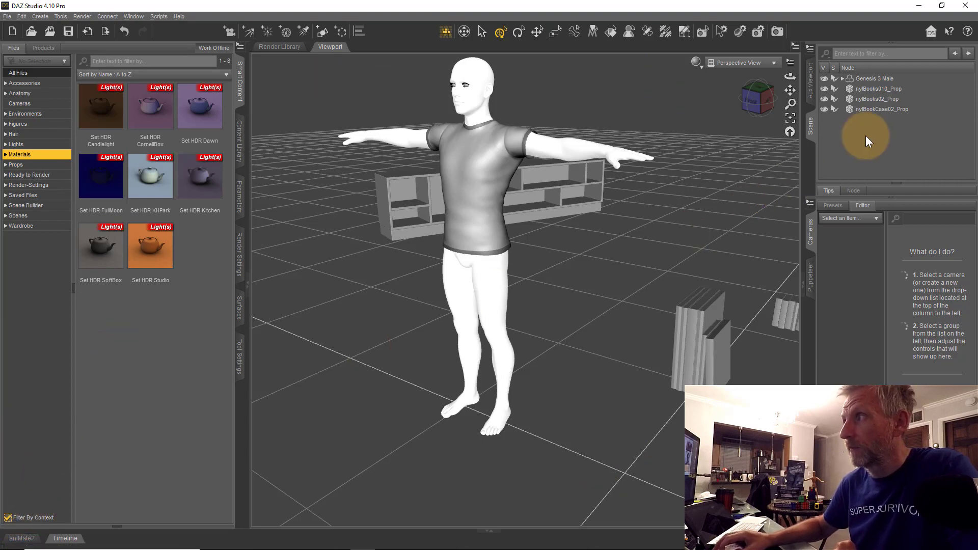
Compare the context-filtered materials offered for the Genesis 3 Male figure with those for its T-Shirt.
left_click(881, 78)
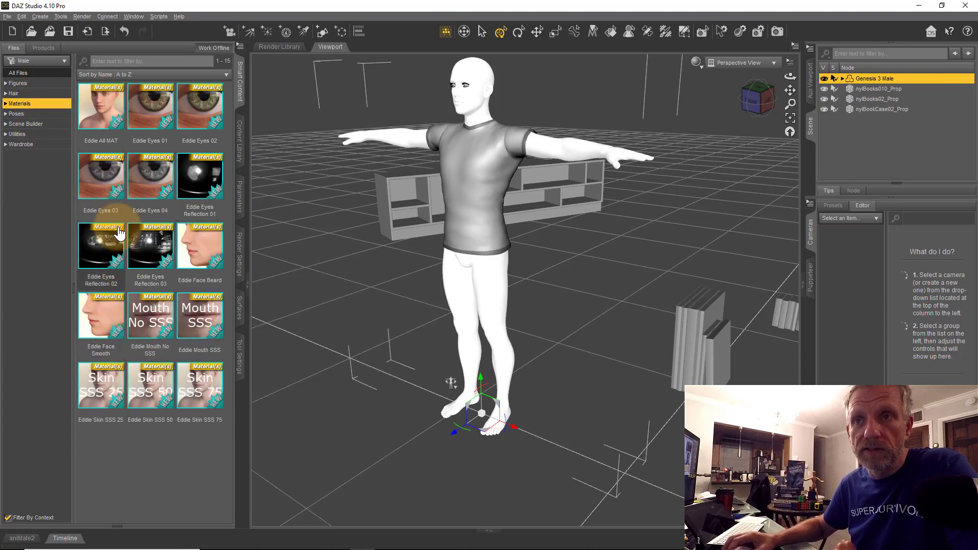
left_click_drag(203, 151, 476, 103)
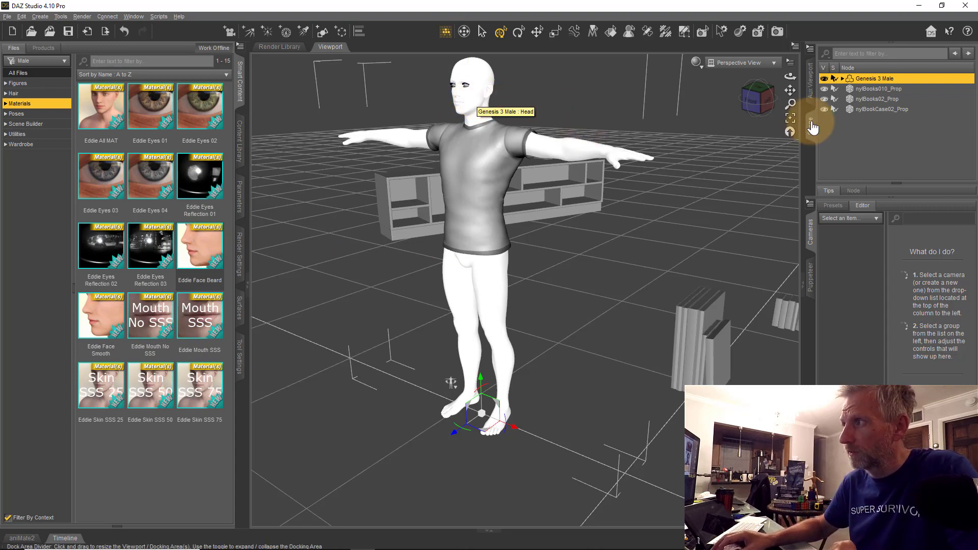
left_click(842, 78)
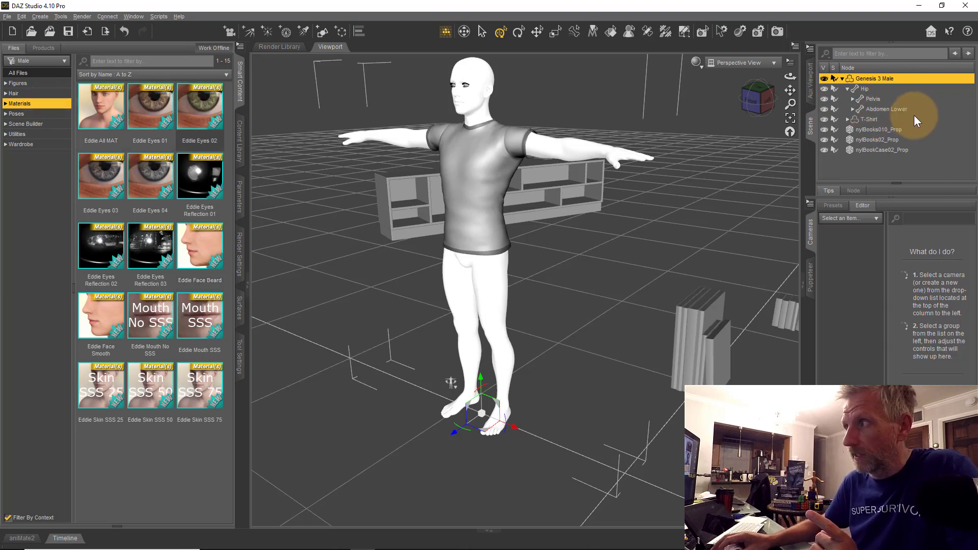
left_click(873, 120)
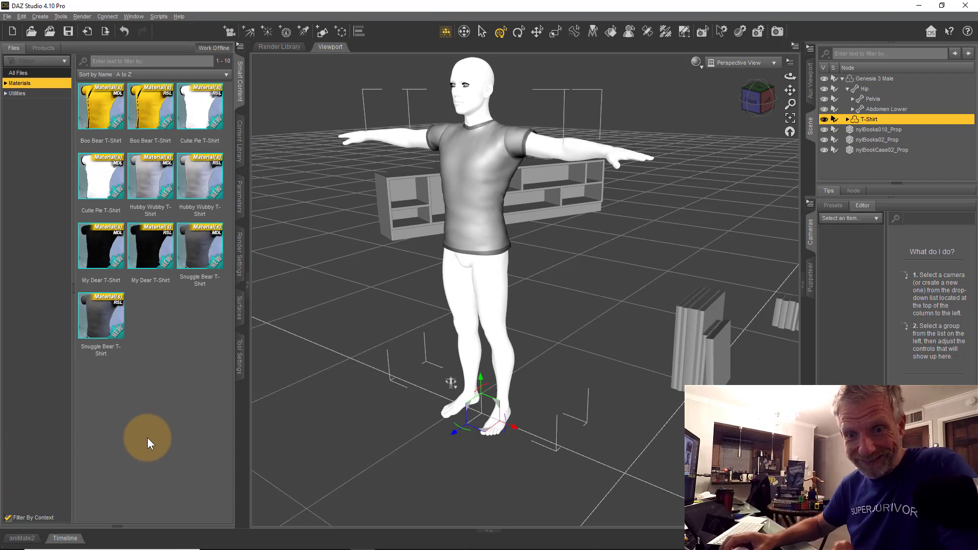
Turn off context filtering for the Smart Content files and collapse the Genesis 3 Male hierarchy in the scene.
left_click(7, 518)
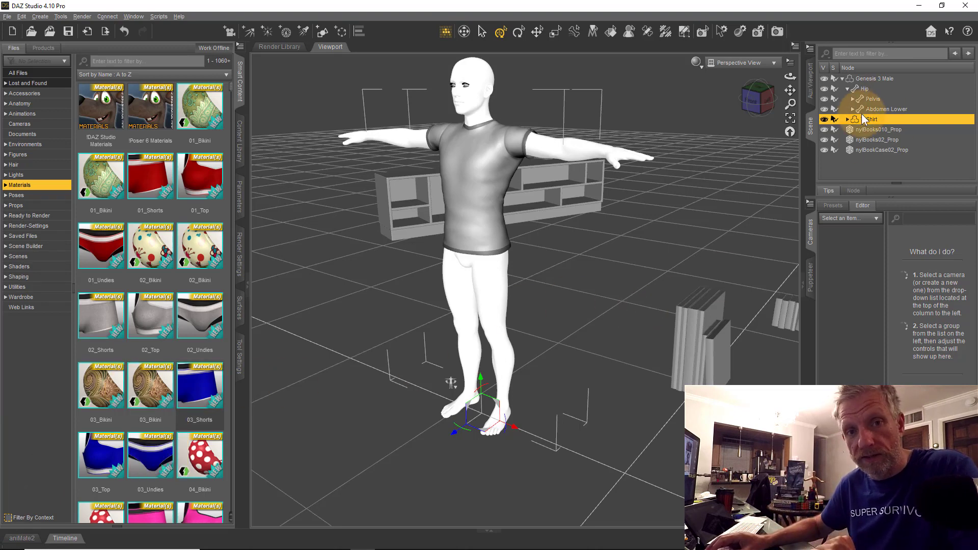
left_click(843, 78)
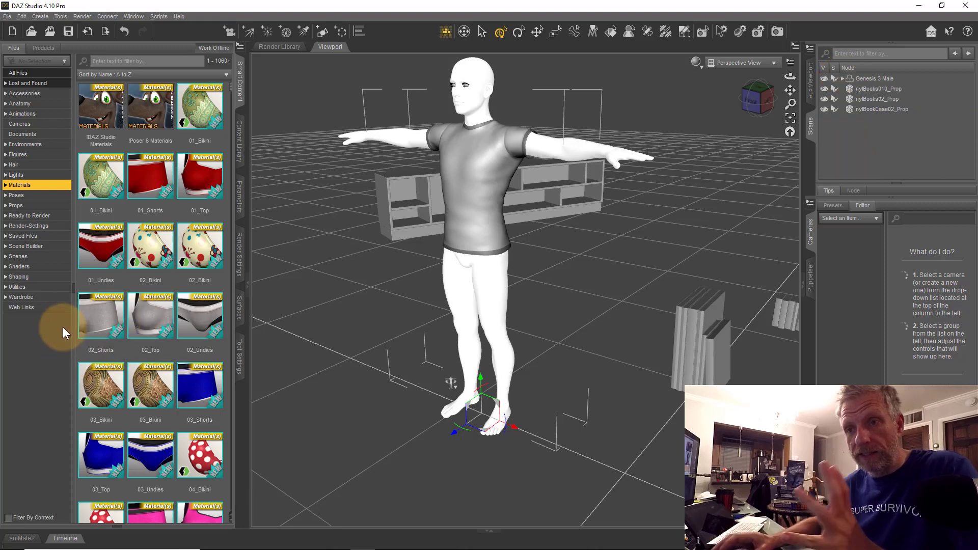
Switch to the Content Library and examine its available pane options without choosing any.
left_click(240, 148)
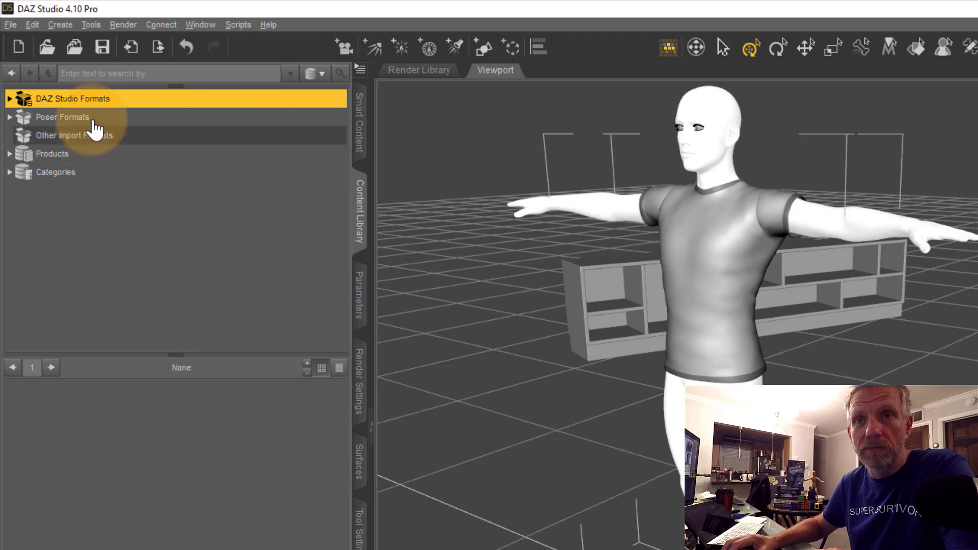
left_click(360, 70)
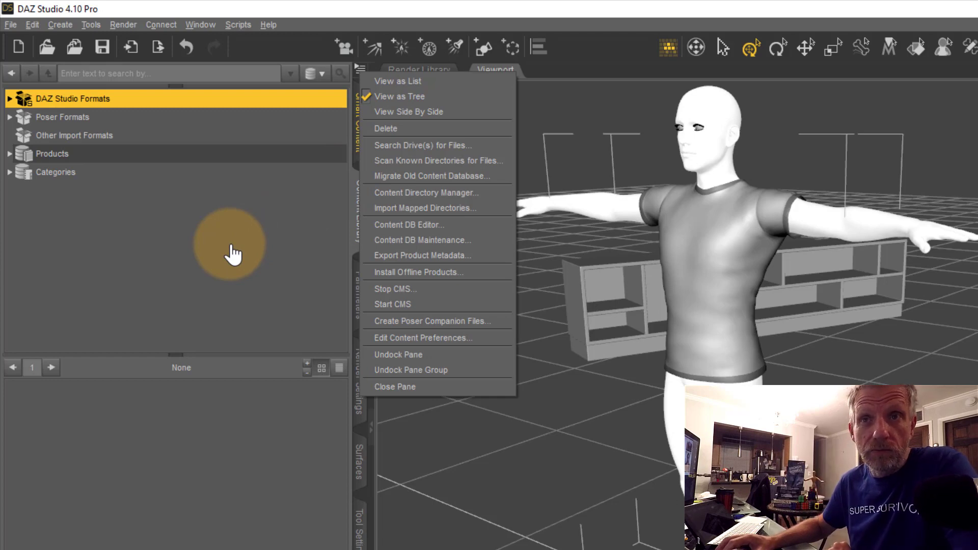
left_click(233, 253)
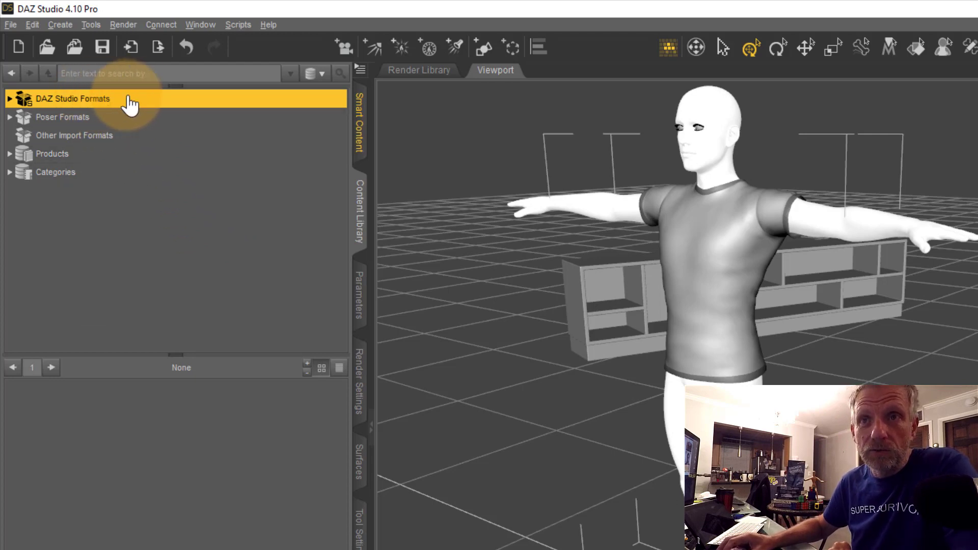
Go through the Content Library's top-level sections: DAZ Studio Formats, Poser Formats, Other Import Formats, Products and Categories.
left_click(121, 118)
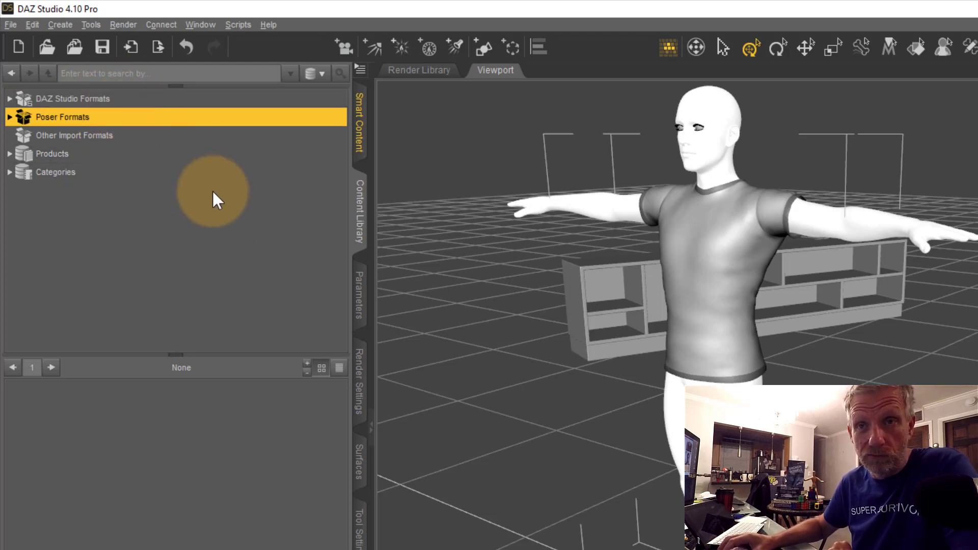
left_click(136, 139)
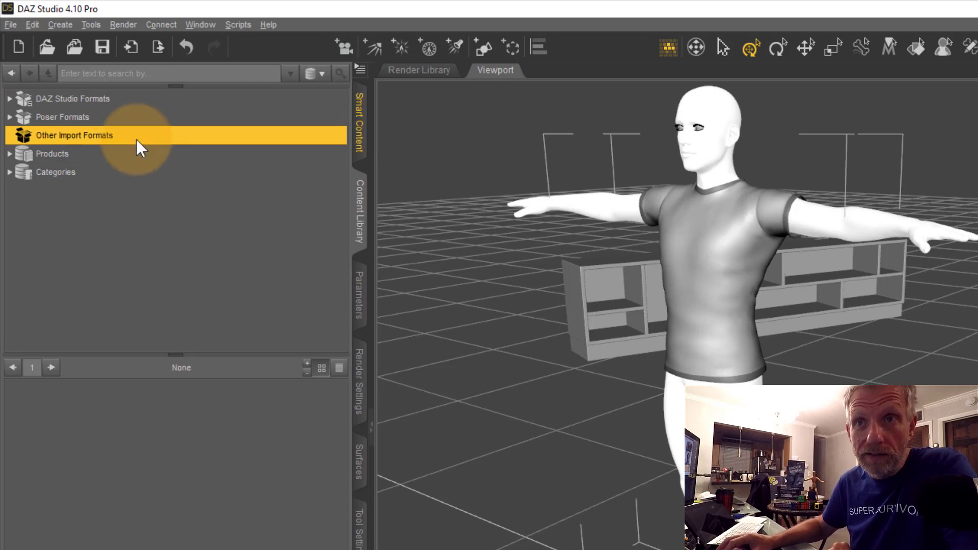
left_click(148, 155)
left_click(153, 174)
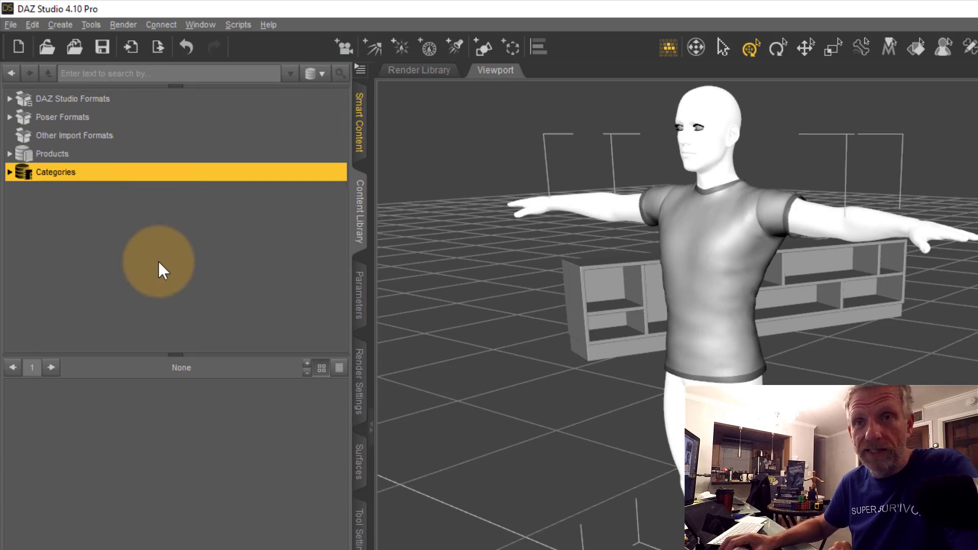
left_click(91, 154)
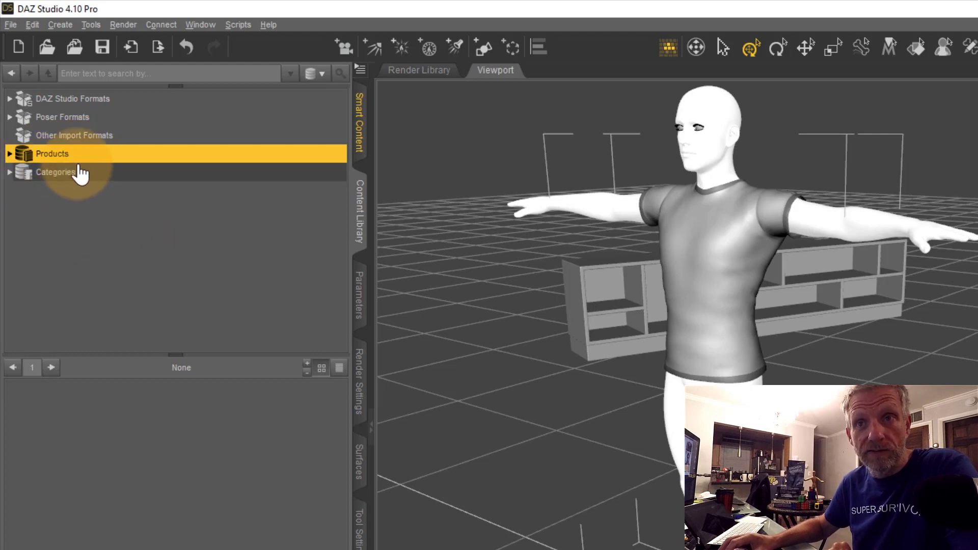
left_click(126, 174)
left_click(135, 156)
left_click(135, 172)
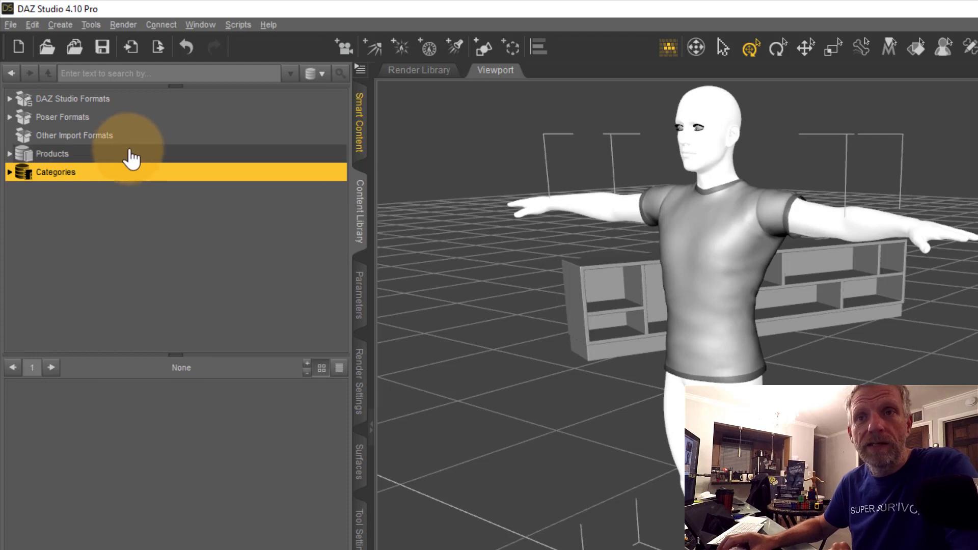
left_click(103, 136)
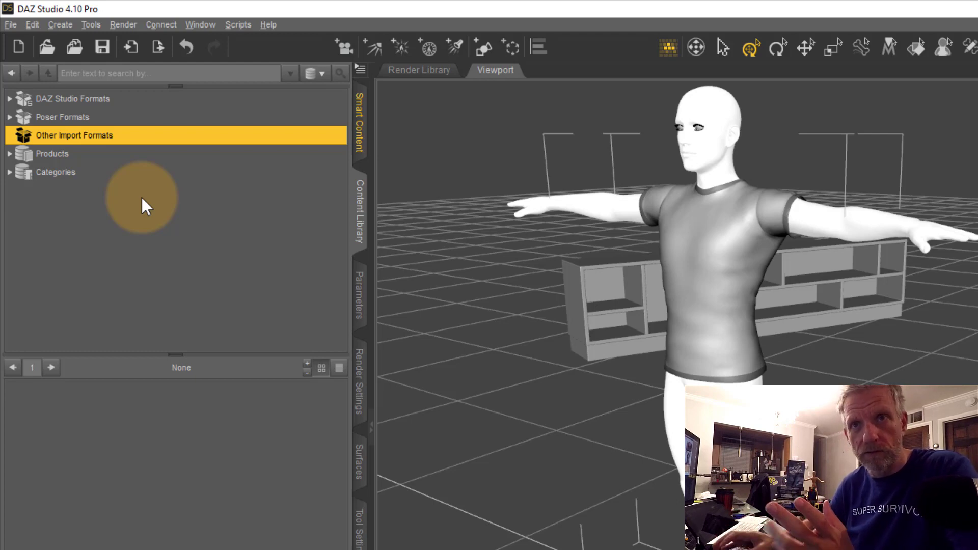
left_click(113, 99)
left_click(120, 118)
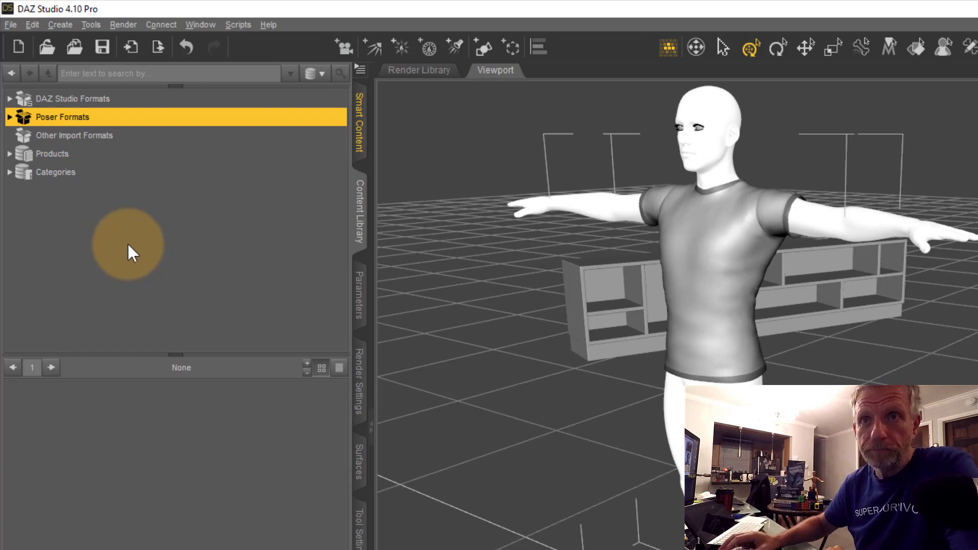
Expand Poser Formats and review its Daz Connect, My DAZ 3D Library, Hivewire and Renderosity directories.
left_click(10, 117)
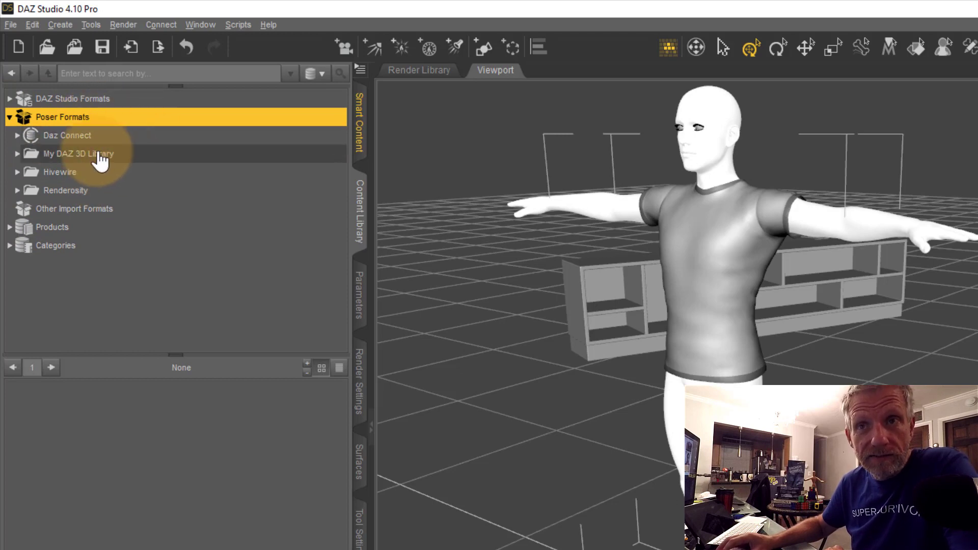
left_click(155, 141)
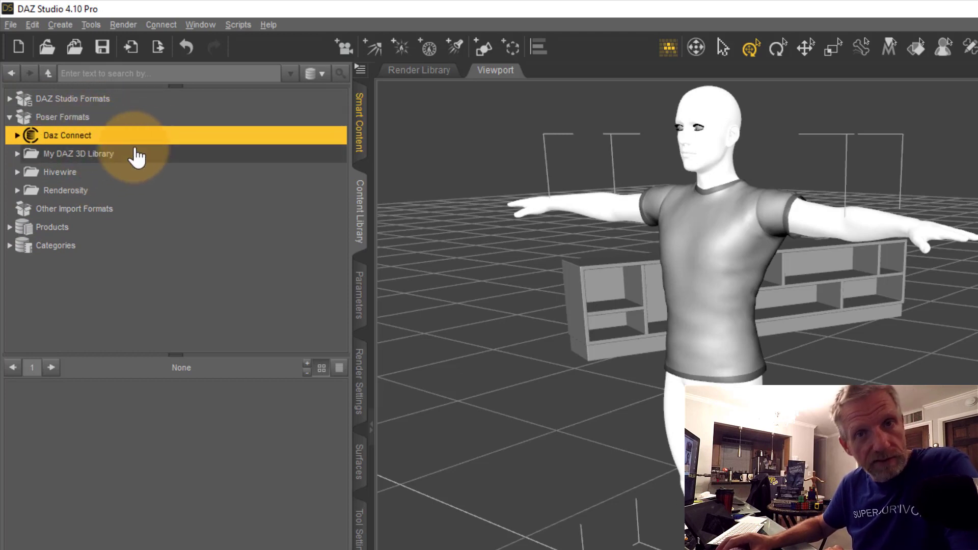
left_click(132, 156)
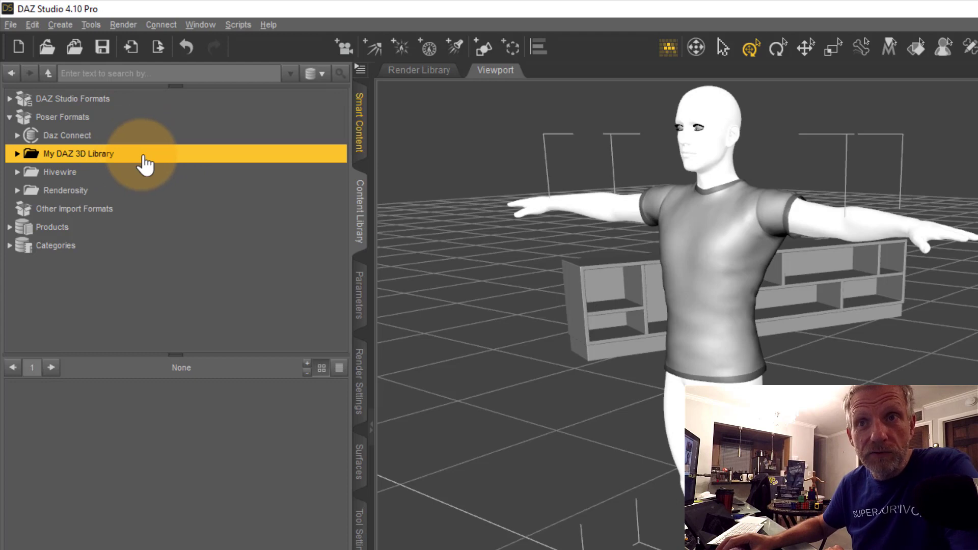
left_click(135, 174)
left_click(137, 191)
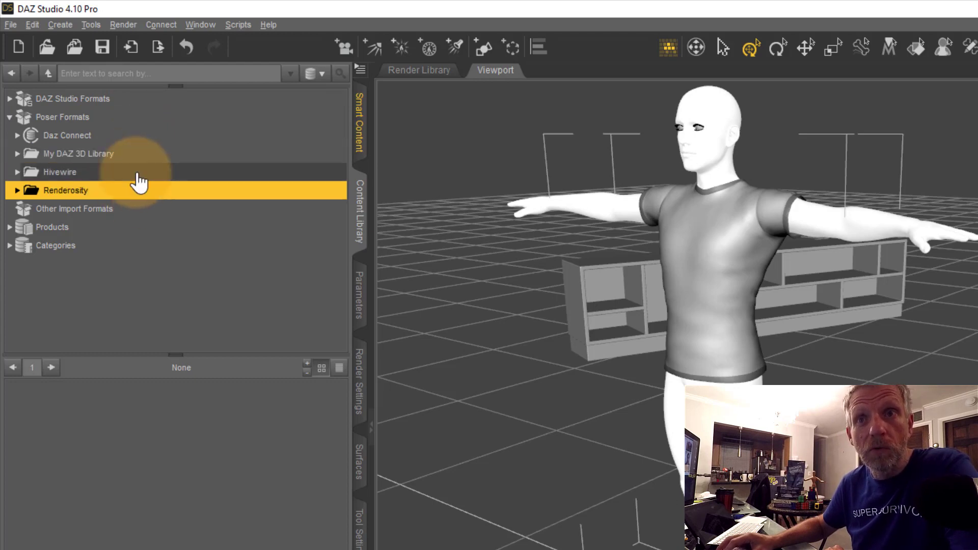
left_click(137, 157)
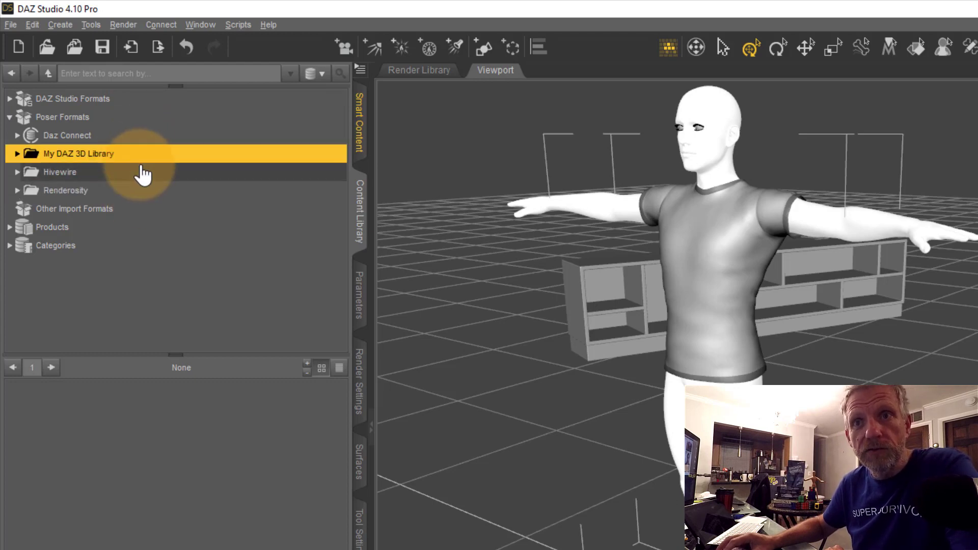
left_click(138, 173)
left_click(142, 190)
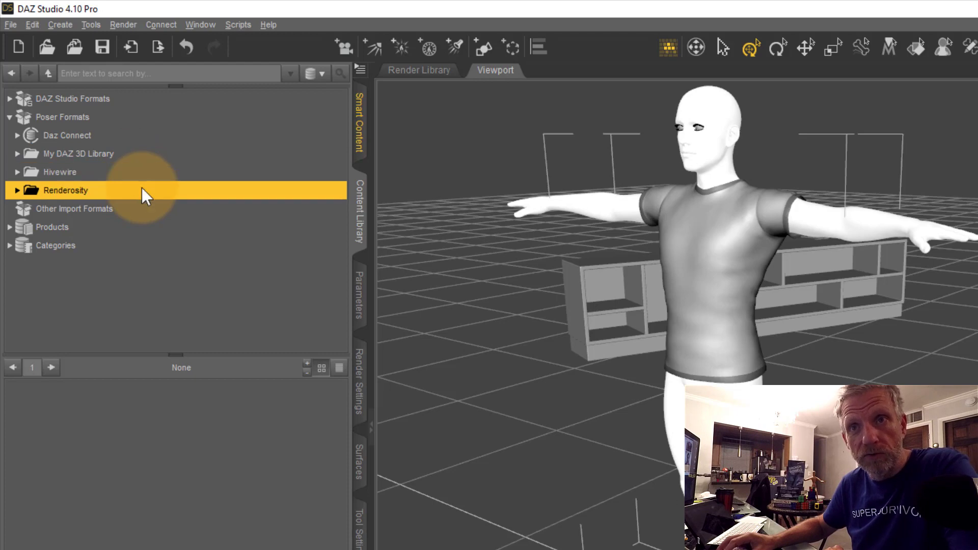
left_click(140, 158)
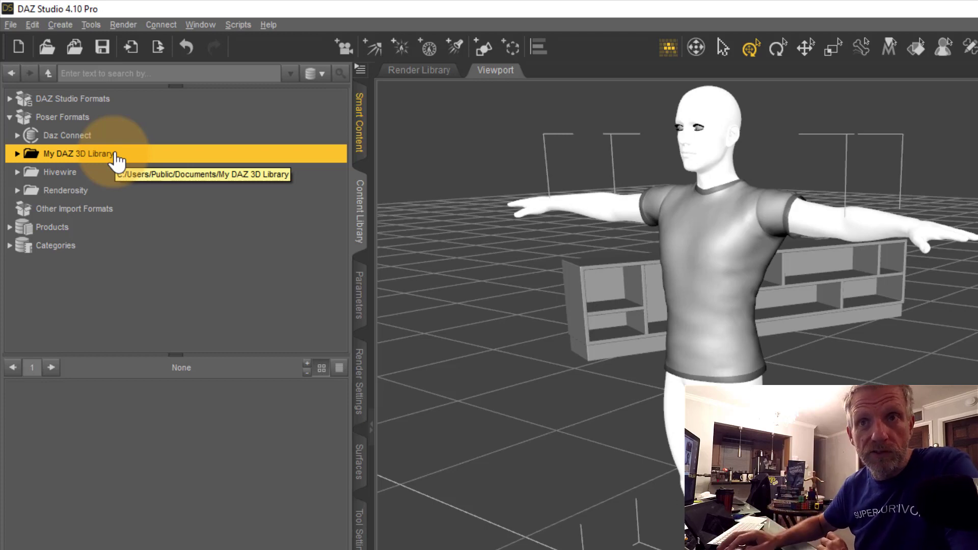
Expand My DAZ 3D Library under Poser Formats and go through its Figures, Hair, Materials and Pose folders.
left_click(17, 154)
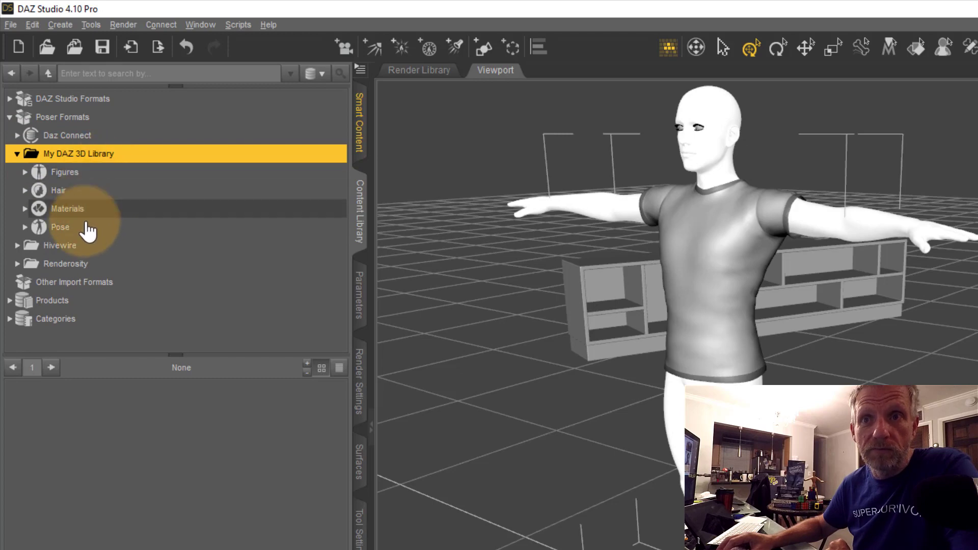
left_click(108, 177)
left_click(118, 196)
left_click(119, 209)
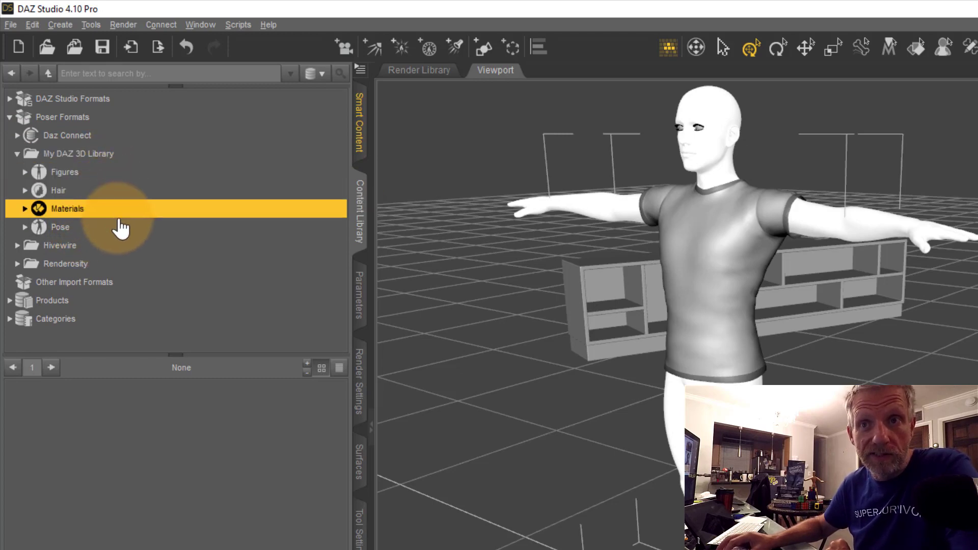
left_click(114, 228)
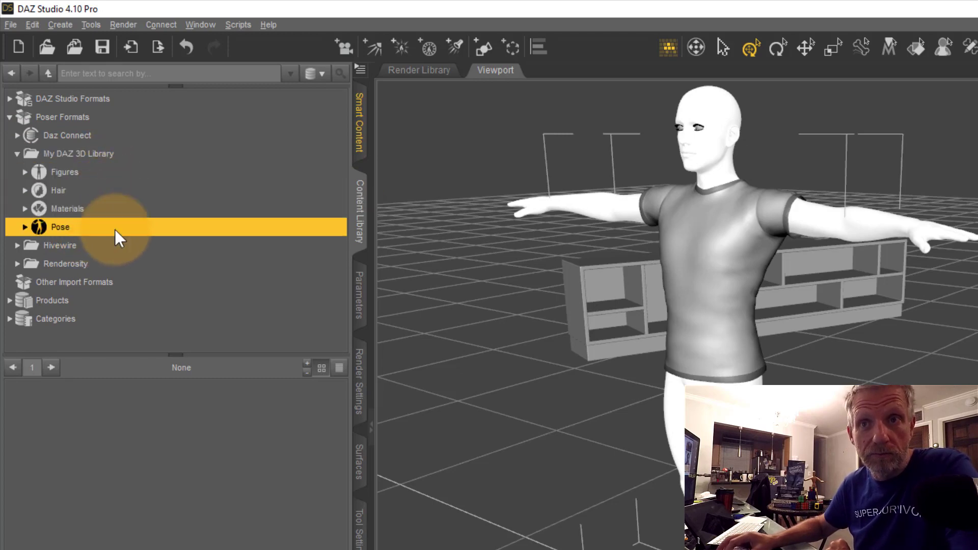
Inspect the HiveWire 3D and V4EleganceSummerSandals folders under Figures and the Hair subfolder, finishing with Poser Formats collapsed.
left_click(25, 173)
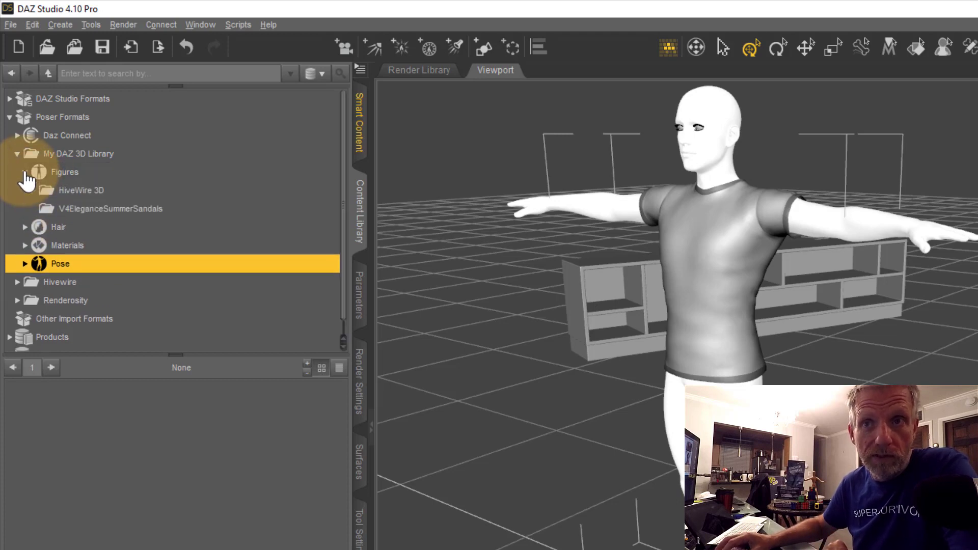
left_click(153, 193)
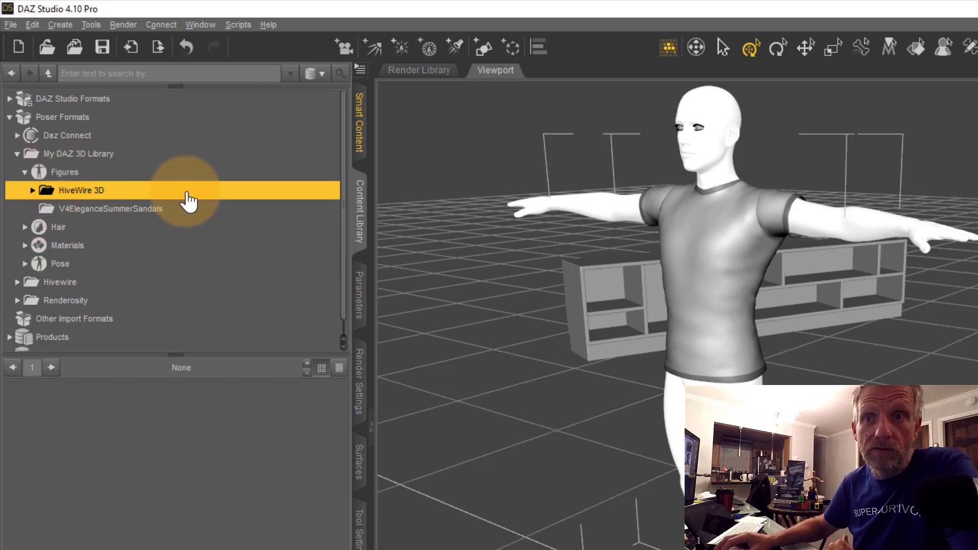
left_click(161, 209)
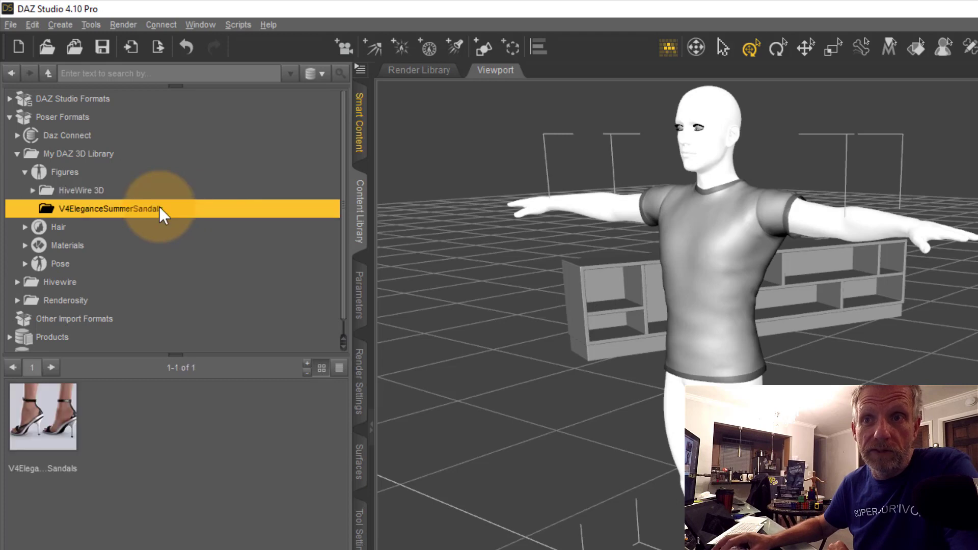
left_click(25, 228)
left_click(71, 245)
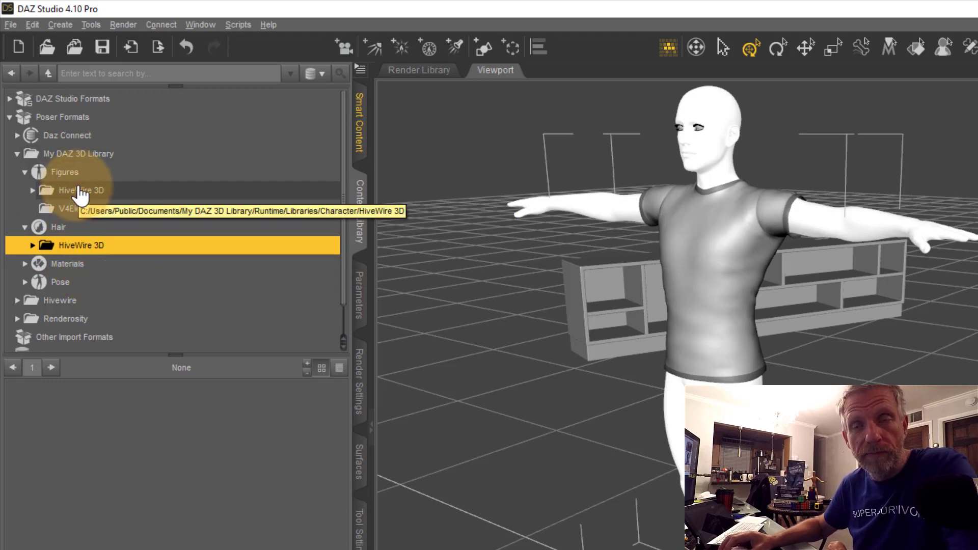
left_click(85, 117)
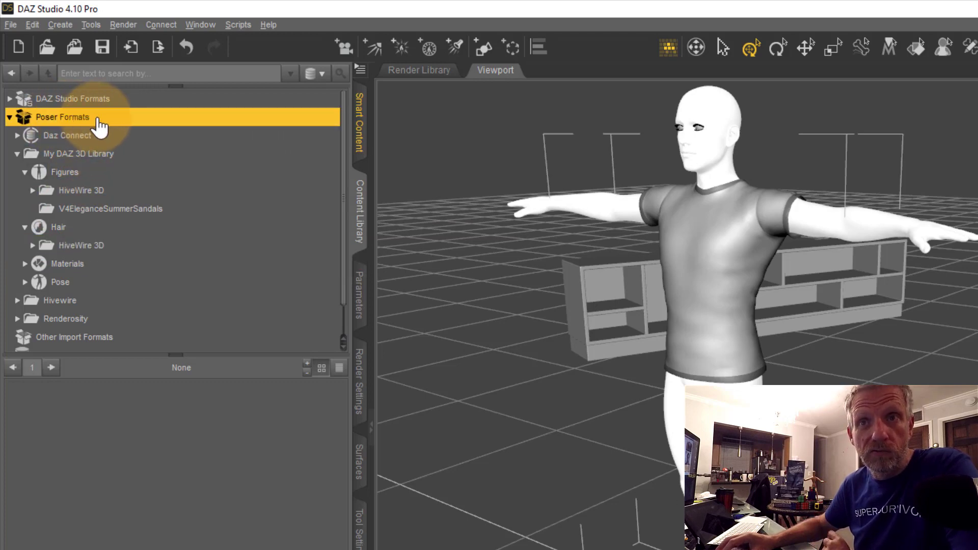
left_click(9, 117)
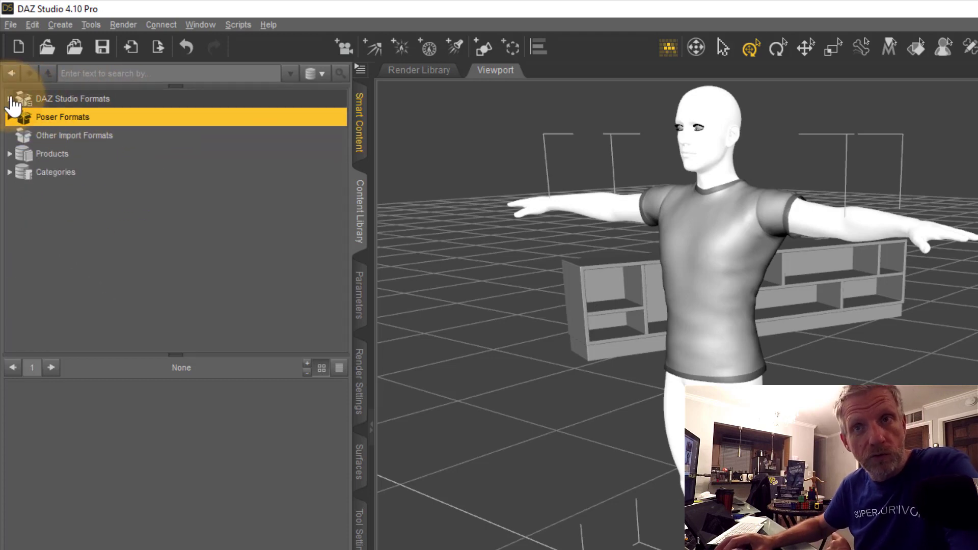
Expand DAZ Studio Formats and examine its content directories, including Daz Connect and My DAZ 3D Library.
left_click(114, 101)
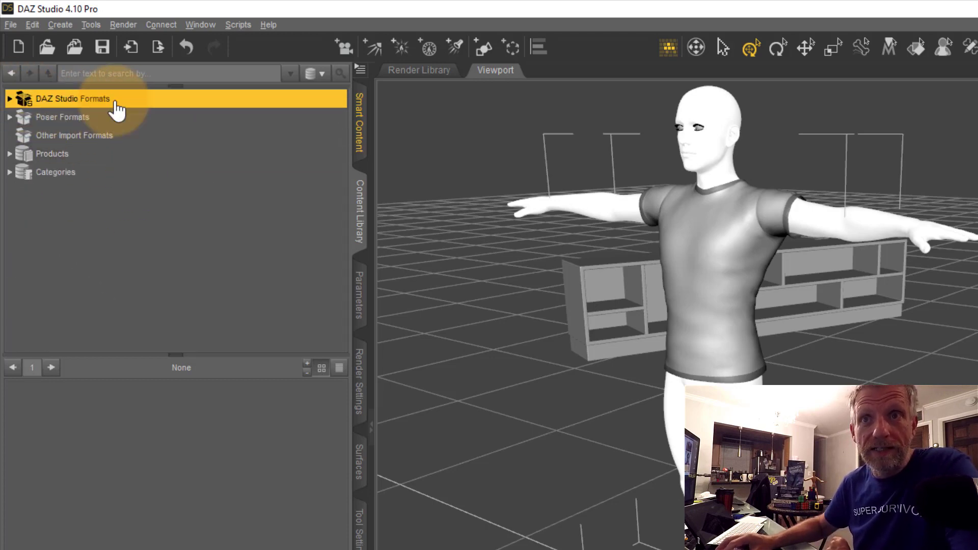
left_click(9, 99)
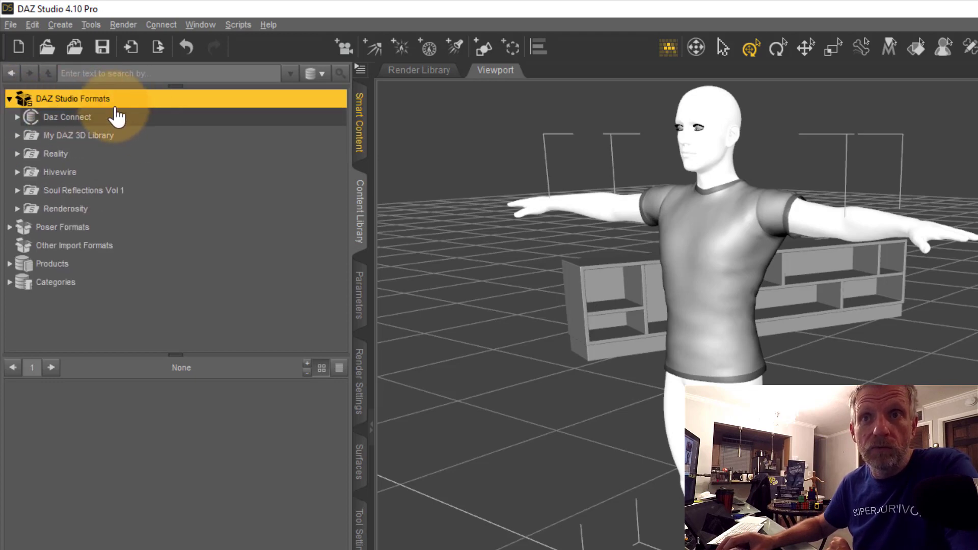
left_click(127, 119)
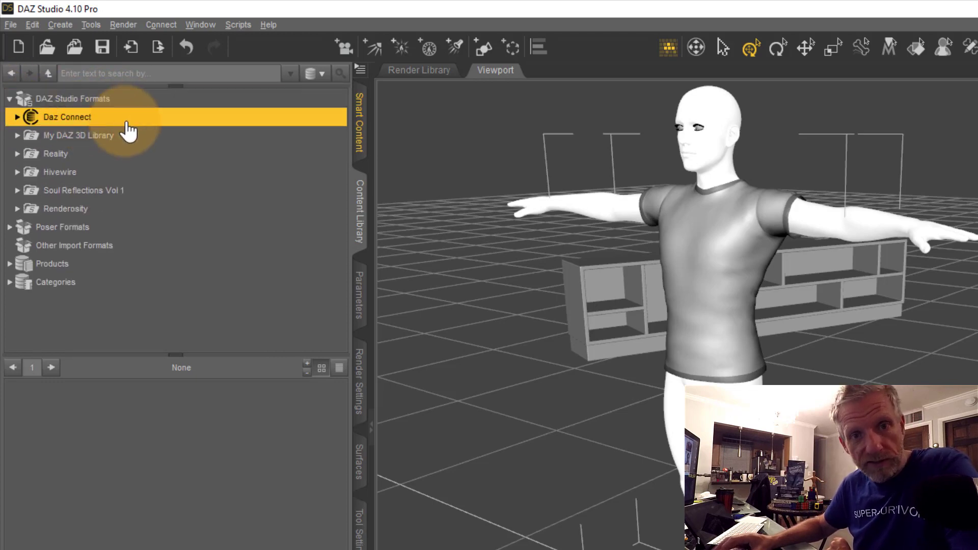
left_click(109, 135)
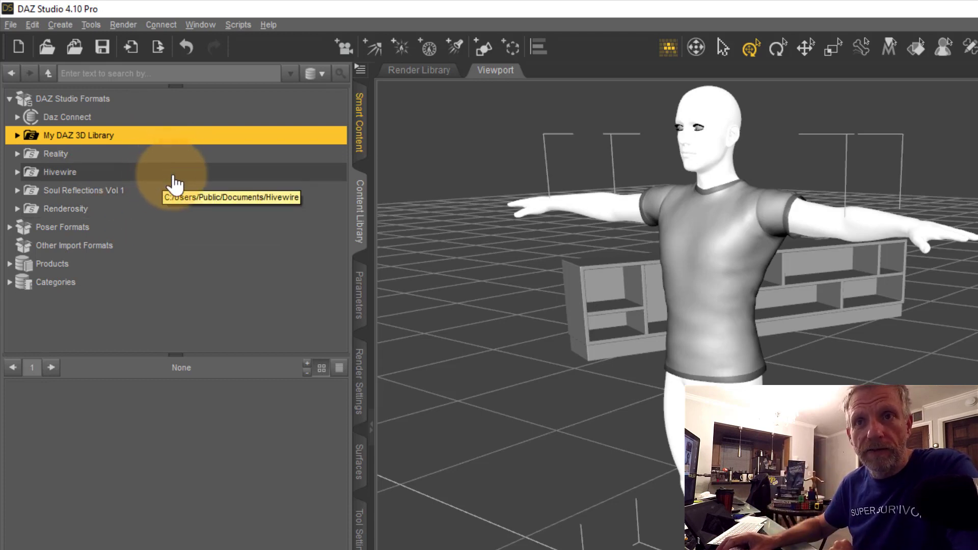
Expand the Renderosity directory under DAZ Studio Formats to view its folders, and collapse its People folder.
left_click(71, 210)
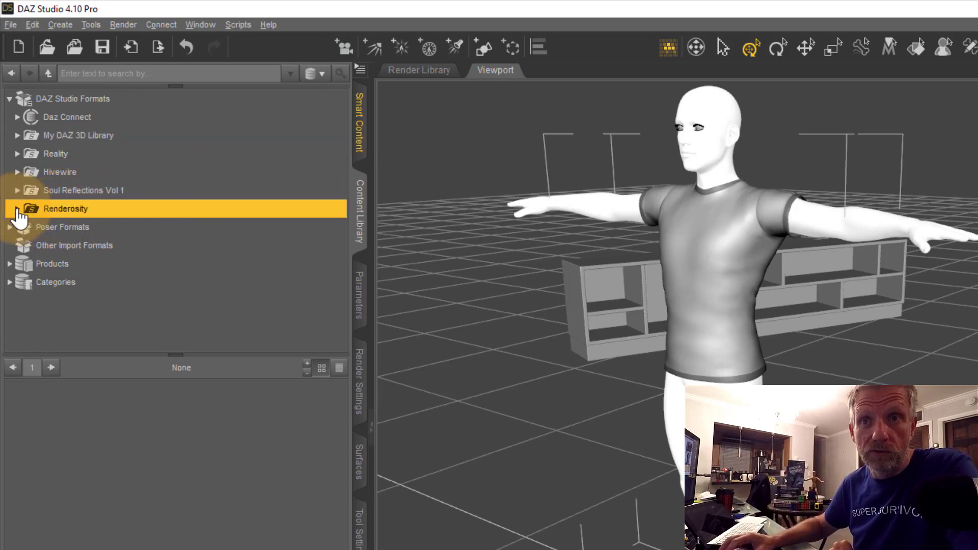
left_click(17, 209)
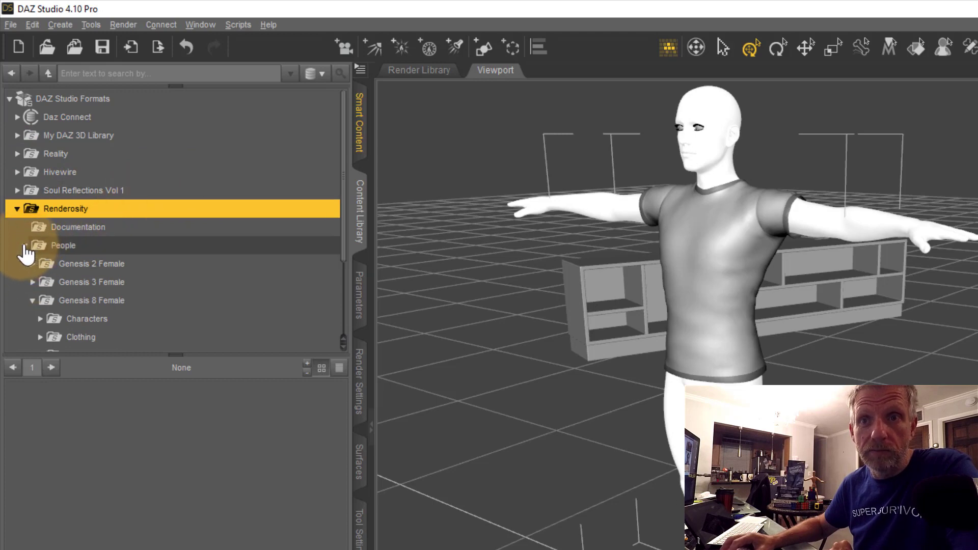
left_click(25, 245)
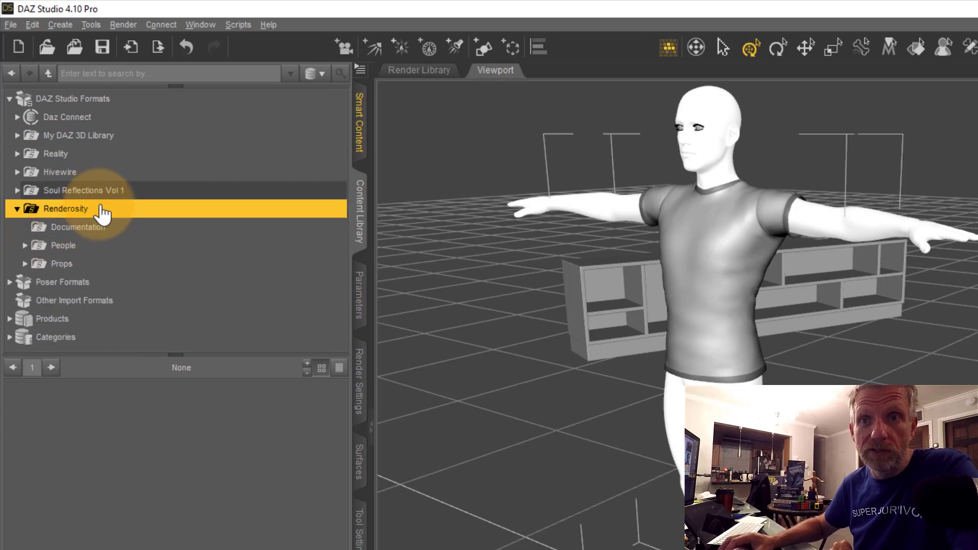
Collapse the Renderosity directory and expand My DAZ 3D Library under DAZ Studio Formats down to the figure folders inside People.
left_click(18, 209)
left_click(18, 209)
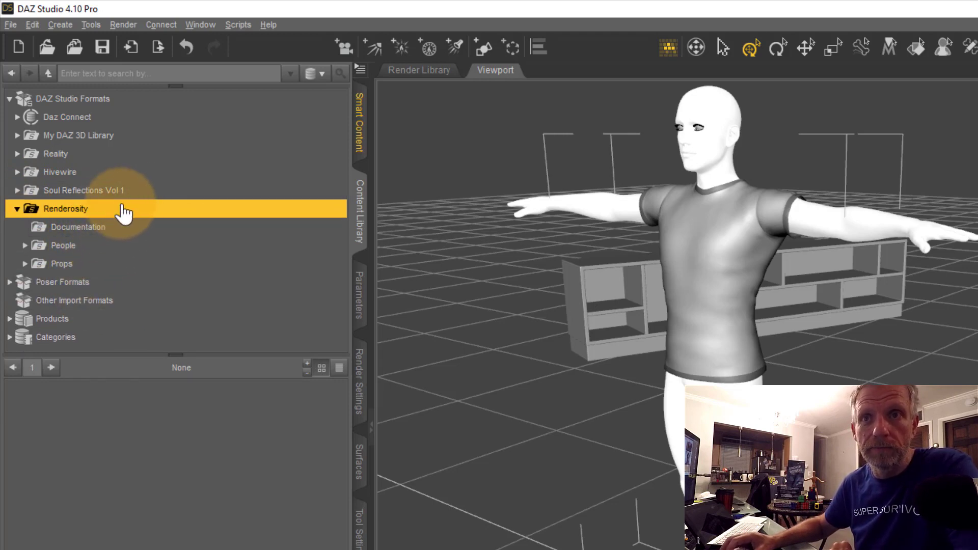
left_click(17, 209)
left_click(18, 135)
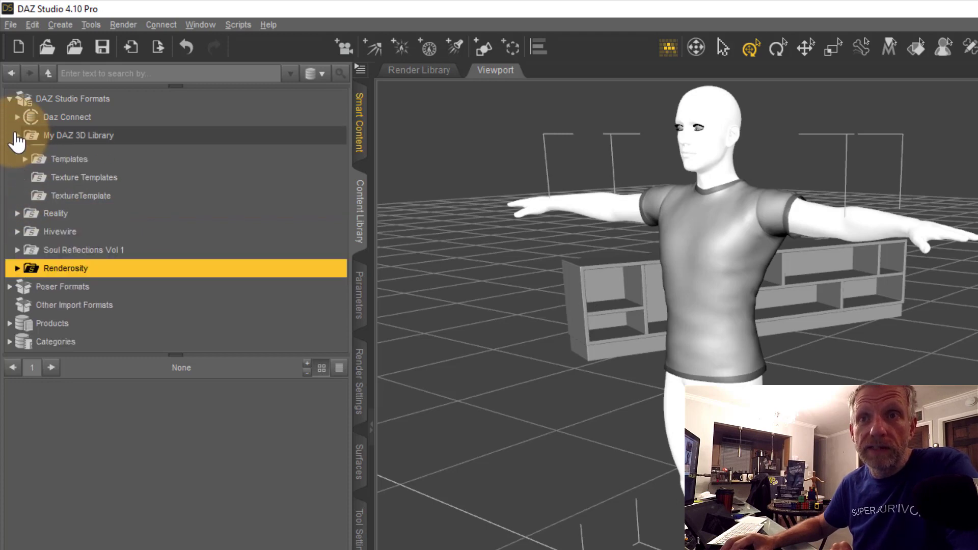
mouse_move(344, 170)
left_mouse_down()
mouse_move(339, 231)
mouse_move(331, 176)
left_mouse_up()
scroll(333, 198, "up", 3)
scroll(334, 181, "down", 2)
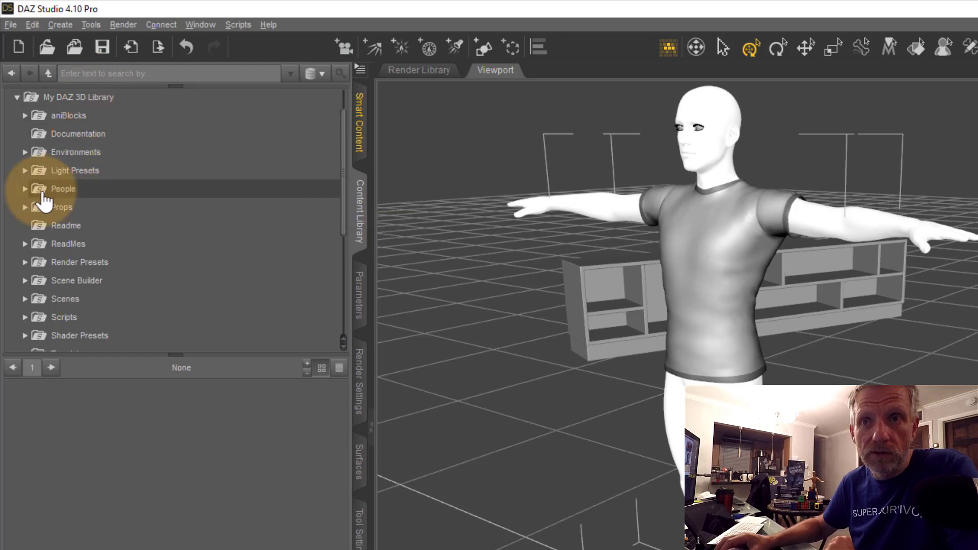
left_click(24, 189)
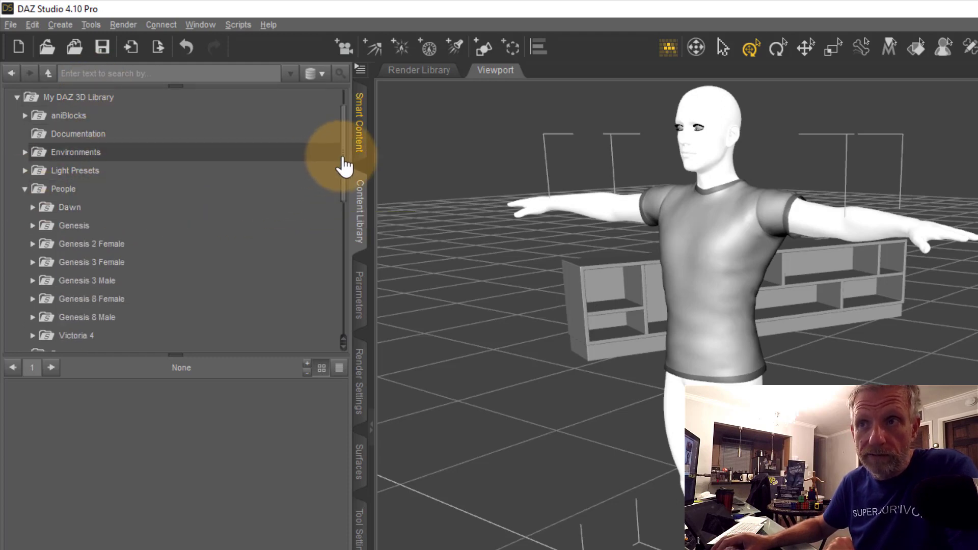
scroll(338, 153, "down", 3)
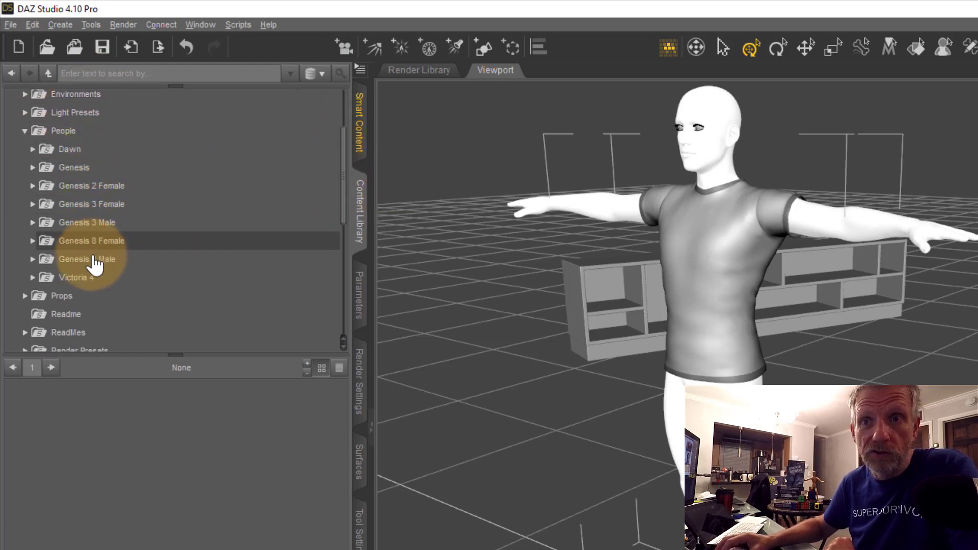
Go through the figure folders under People from Victoria 4 up to Genesis, finishing with the contents of Genesis 3 Male.
left_click(89, 278)
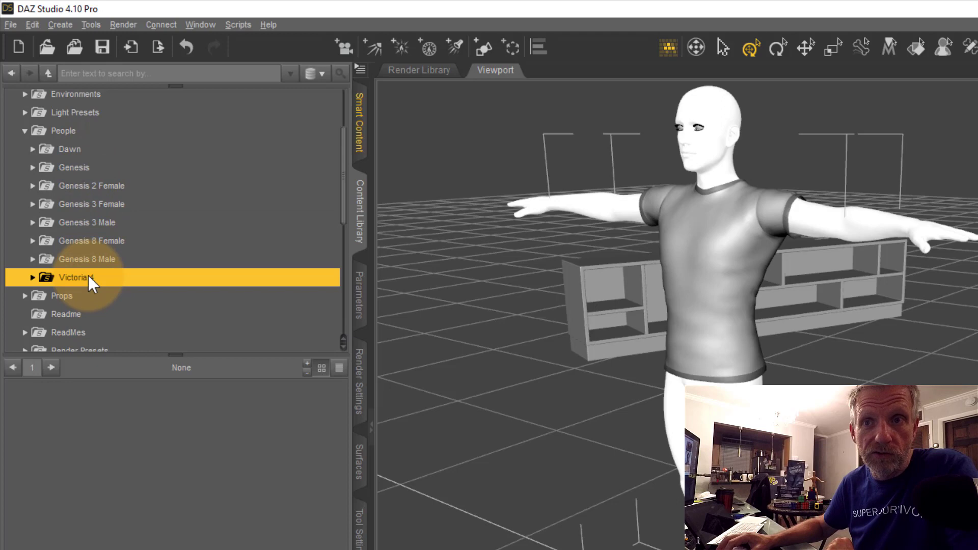
left_click(125, 260)
left_click(126, 241)
left_click(126, 220)
left_click(126, 204)
left_click(130, 186)
left_click(163, 168)
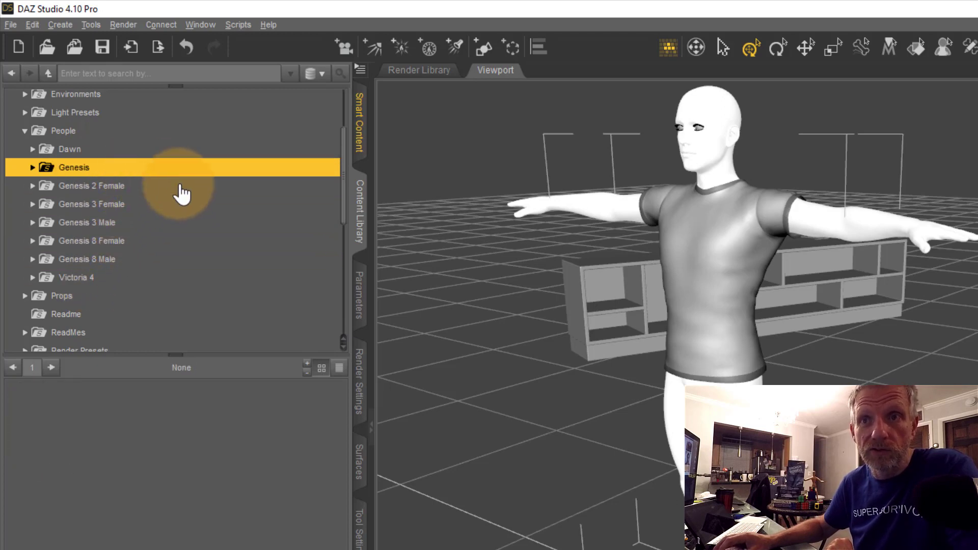
left_click(122, 224)
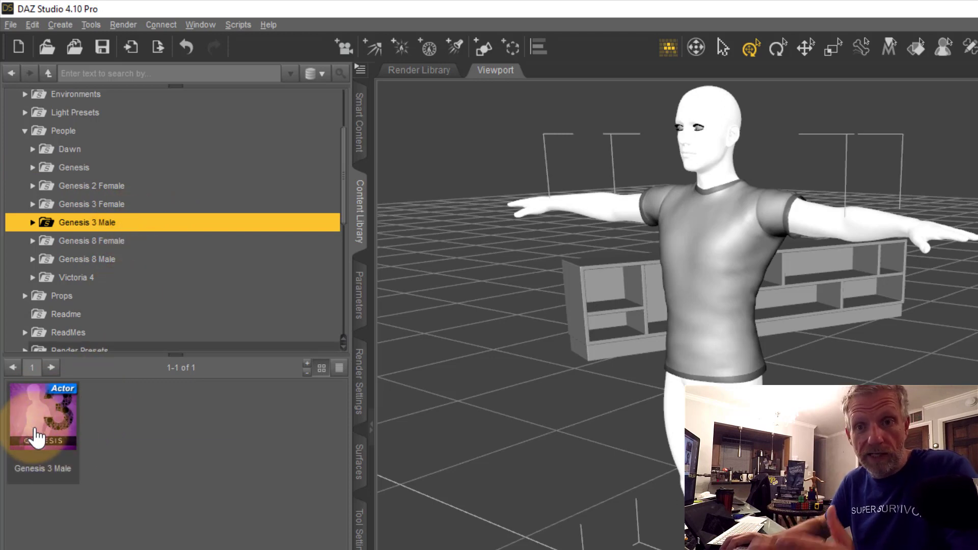
mouse_move(37, 437)
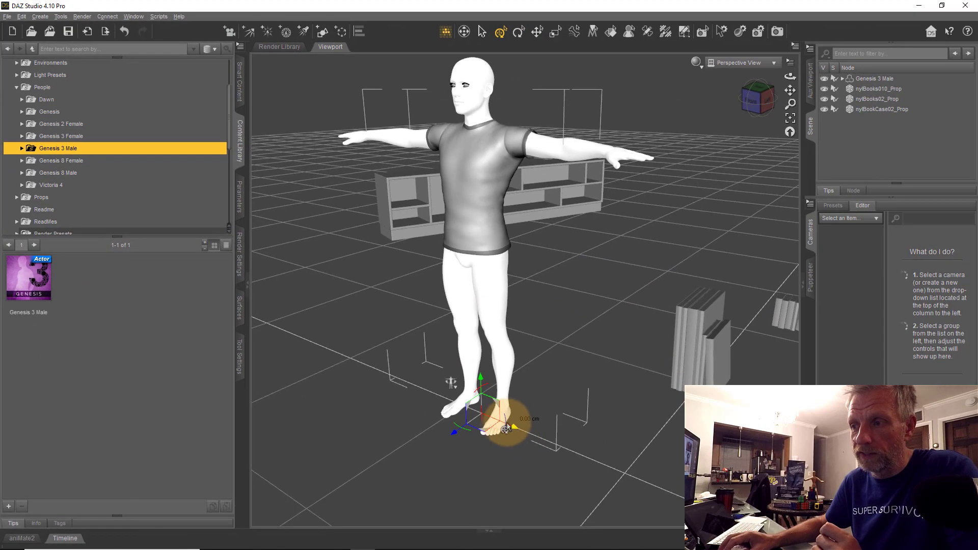
Select the Genesis 3 Male figure in the scene and move it along its X axis, away from the scene centre.
left_click_drag(507, 424, 382, 371)
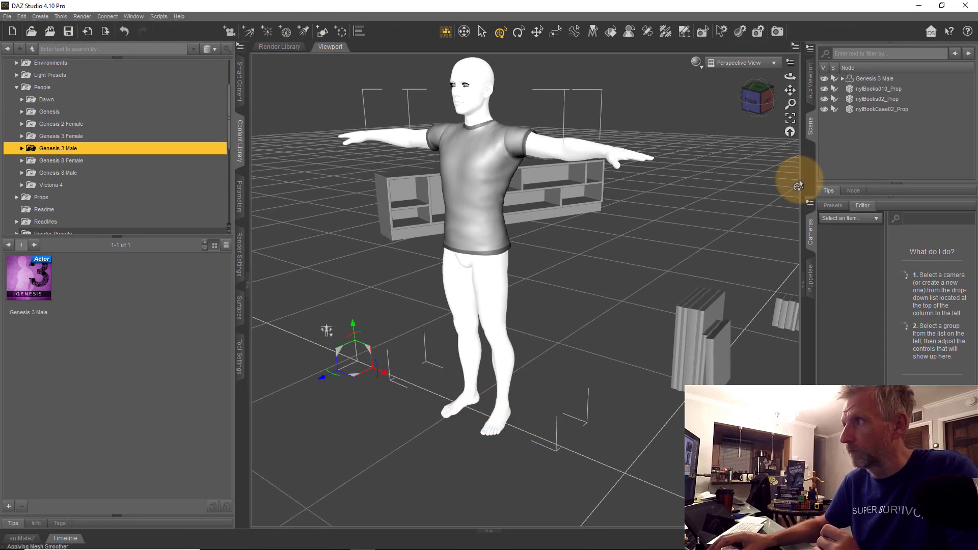
left_click(875, 79)
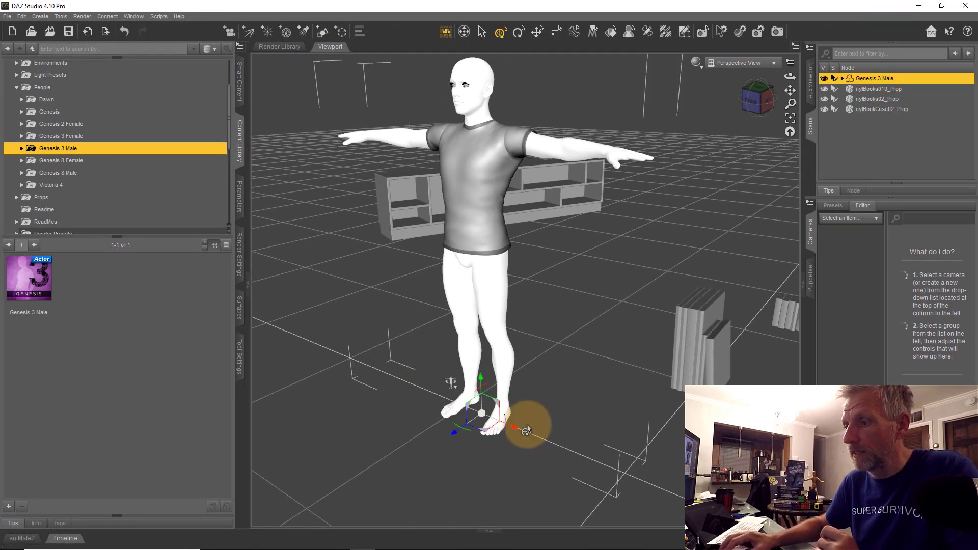
left_click_drag(516, 432, 269, 342)
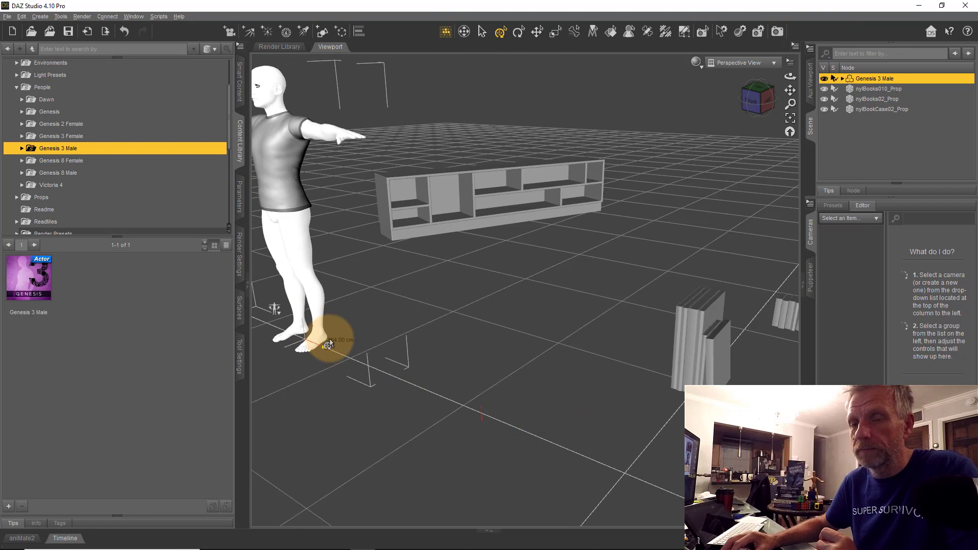
Load a second Genesis 3 Male into the scene using the "Load a new Figure into the scene" option.
double_click(33, 281)
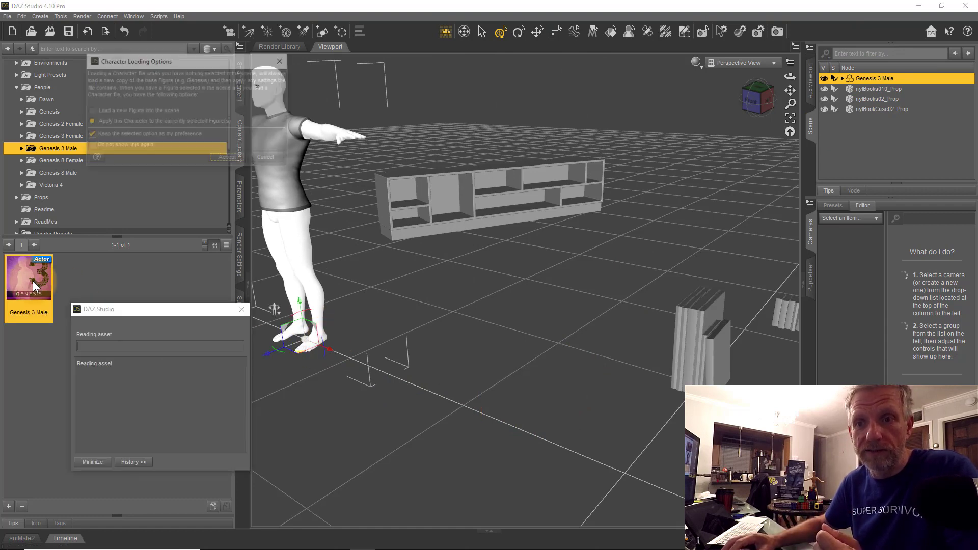
left_click_drag(191, 58, 201, 144)
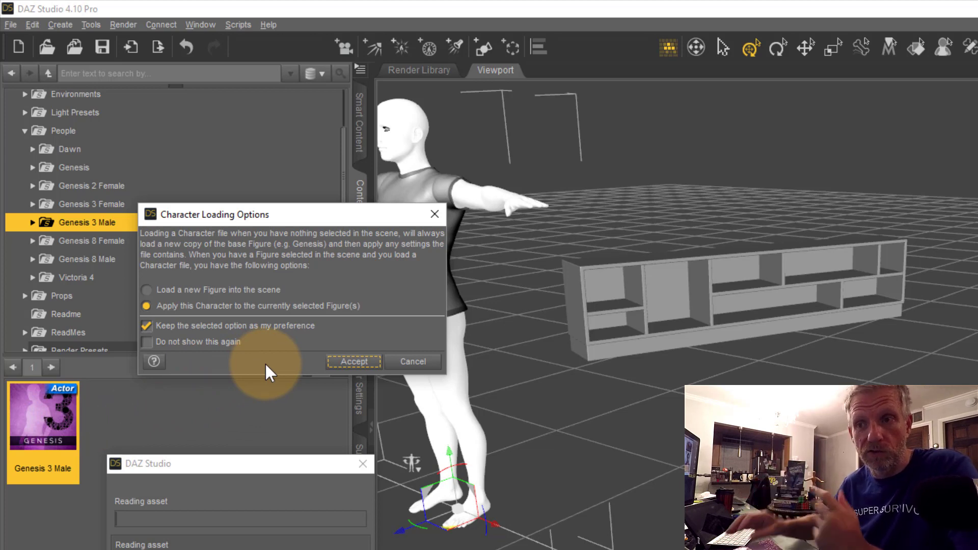
left_click(193, 290)
left_click(355, 361)
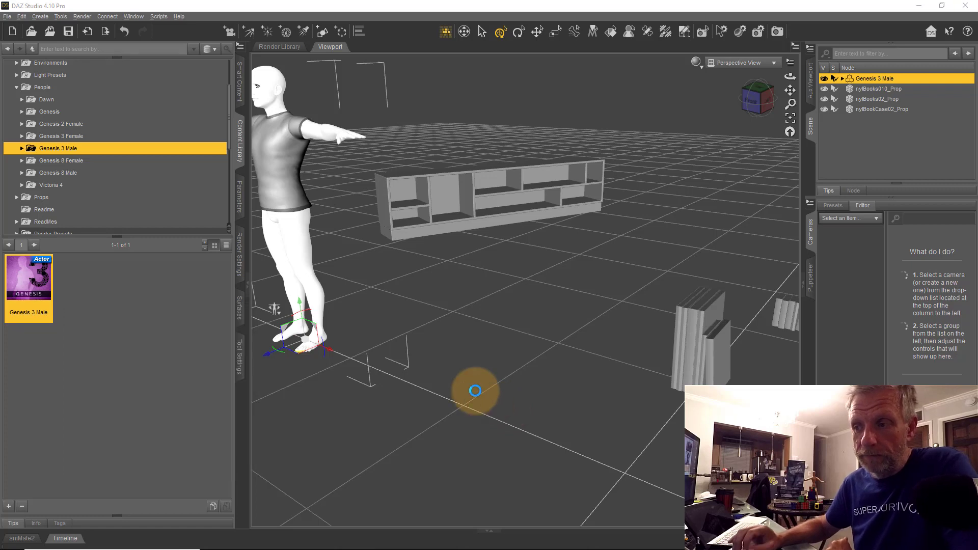
scroll(621, 284, "down", 6)
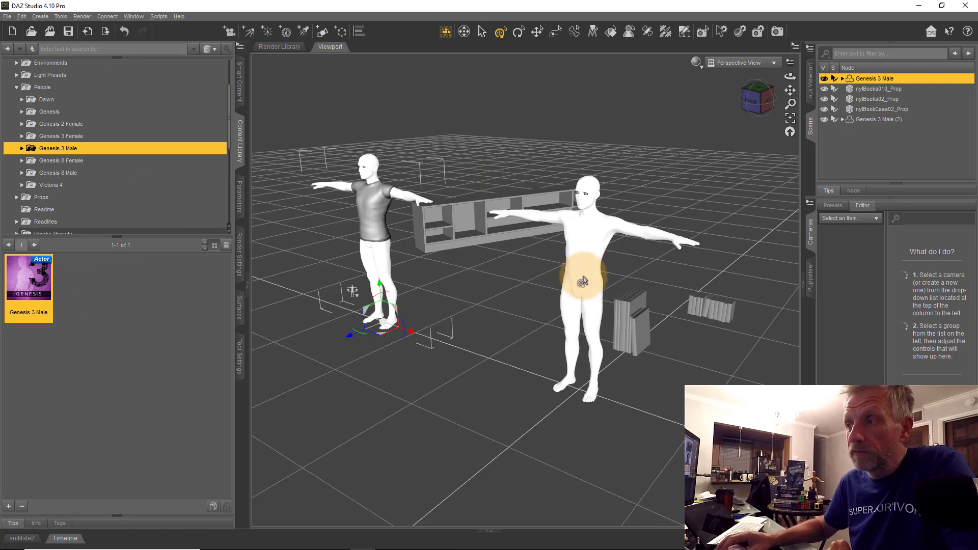
Expand the Genesis 3 Male folder and go through its Clothing, Hair, Materials and Poses subfolders, ending on Materials.
mouse_move(32, 270)
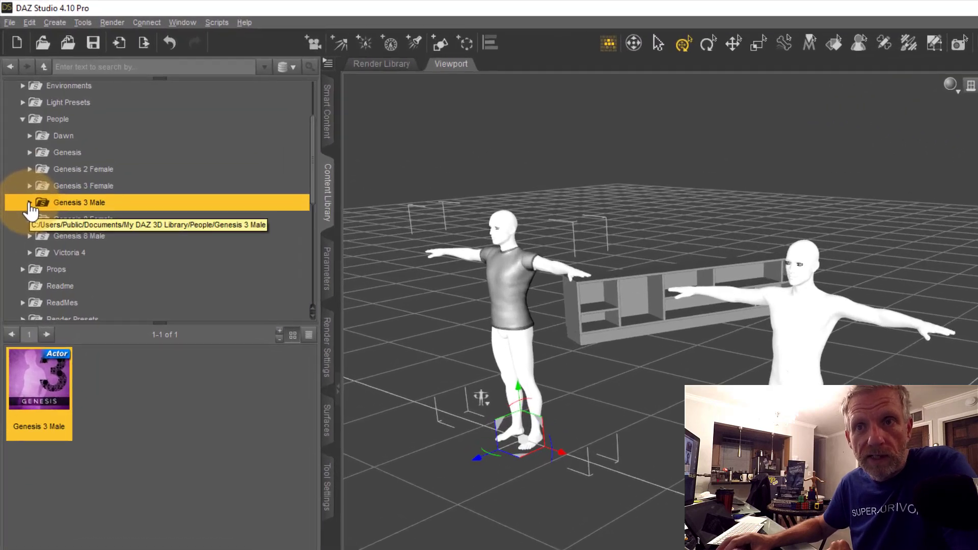
left_click(22, 148)
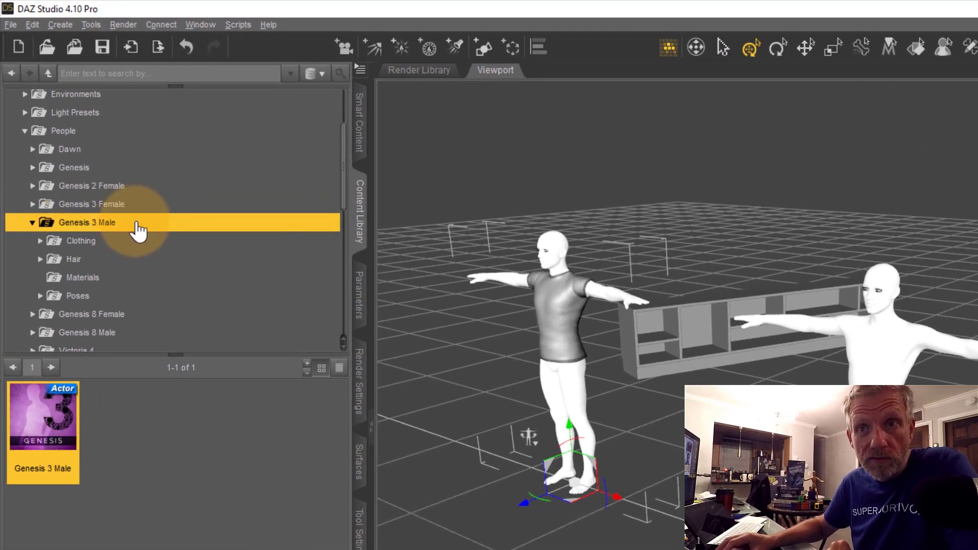
left_click(128, 242)
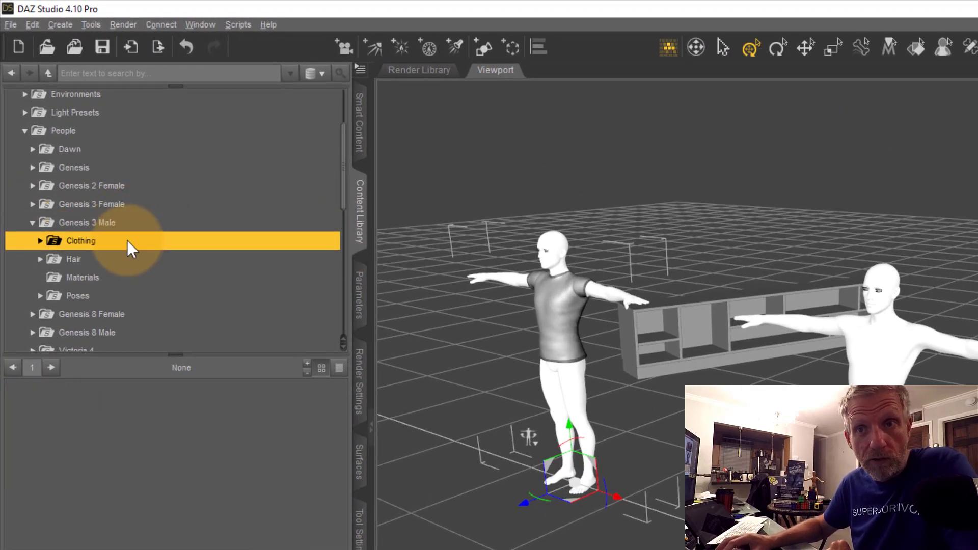
left_click(160, 261)
left_click(169, 279)
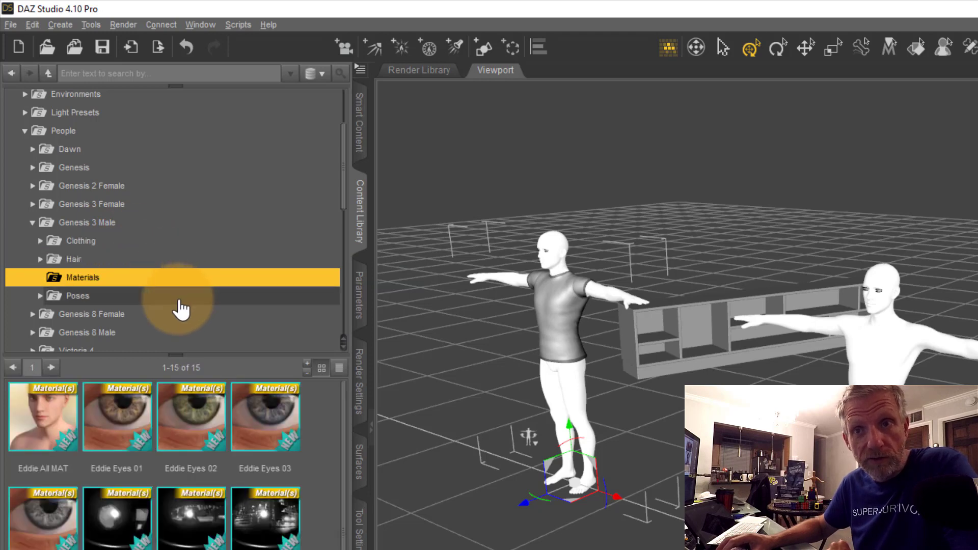
left_click(180, 300)
left_click(176, 244)
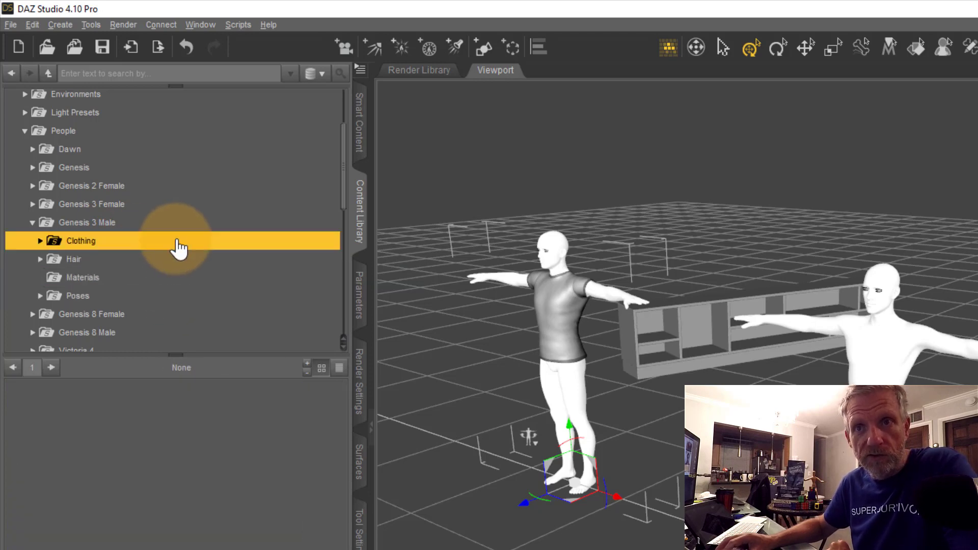
left_click(108, 265)
left_click(140, 281)
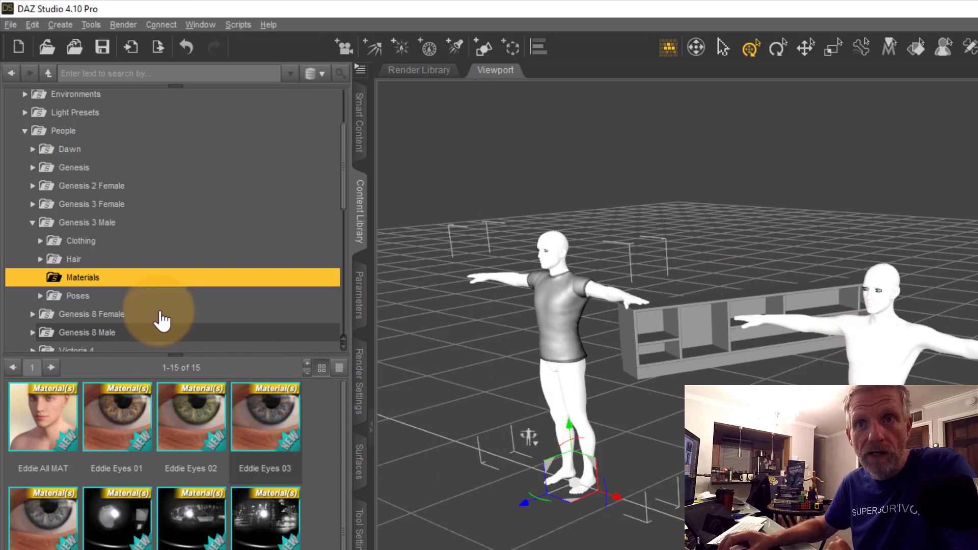
Expand Clothing, Basic Wear and its Materials folder under Genesis 3 Male, and view the 3Delight and Iray presets.
left_click(40, 241)
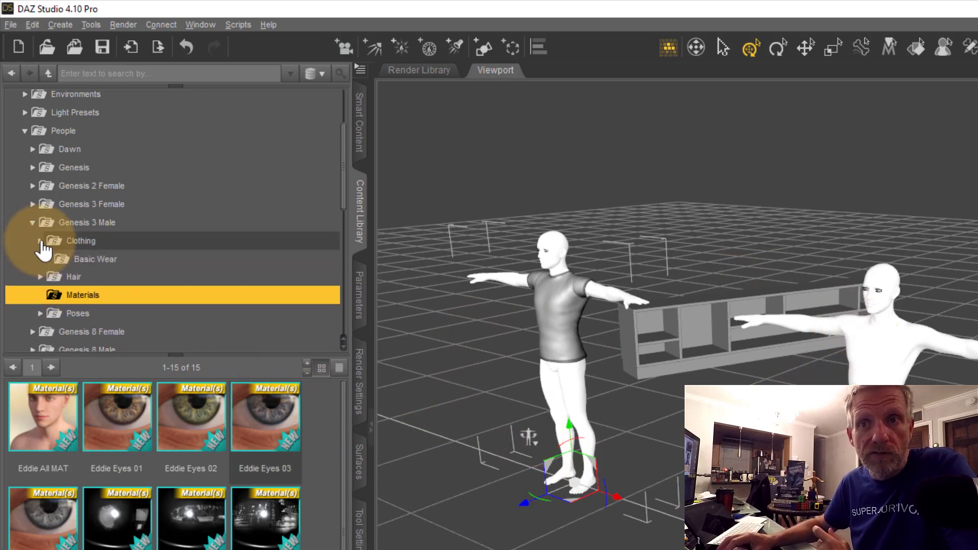
left_click(77, 242)
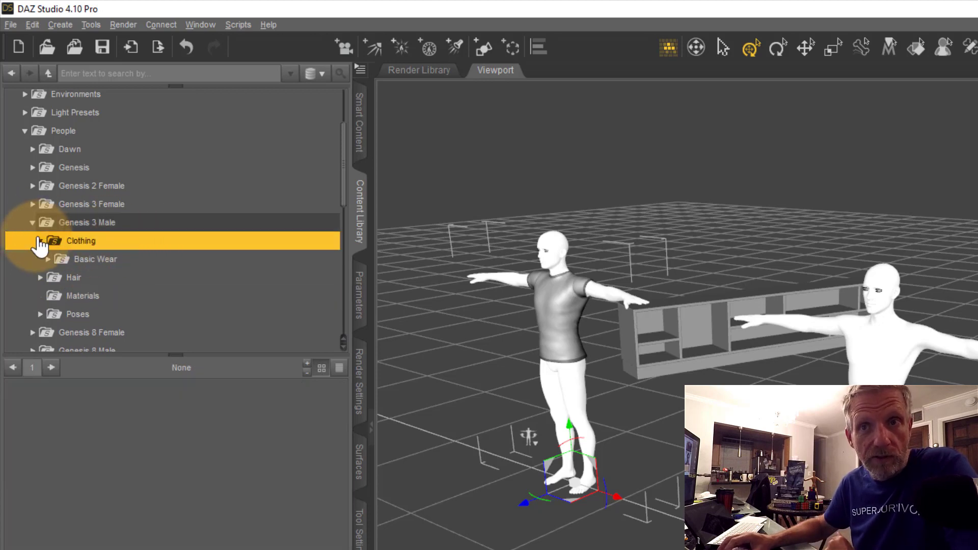
left_click(98, 258)
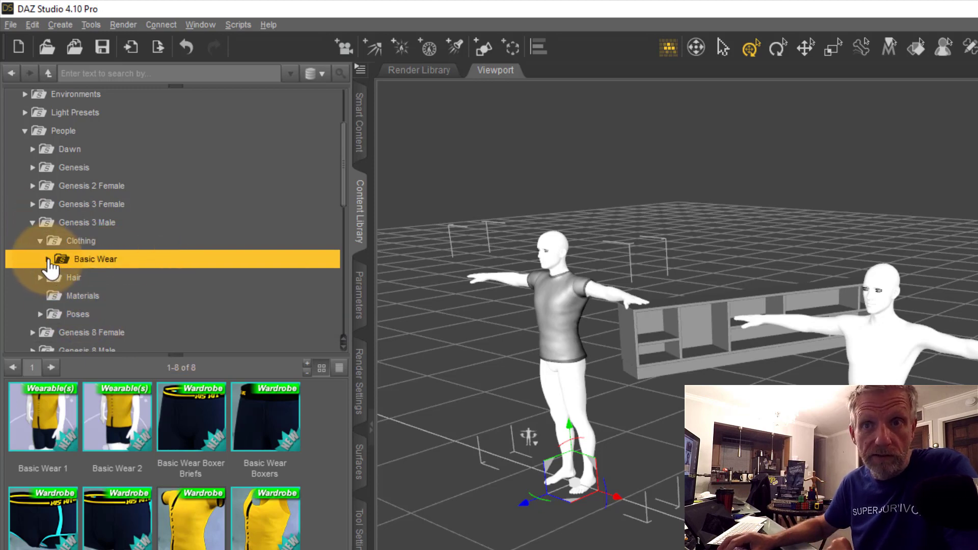
left_click(108, 277)
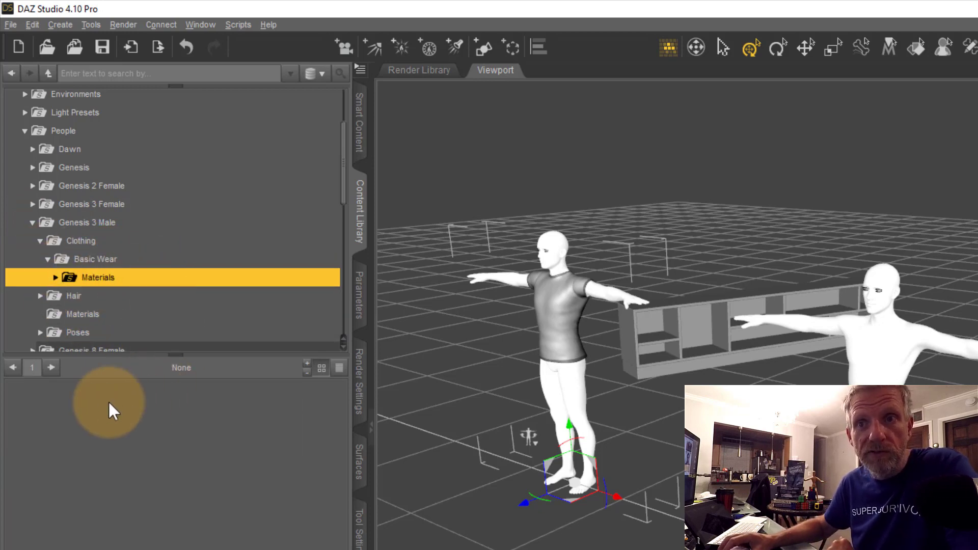
left_click(56, 278)
left_click(134, 300)
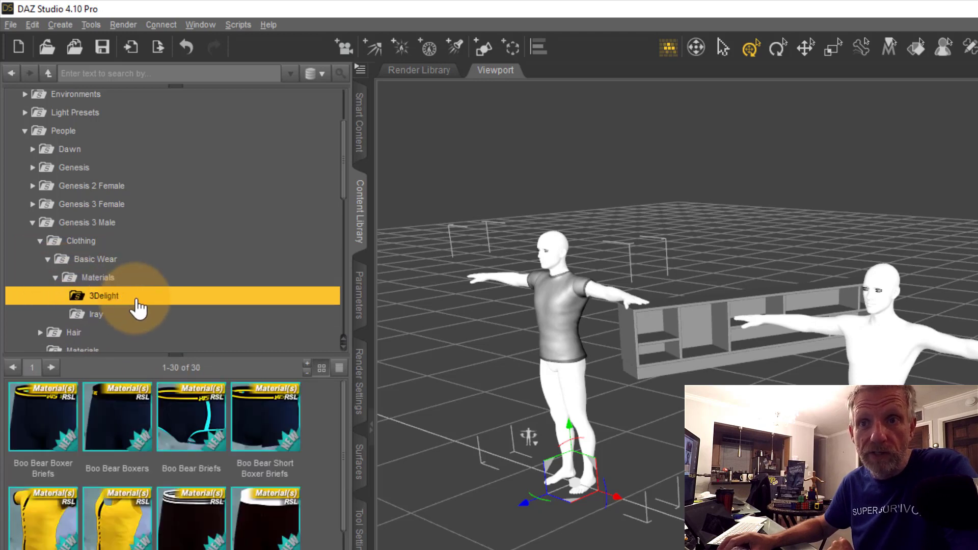
left_click(148, 317)
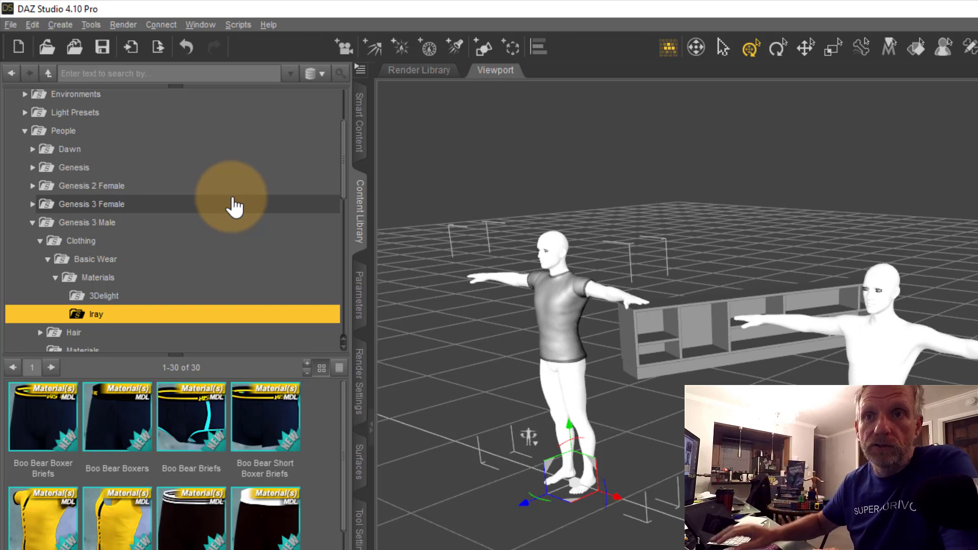
Collapse the Genesis 3 Male folder and expand Genesis 8 Female down to the outfit folders inside Clothing.
left_click(32, 222)
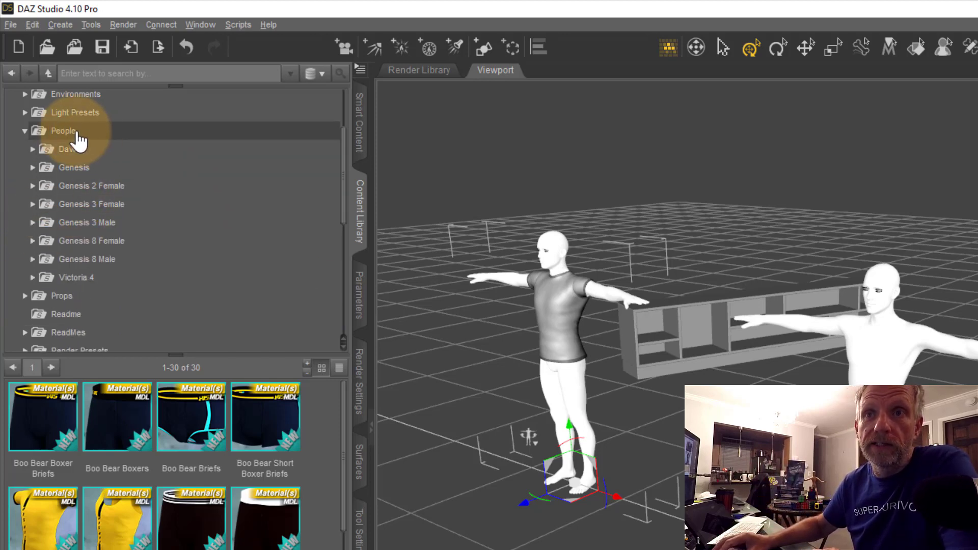
left_click_drag(340, 201, 340, 148)
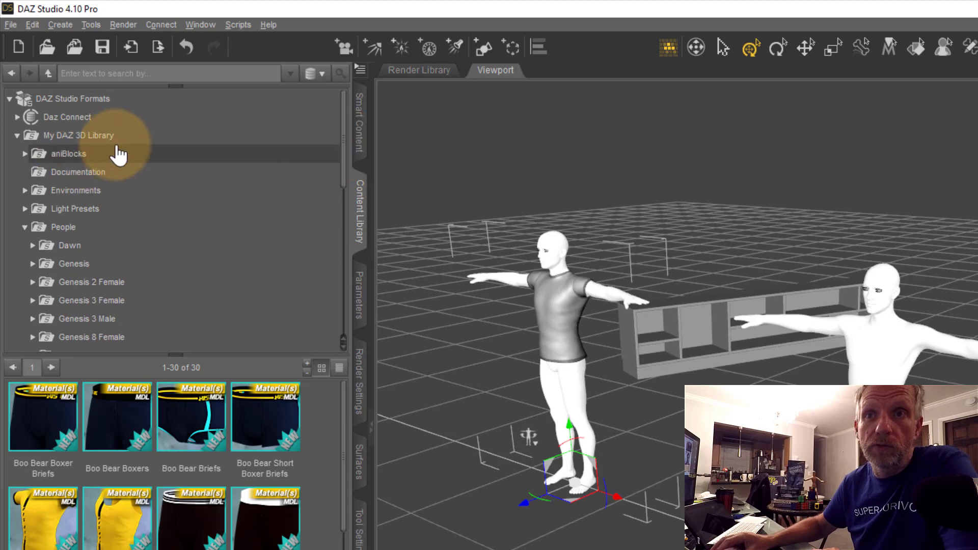
left_click(341, 191)
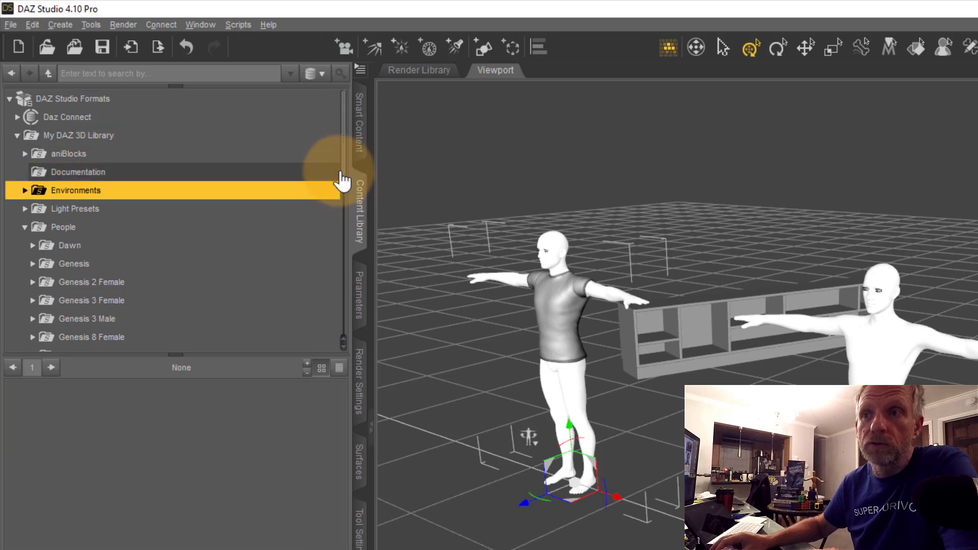
left_click_drag(341, 182, 343, 220)
left_click(106, 231)
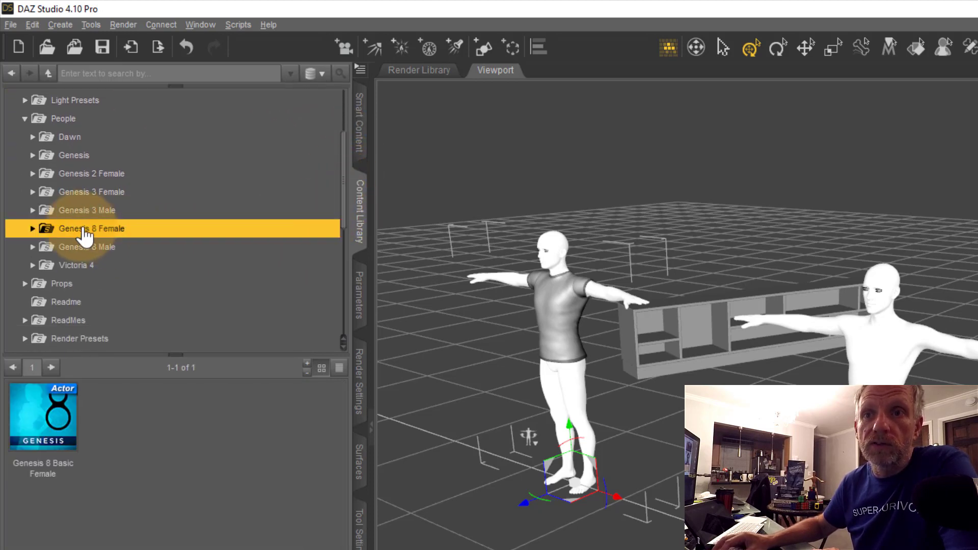
left_click(32, 229)
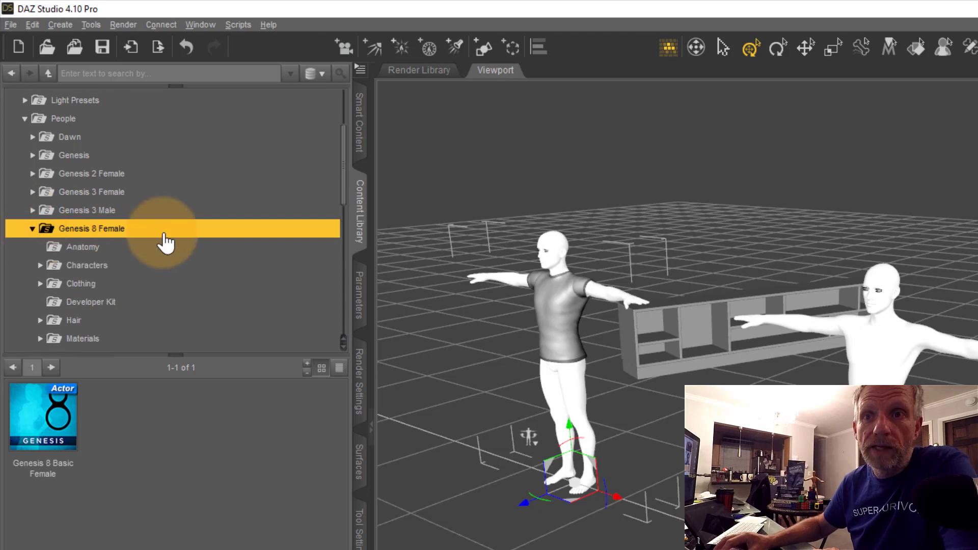
left_click(103, 285)
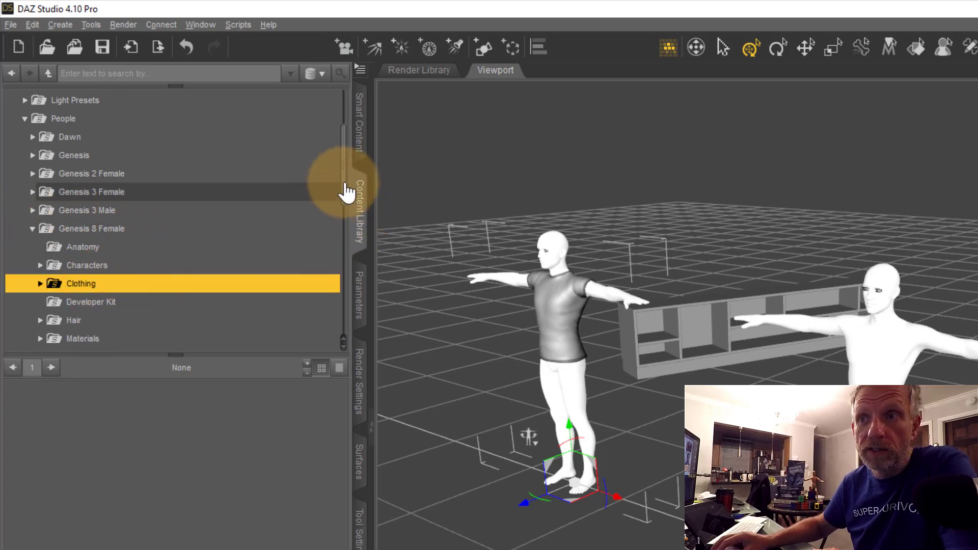
left_click_drag(346, 193, 343, 225)
left_click(41, 167)
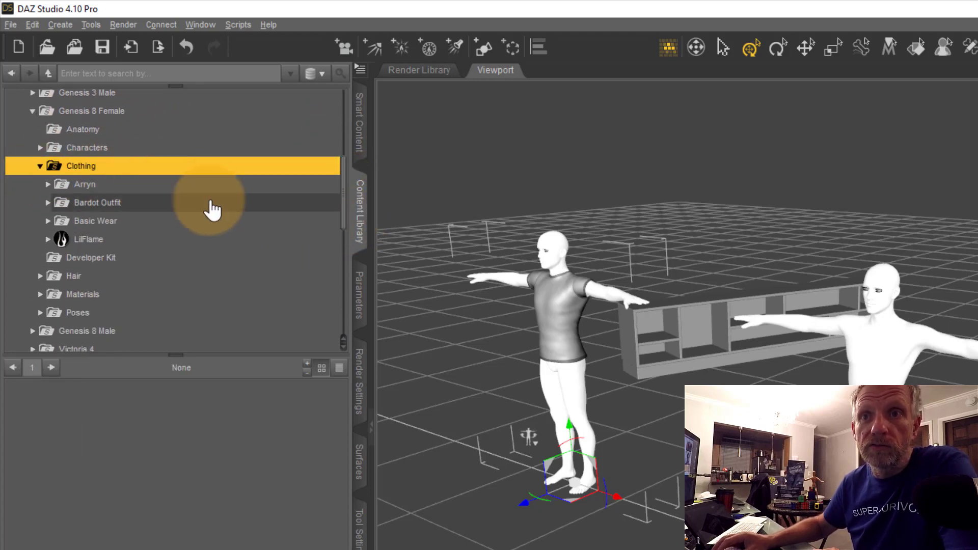
Expand the LilFlame folder under Genesis 8 Female clothing and view the items in its Joy Underewear folder.
left_click(104, 242)
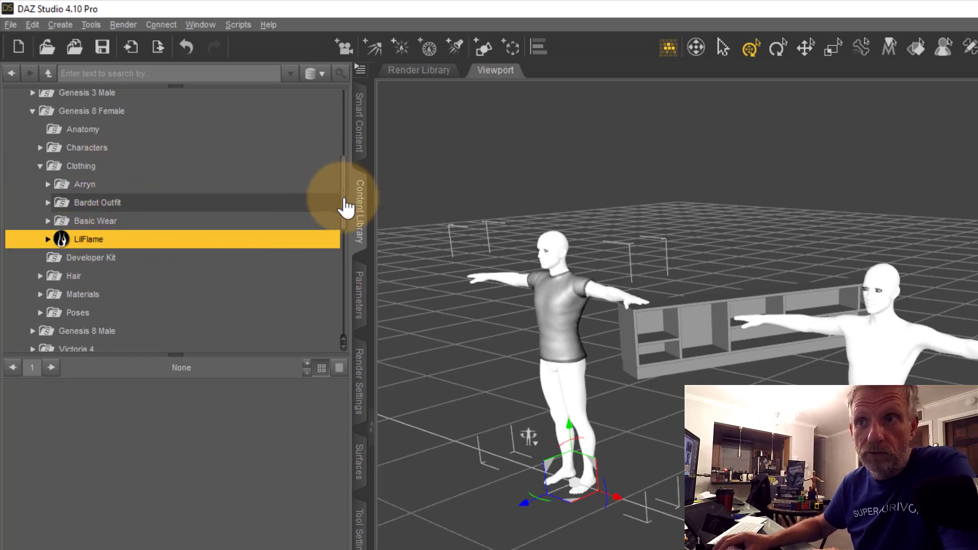
left_click_drag(346, 206, 343, 212)
left_click(48, 208)
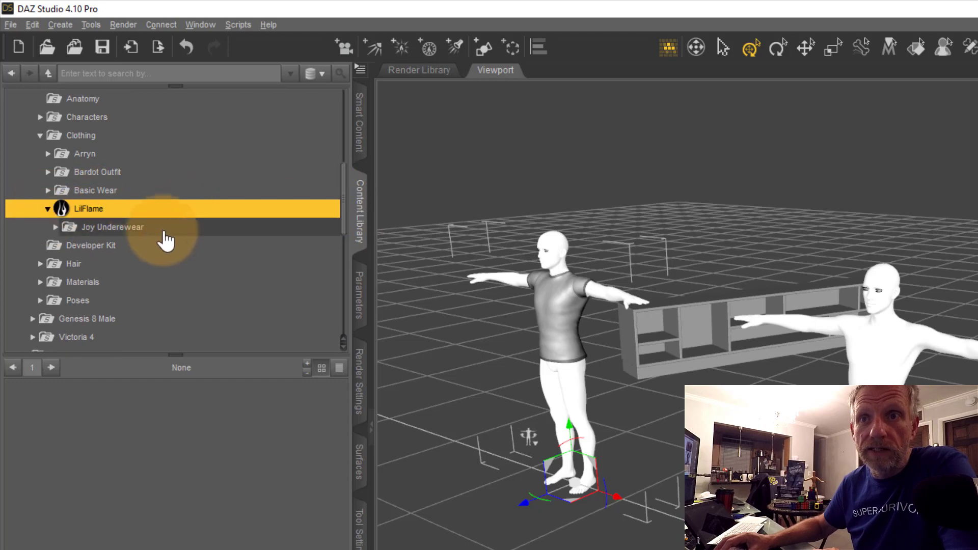
left_click(127, 231)
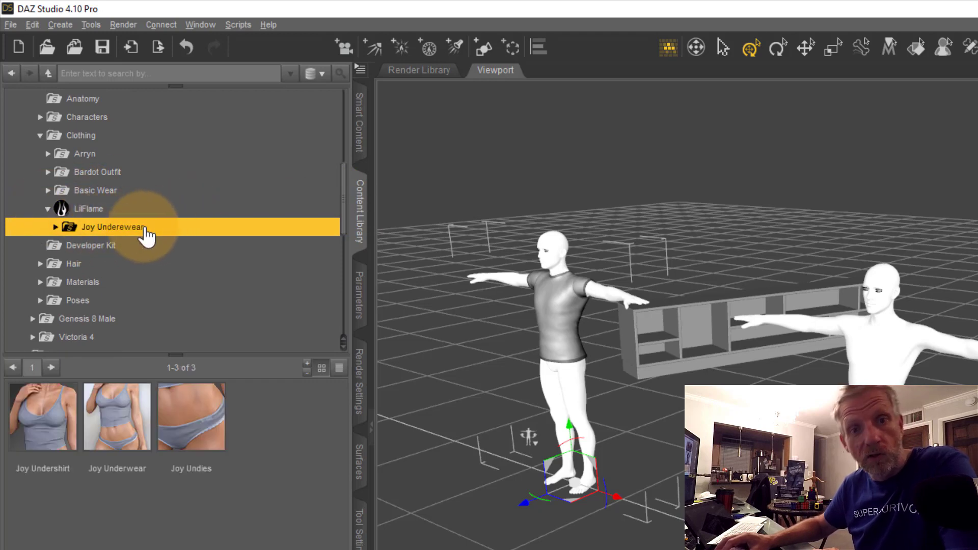
mouse_move(121, 432)
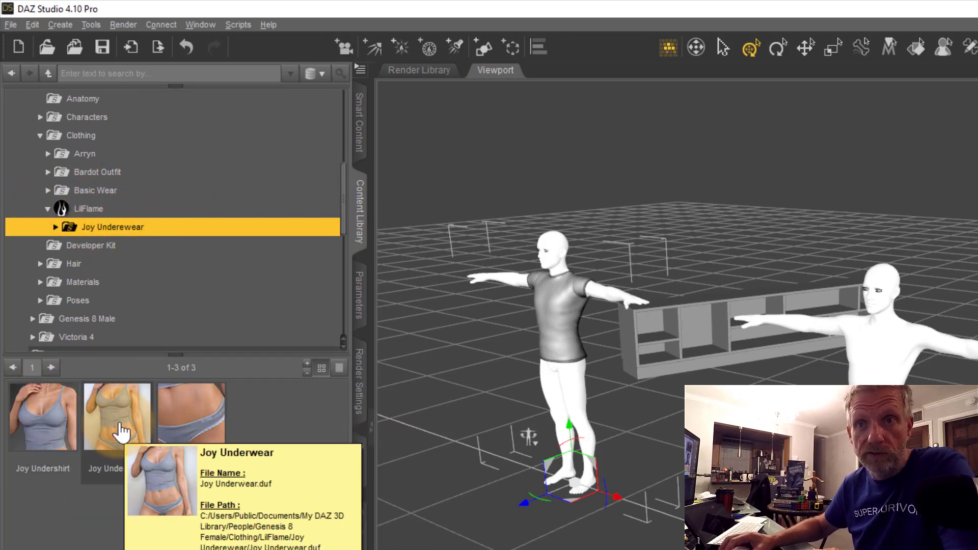
Collapse the LilFlame and People folders, and close up the whole My DAZ 3D Library directory.
left_click(55, 228)
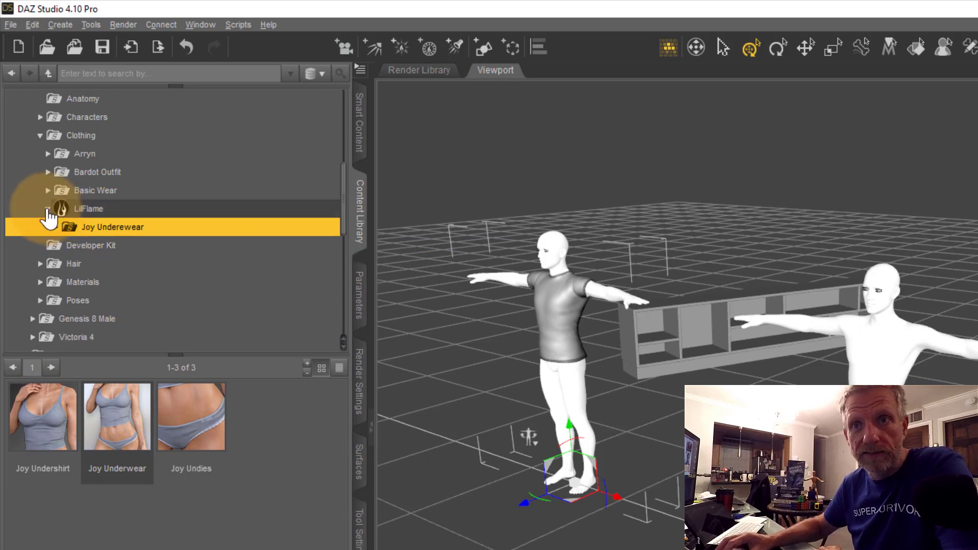
left_click(48, 209)
left_click_drag(343, 214, 349, 141)
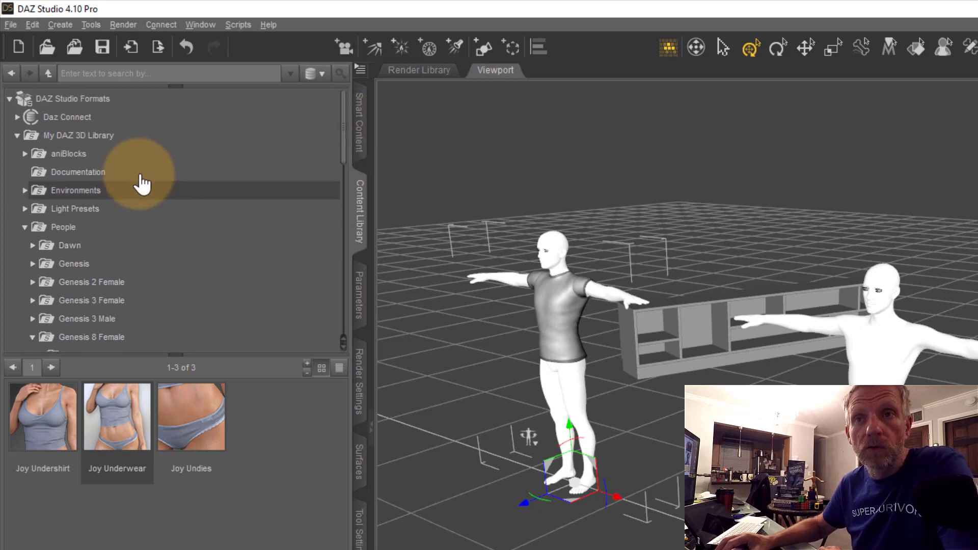
left_click(25, 228)
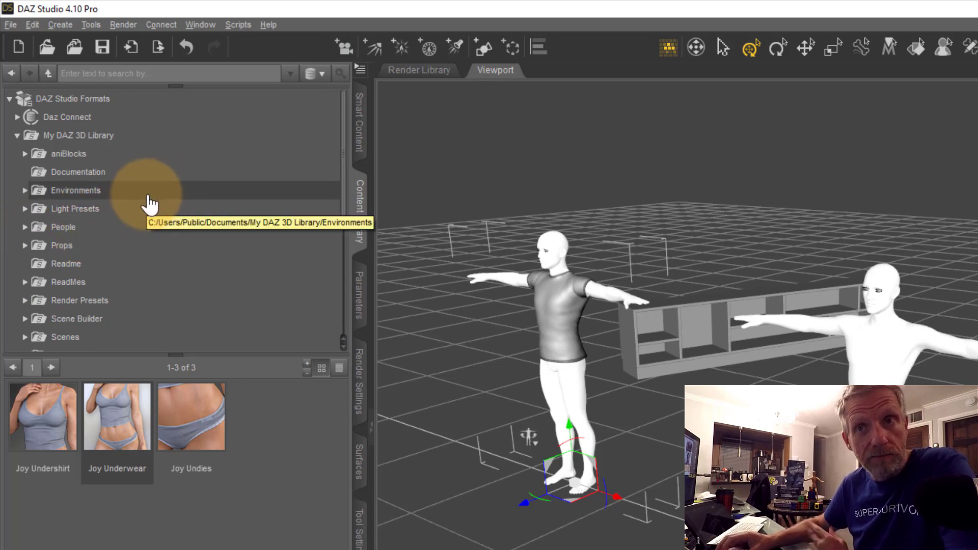
left_click(17, 135)
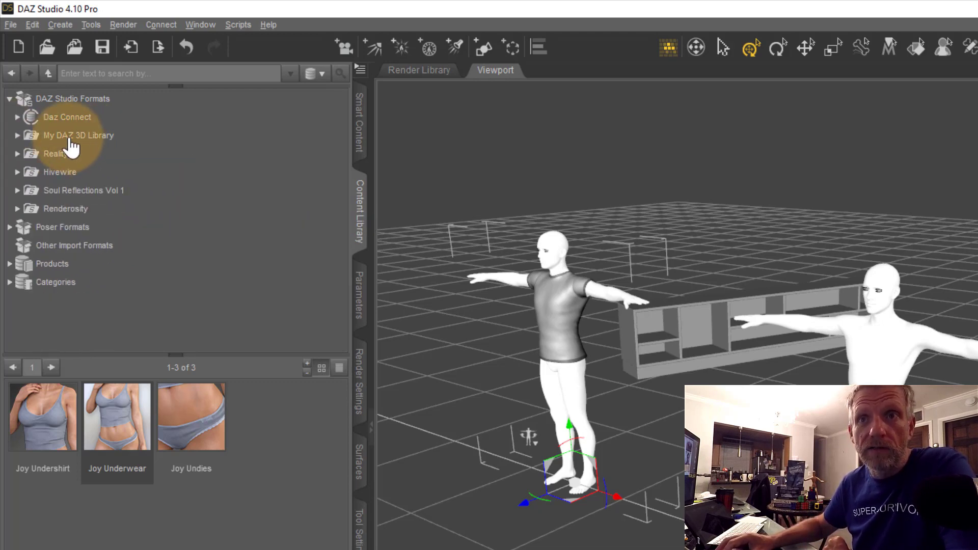
Expand the Renderosity directory and compare its folders with those of My DAZ 3D Library, leaving the latter collapsed.
left_click(120, 140)
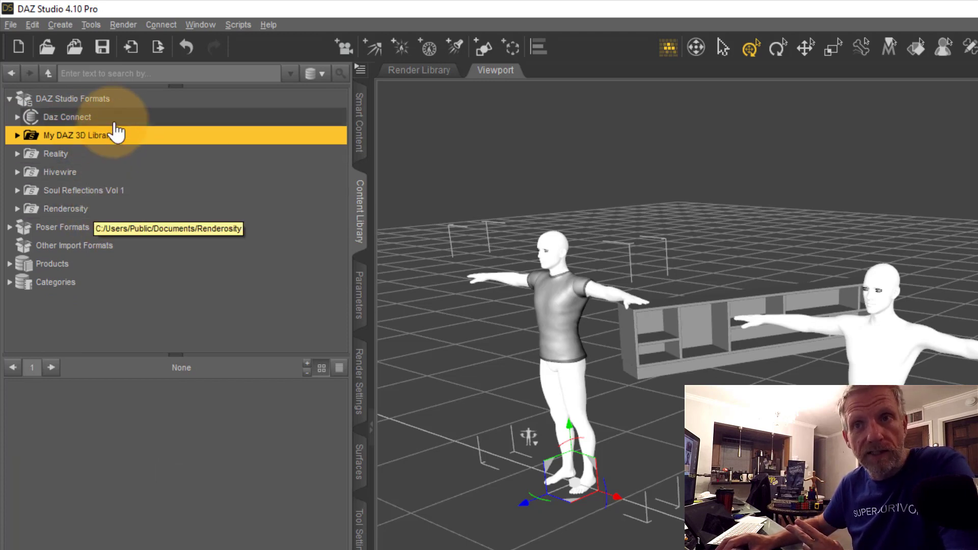
left_click(91, 210)
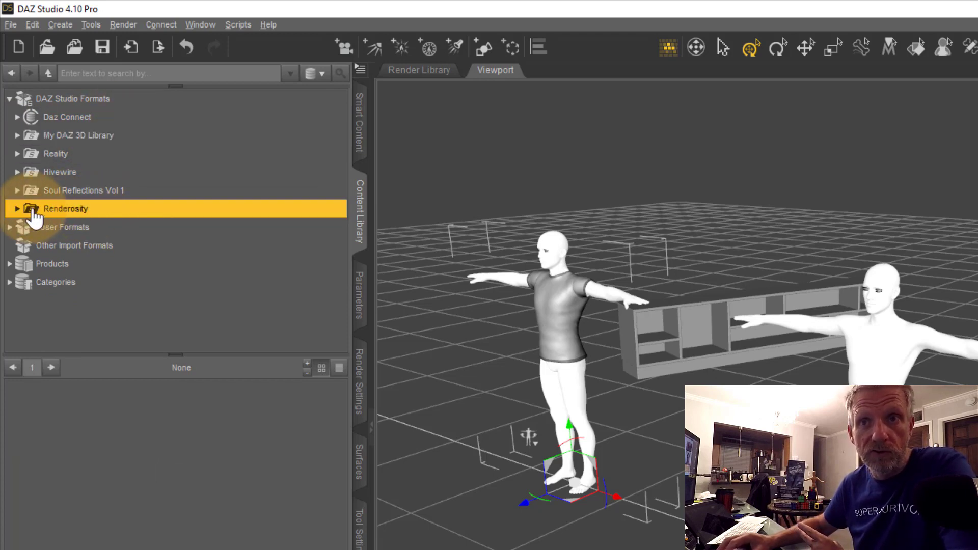
left_click(17, 209)
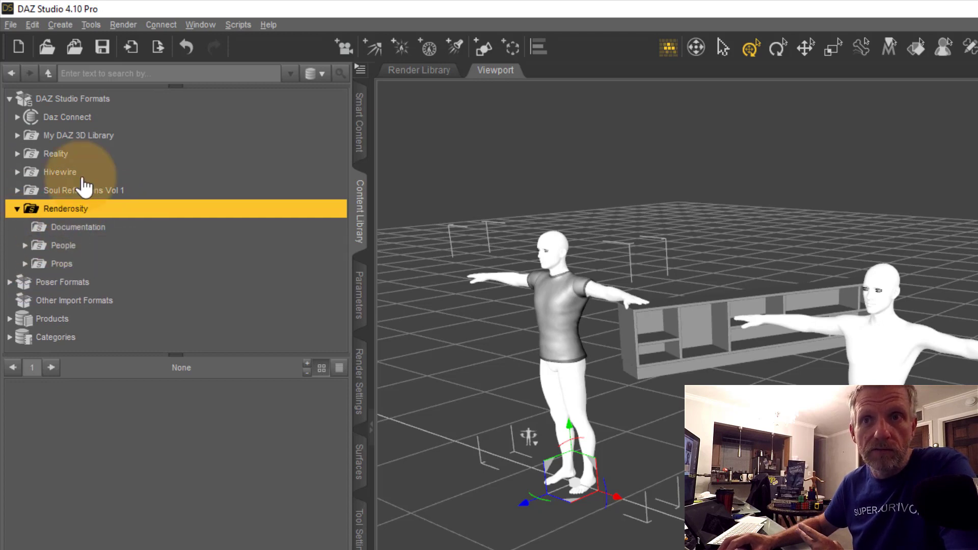
left_click(16, 136)
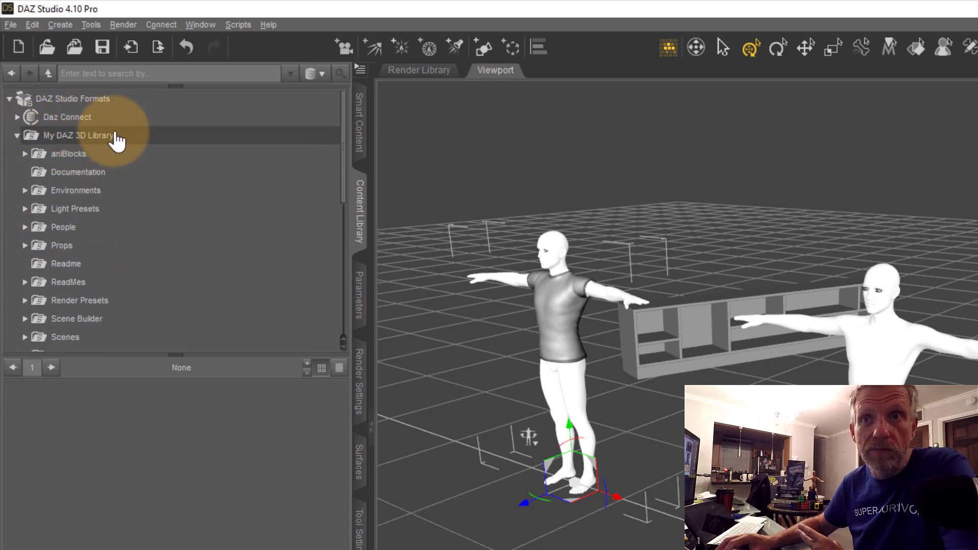
left_click(16, 136)
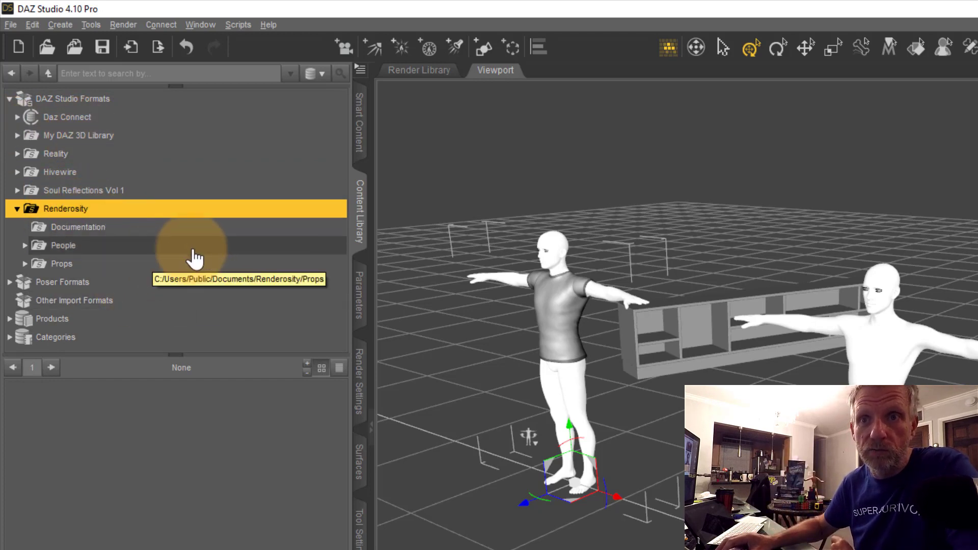
Open Renderosity's People folder, collapse Genesis 8 Female, and expand Genesis 3 Female down to its Characters folder.
left_click(25, 246)
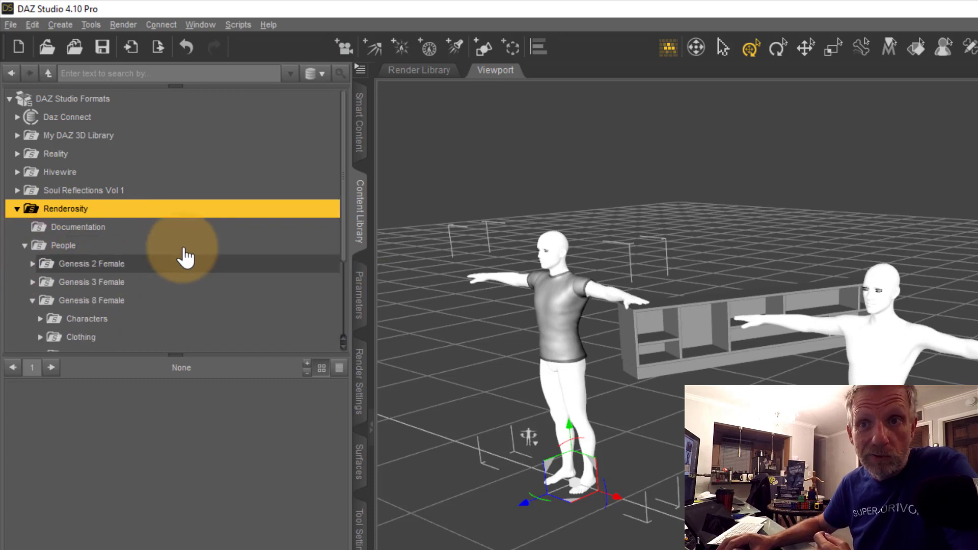
scroll(344, 249, "down", 1)
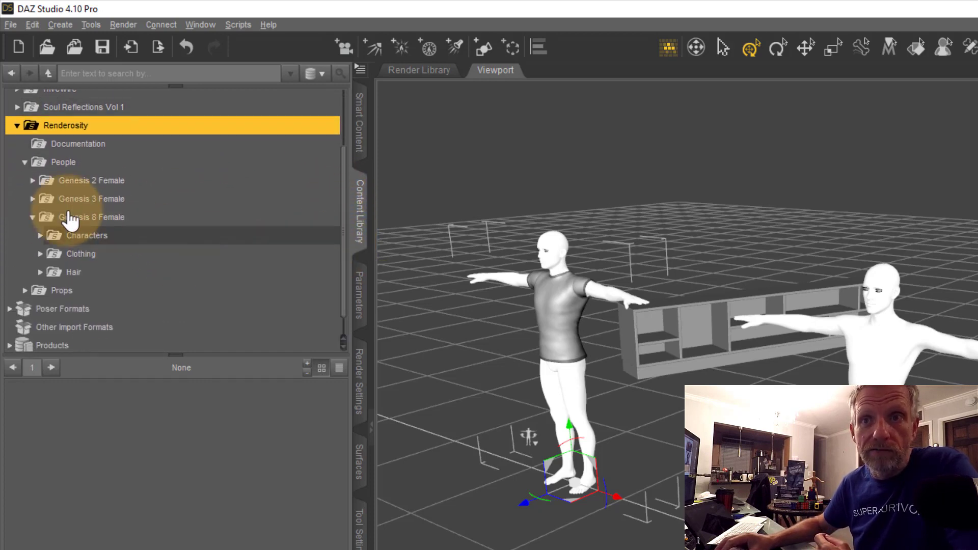
left_click(32, 217)
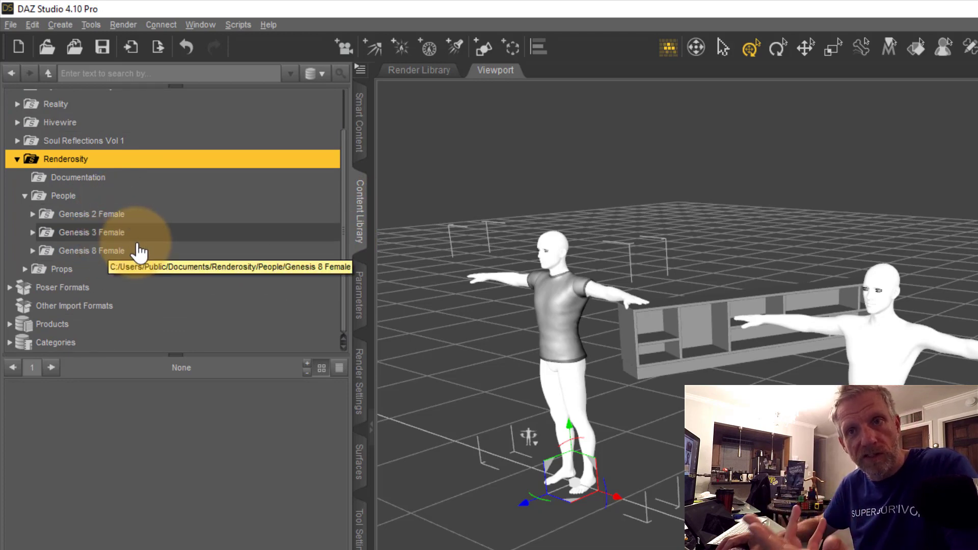
left_click(33, 234)
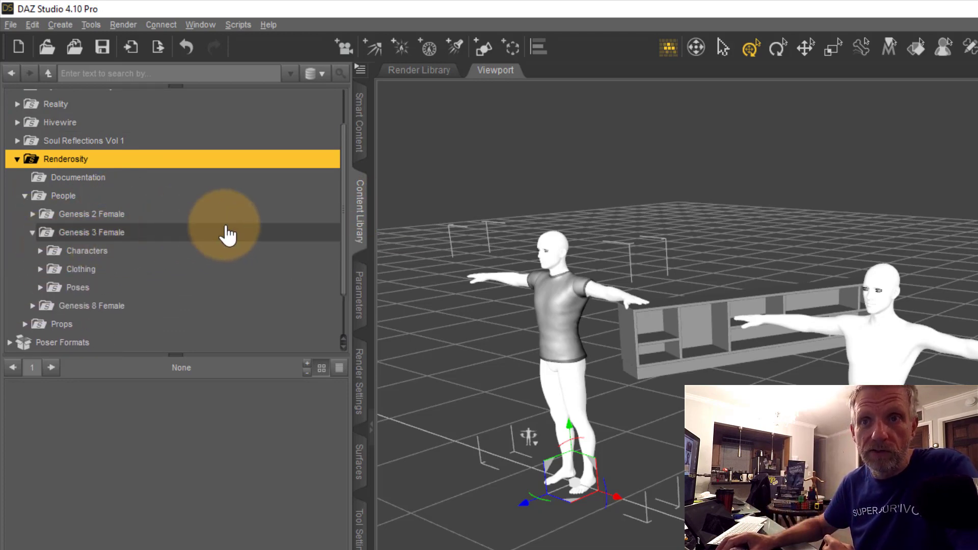
left_click(94, 253)
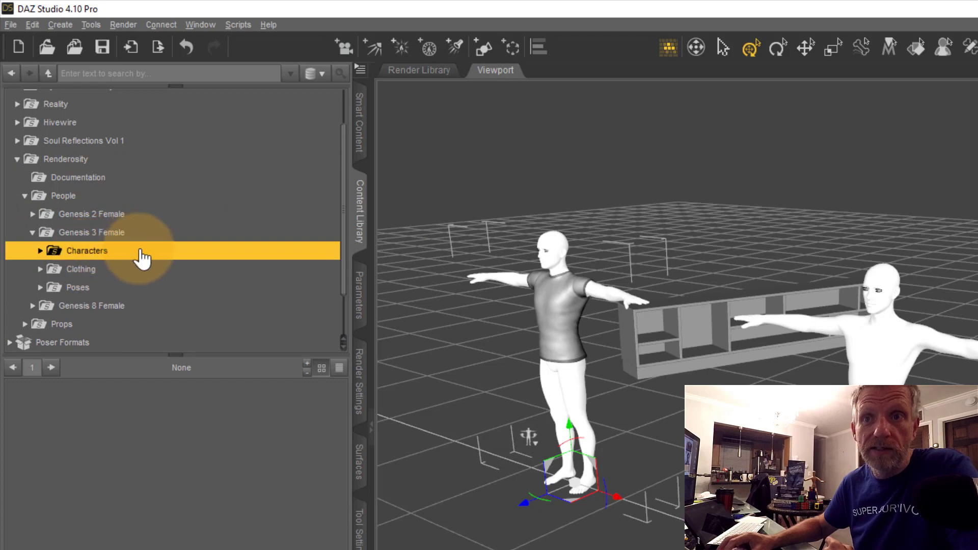
left_click(41, 250)
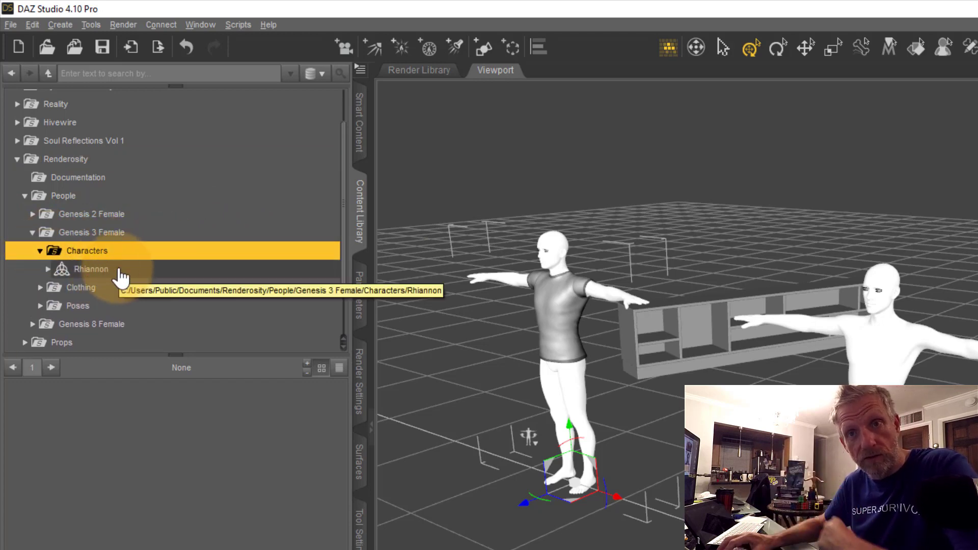
Expand the Rhiannon character folder and view the Aradia and Ela contents, ending on Ela.
left_click(118, 270)
left_click(47, 269)
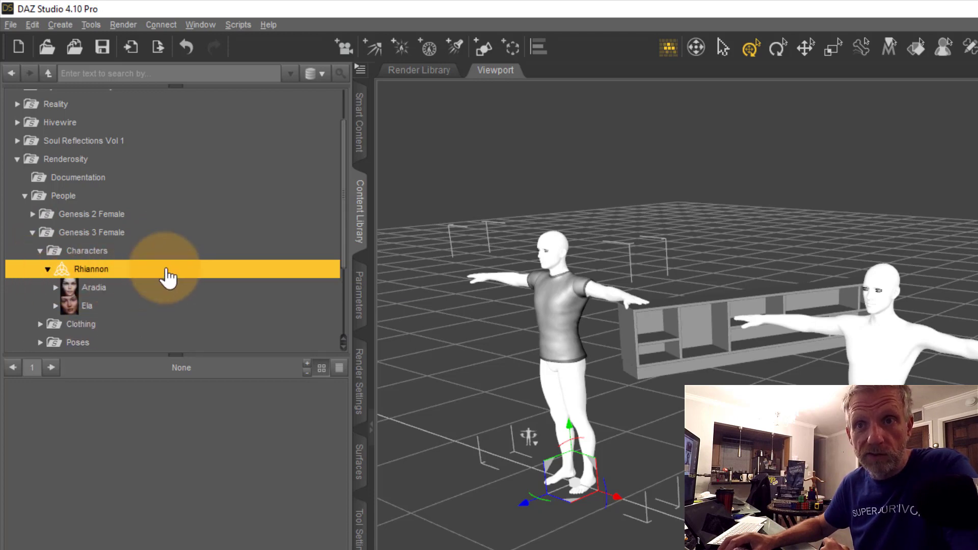
left_click_drag(343, 212, 343, 247)
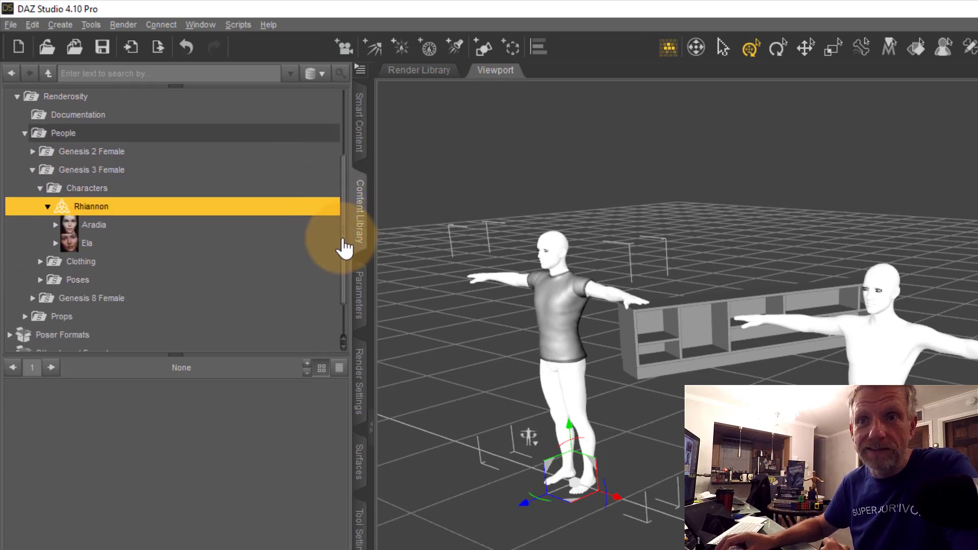
left_click(130, 224)
left_click(140, 241)
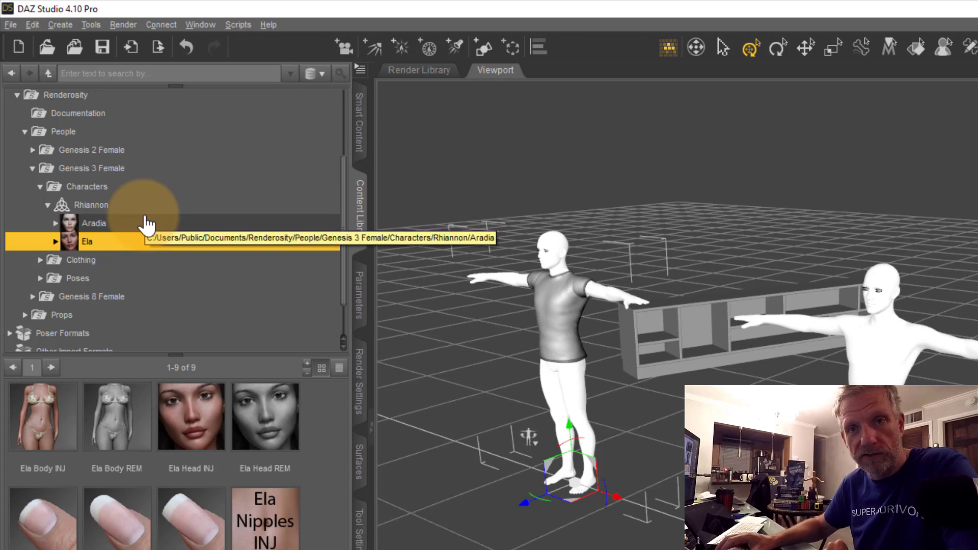
left_click(148, 224)
left_click(148, 246)
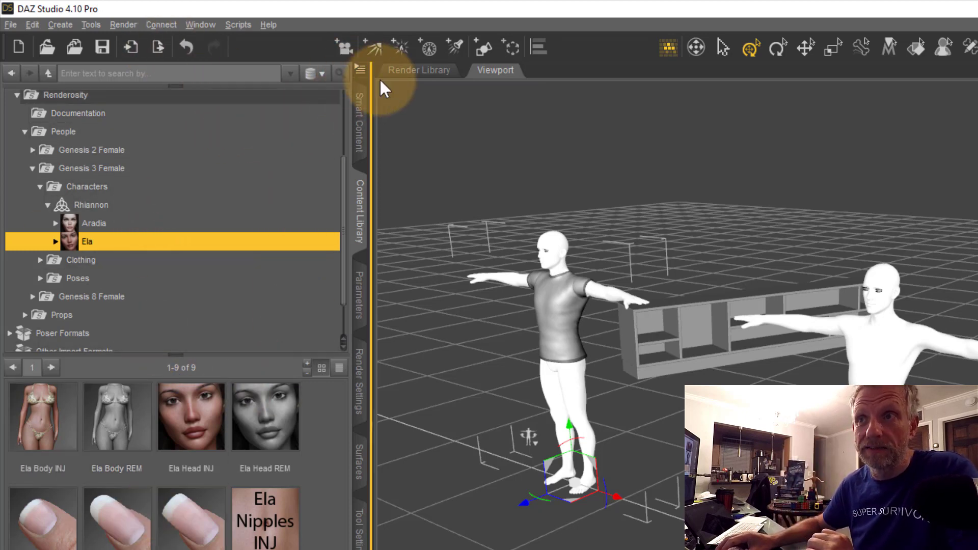
Switch the Content Library to View as List and look across its folder columns.
left_click(360, 71)
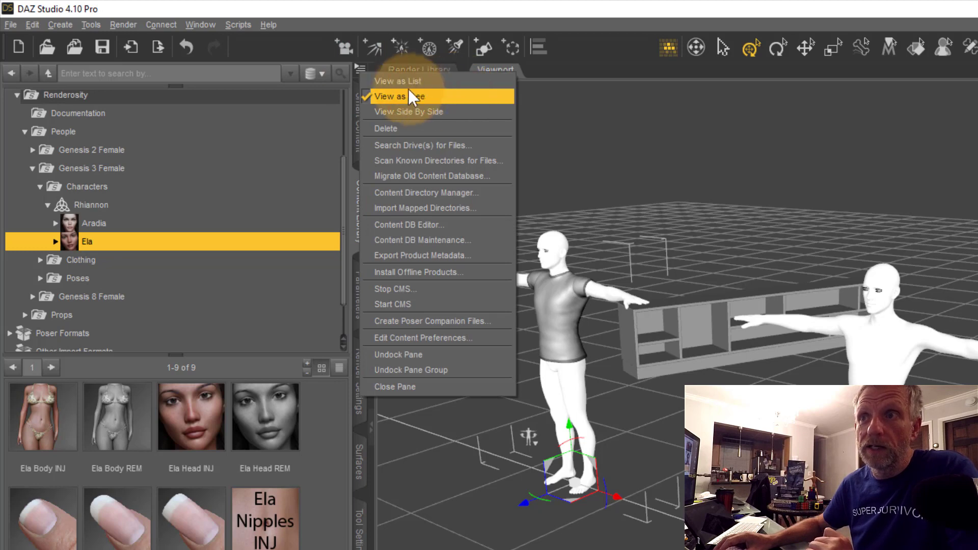
left_click(462, 82)
left_click_drag(294, 357, 316, 345)
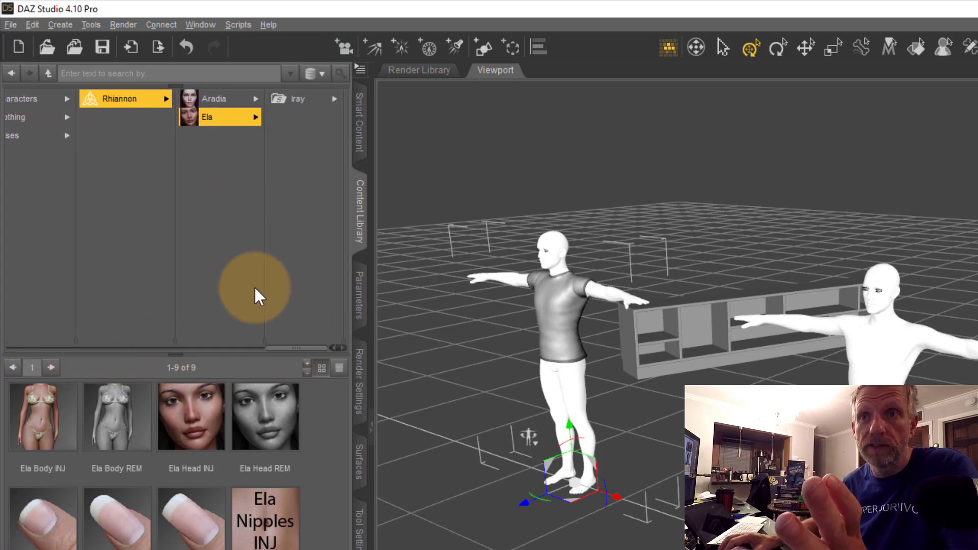
Set the Content Library to View Side By Side, widen the pane and narrow the folder tree for more thumbnail space.
left_click(359, 71)
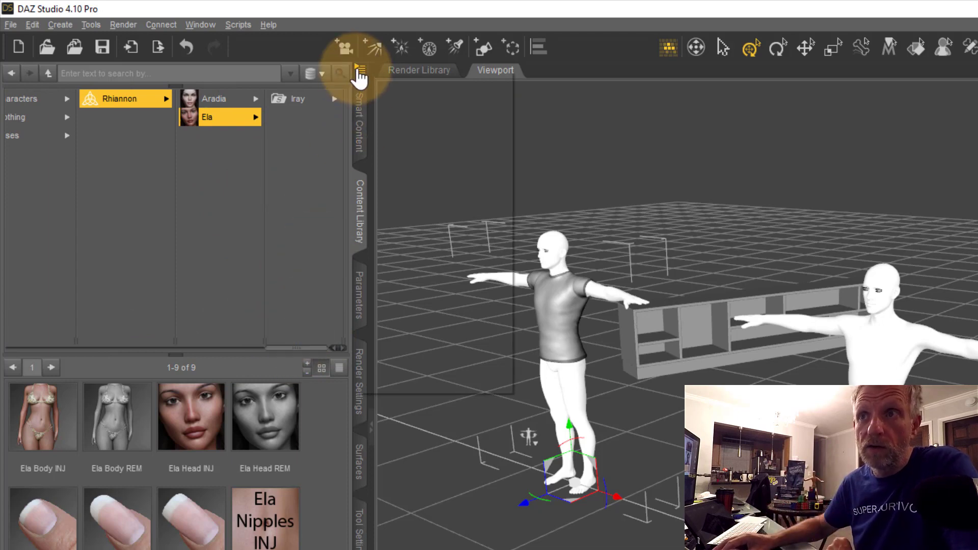
left_click(444, 106)
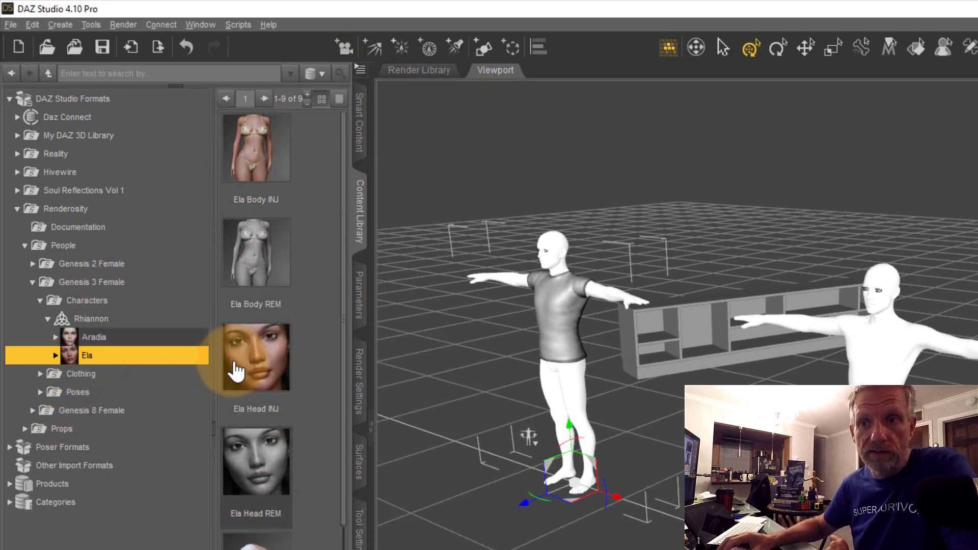
left_click_drag(373, 388, 453, 395)
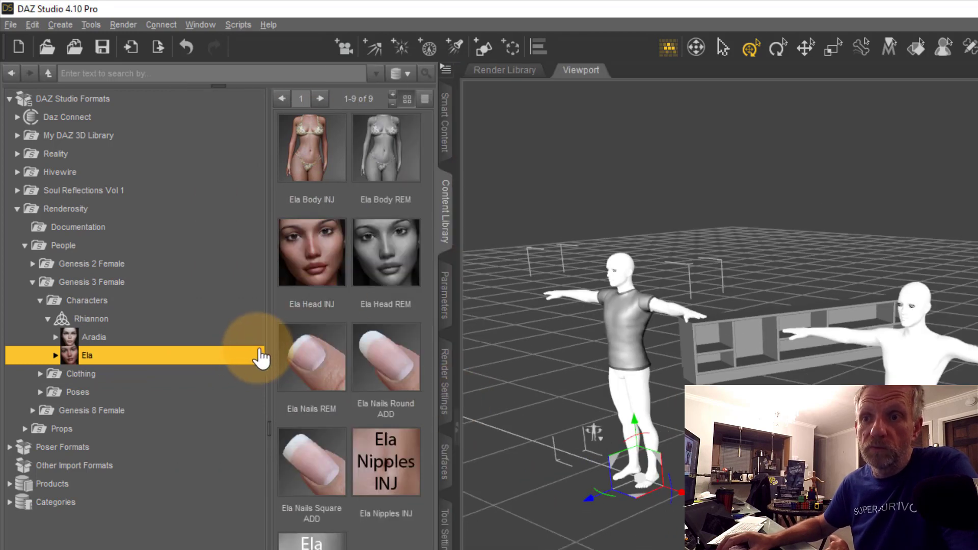
left_click_drag(270, 342, 173, 327)
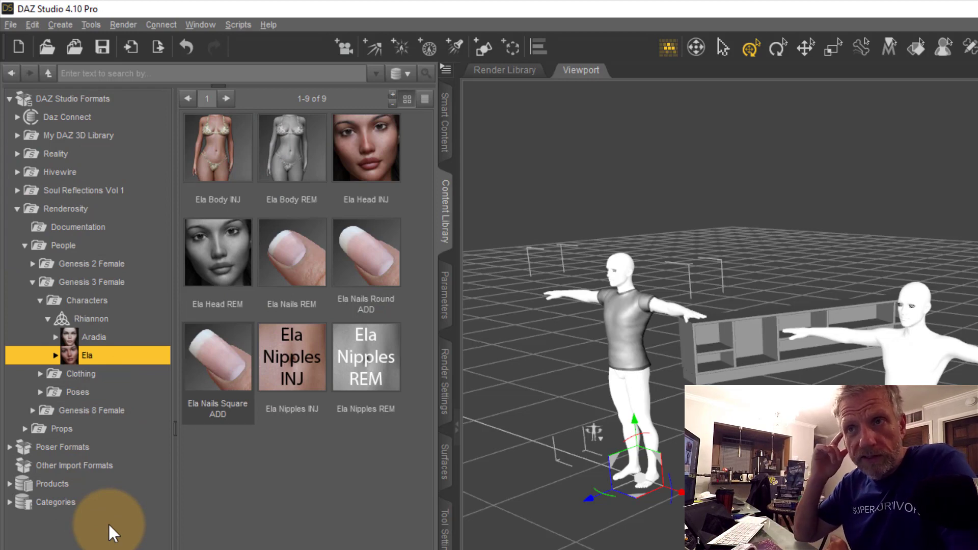
Collapse the Renderosity directory in the content tree and select Categories.
left_click(17, 209)
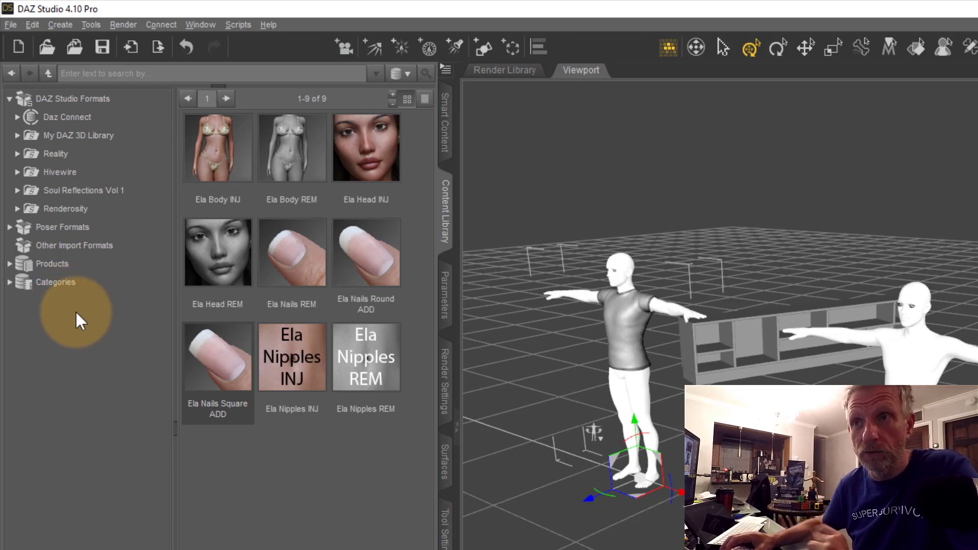
left_click(56, 281)
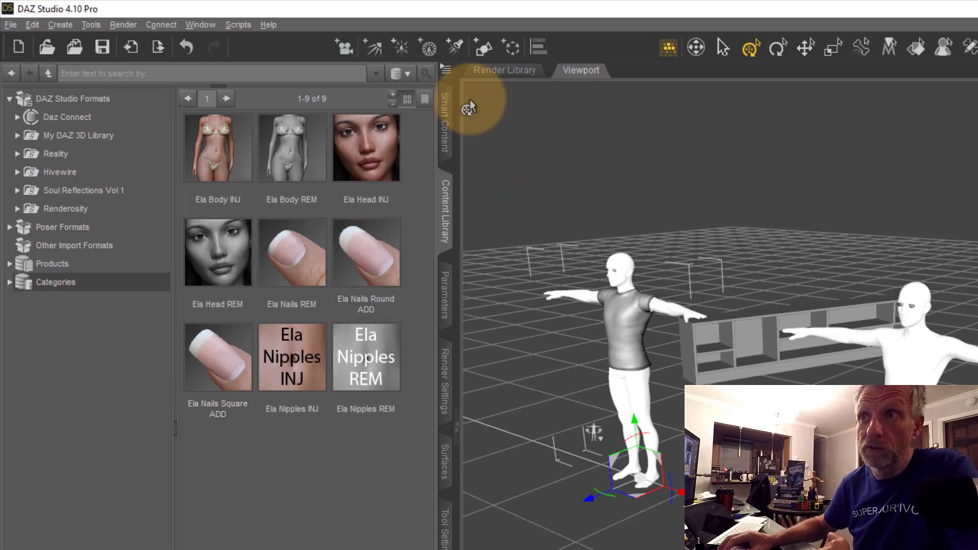
Open the Content Directory Manager and look over the Daz Connect Data, DAZ Studio Formats and Poser Formats groups.
left_click(446, 78)
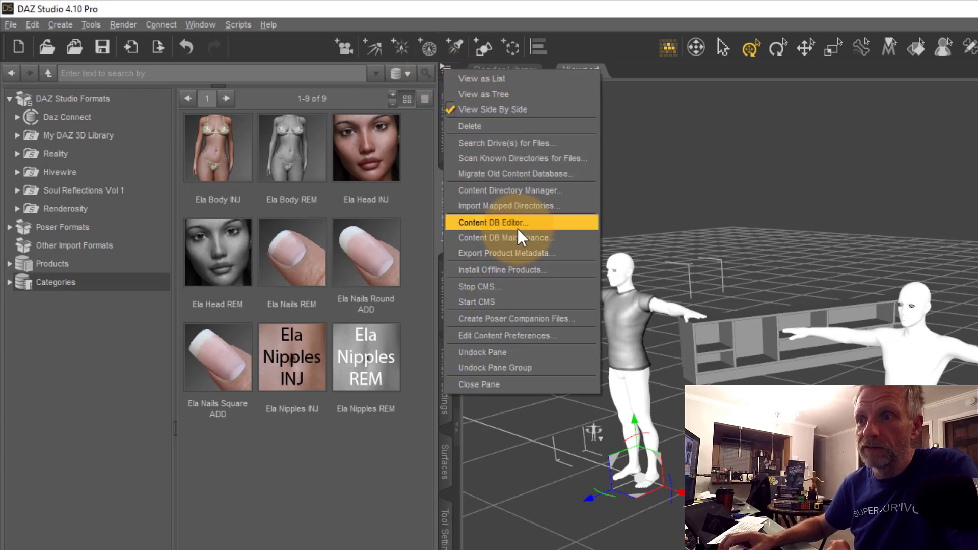
left_click(569, 189)
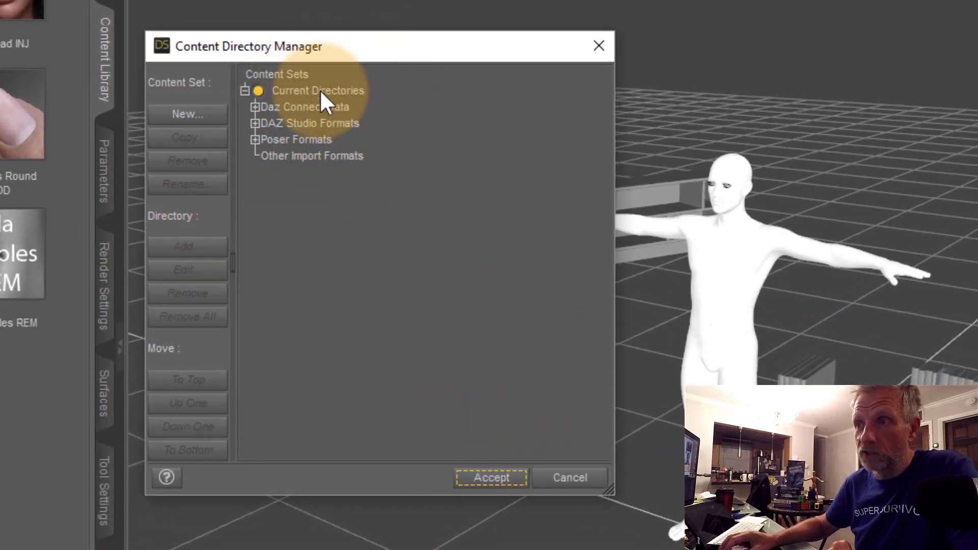
left_click(334, 106)
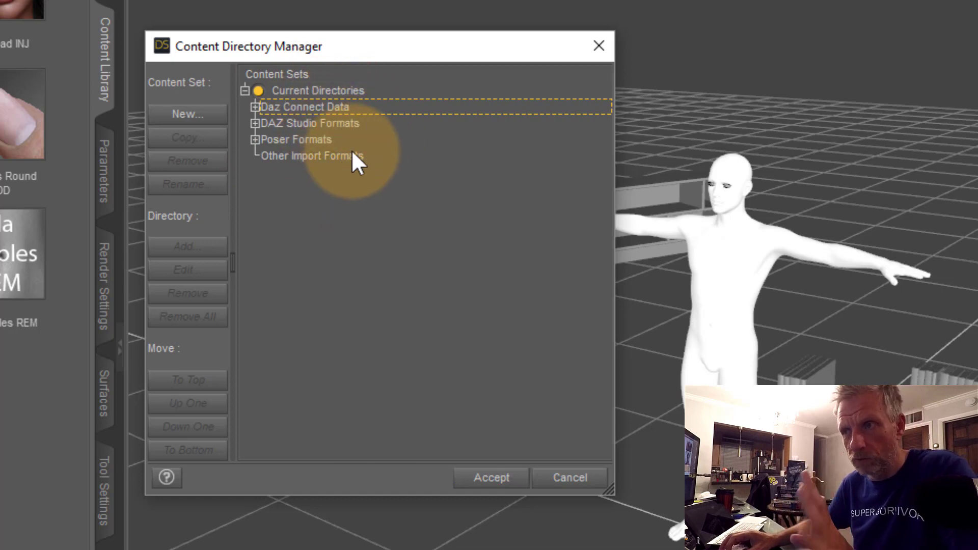
left_click(316, 122)
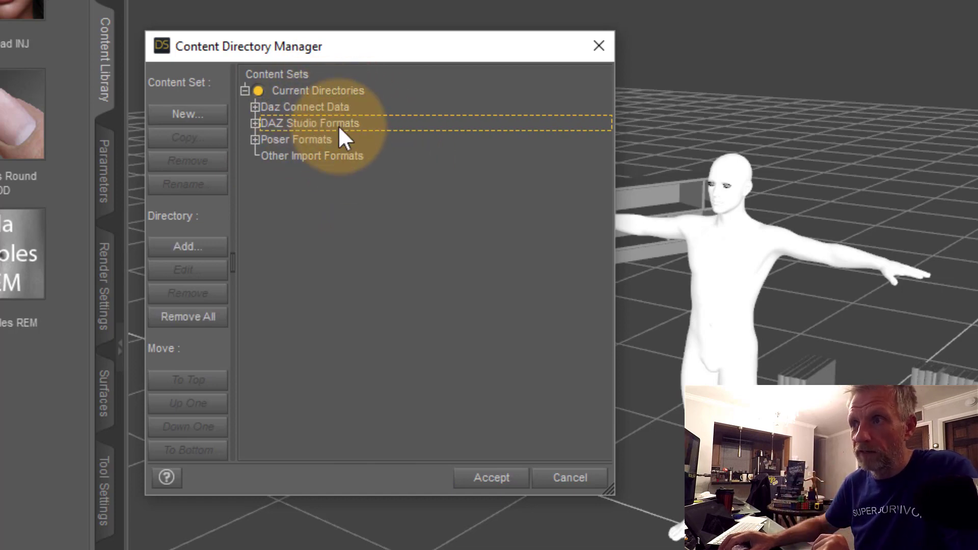
left_click(306, 141)
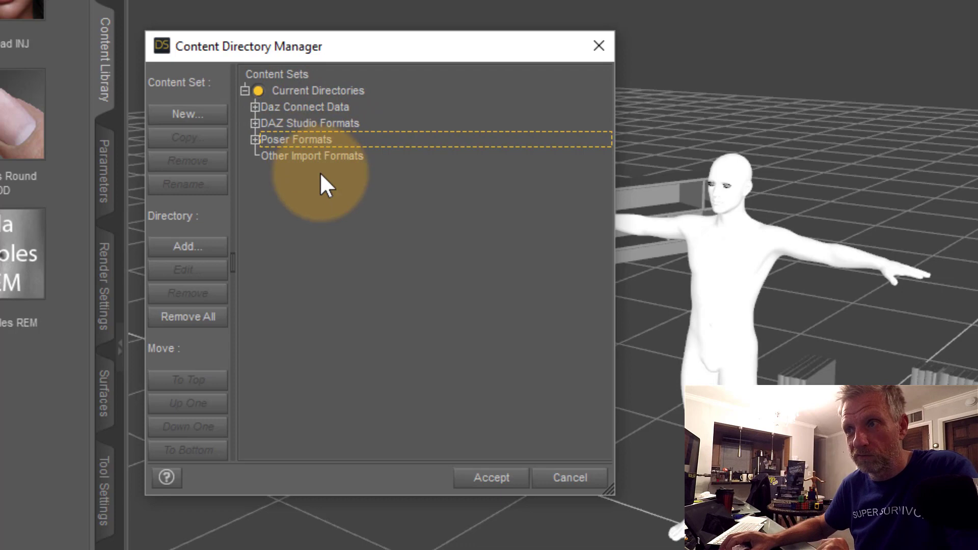
Expand DAZ Studio Formats, go through its directories from My DAZ 3D Library to Renderosity, and expand Poser Formats.
left_click(254, 123)
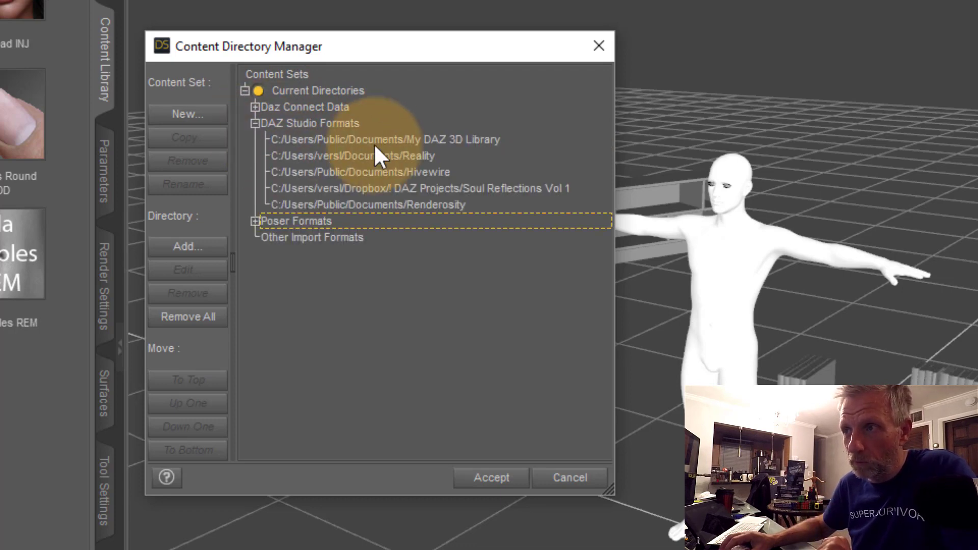
left_click(438, 137)
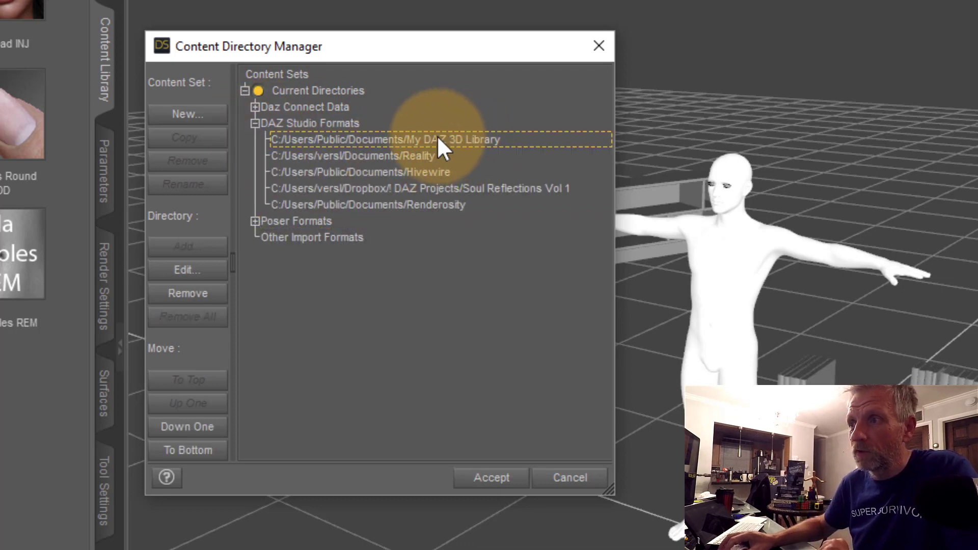
left_click(400, 155)
left_click(418, 176)
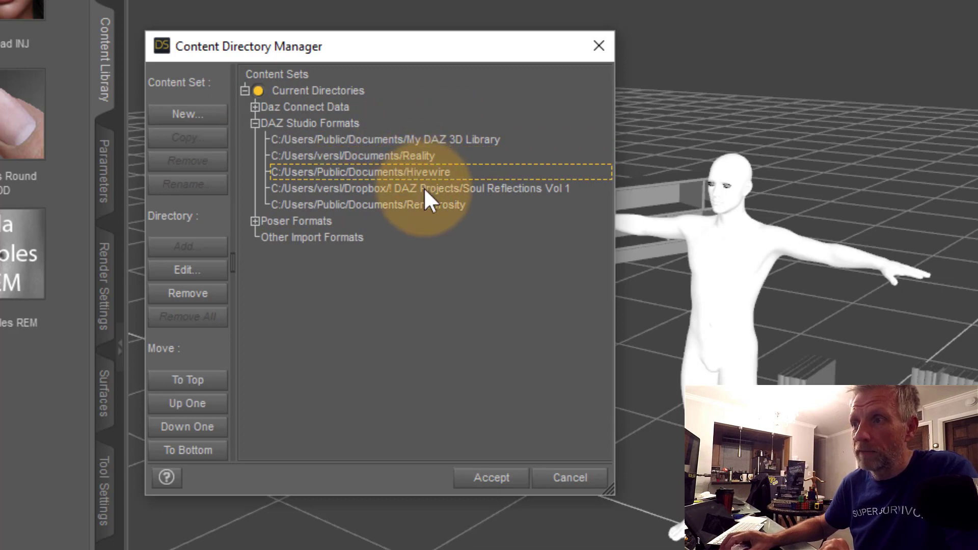
left_click(424, 188)
left_click(421, 205)
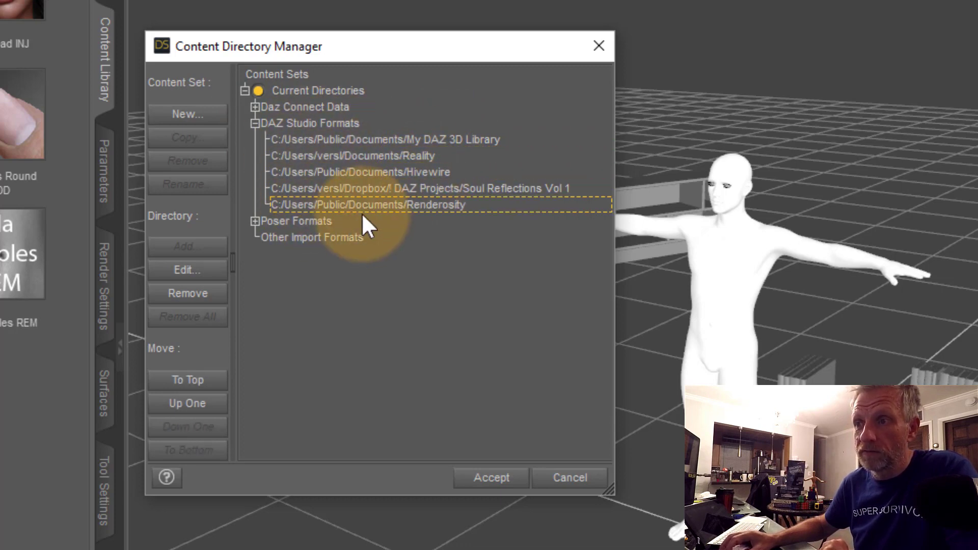
left_click(256, 221)
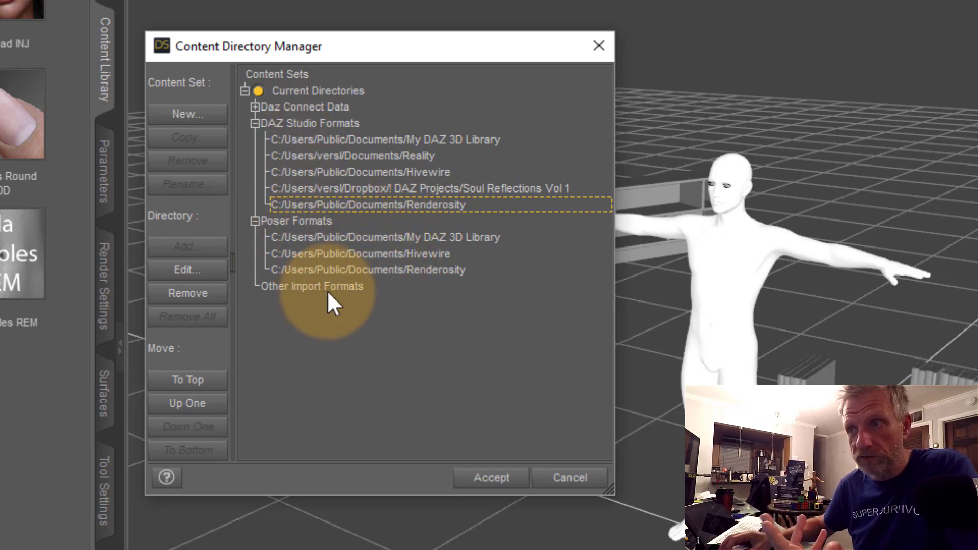
View the folder chooser for adding a directory to DAZ Studio Formats, then leave it without selecting a folder.
left_click(333, 123)
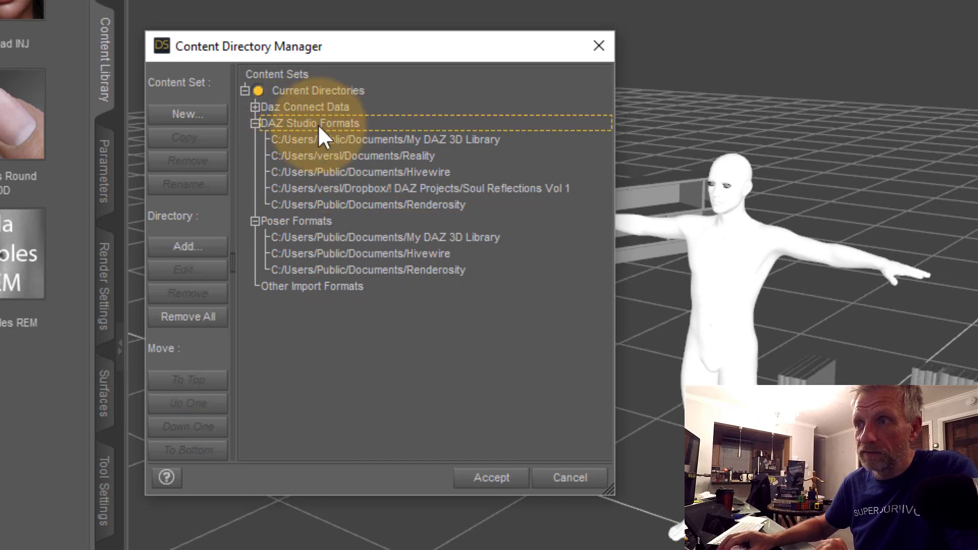
left_click(218, 250)
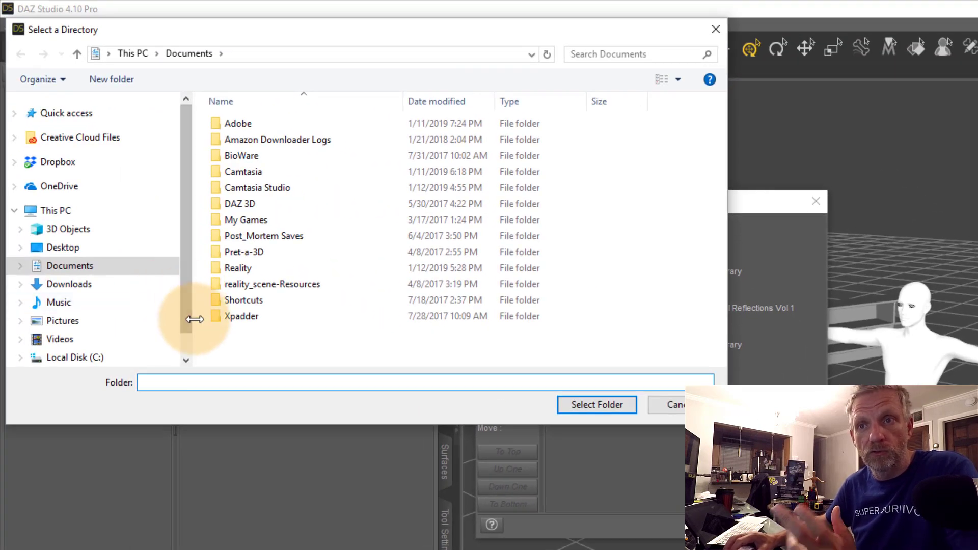
left_click(667, 403)
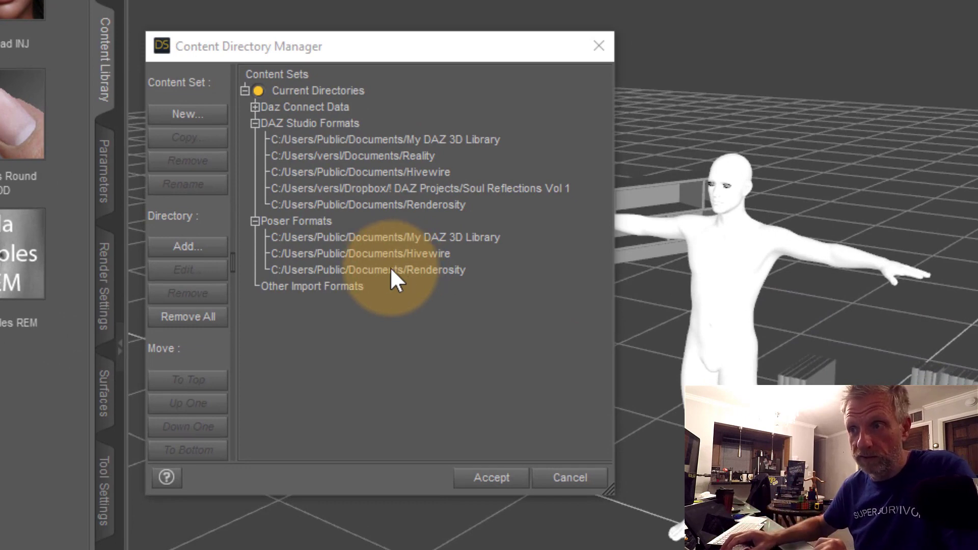
Examine the Poser Formats group and its Renderosity directory, then leave the Content Directory Manager without applying changes.
left_click(305, 221)
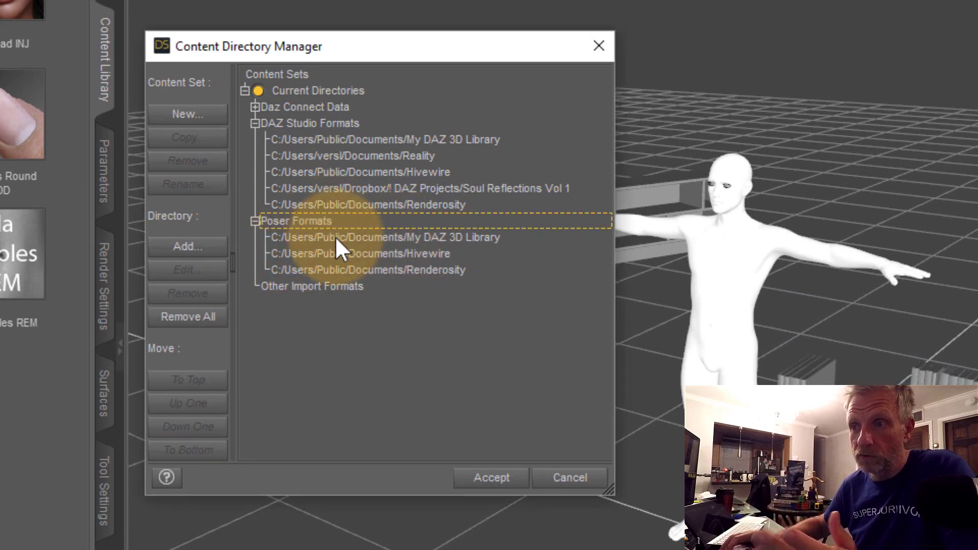
left_click(387, 270)
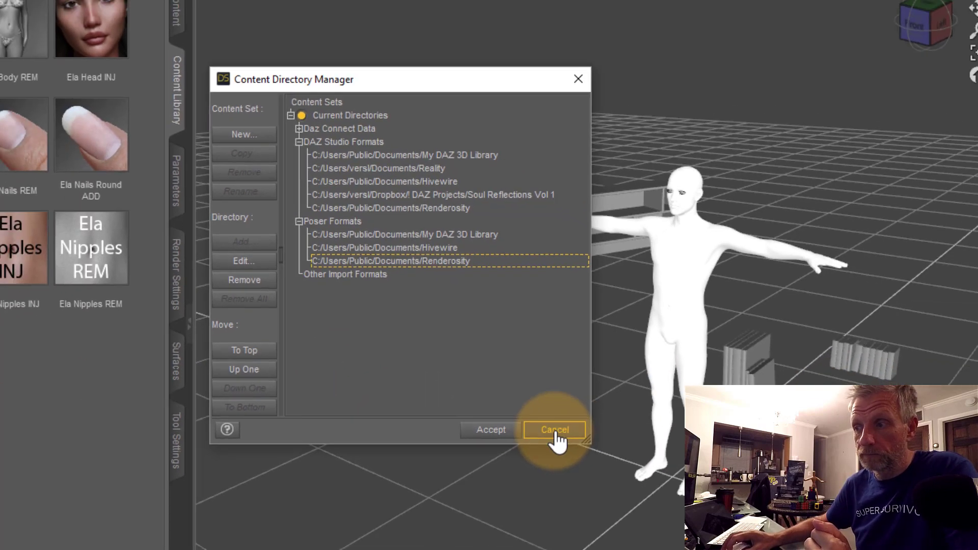
left_click(570, 477)
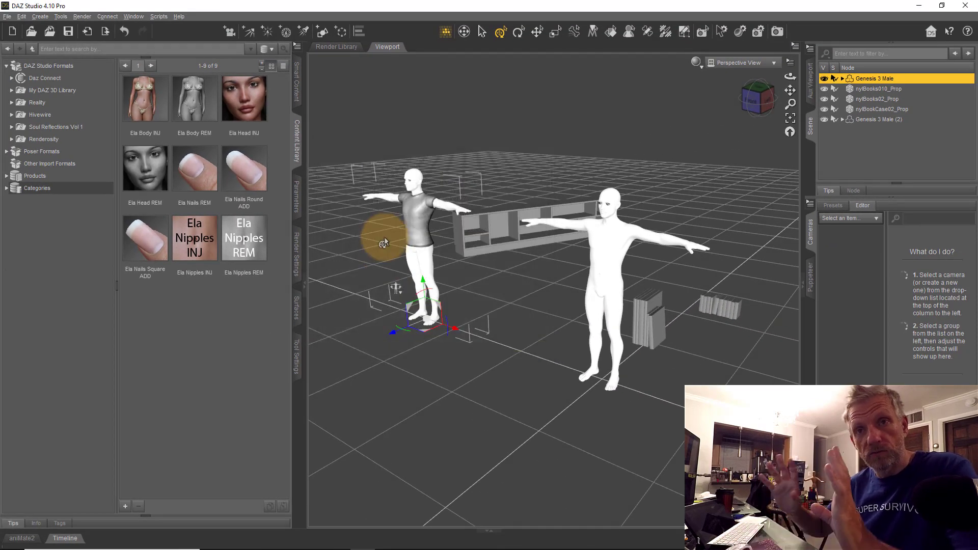